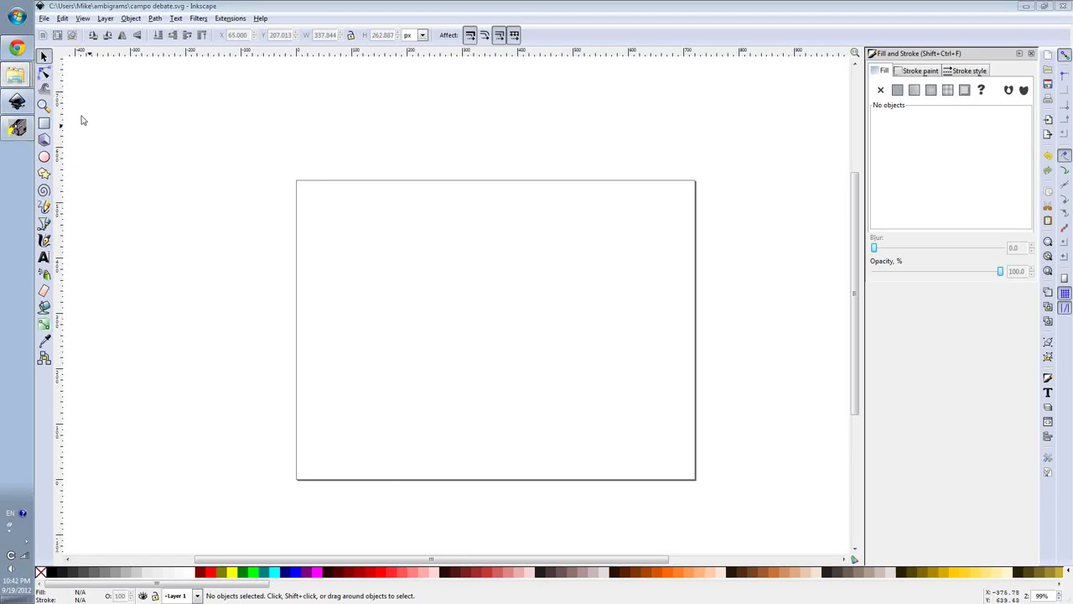
# Step: Paste the pencil sketch onto the page as an embedded image
pyautogui.hotkey('ctrl', 'v')
pyautogui.click(609, 355)
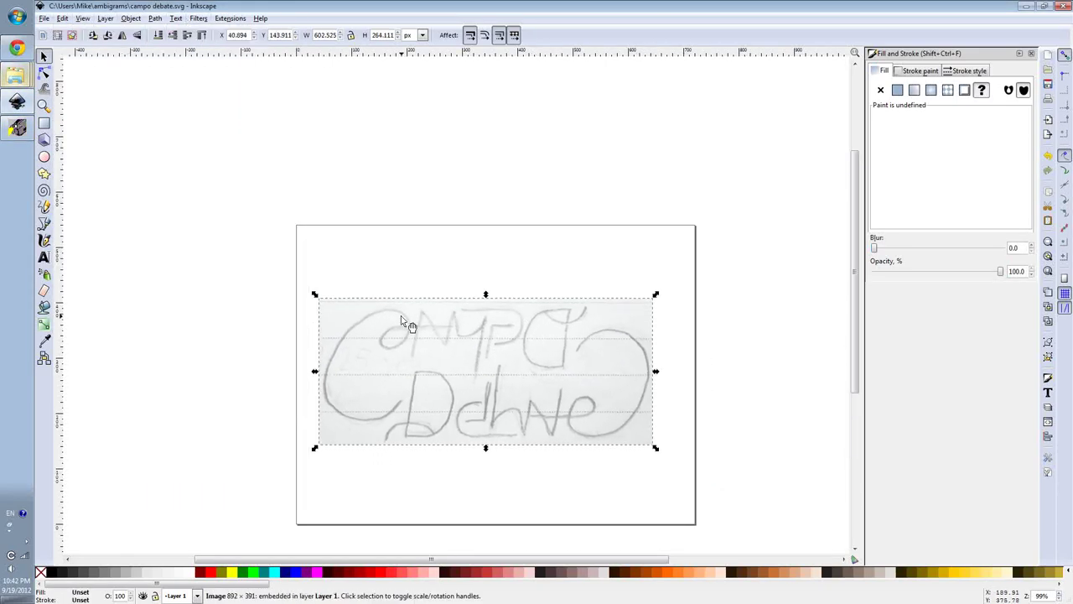
pyautogui.press('+')
pyautogui.press('+')
pyautogui.rightClick(223, 211)
pyautogui.press('Escape')
# Step: Add a new layer named 'guide' and begin tracing the C with the Bezier pen
pyautogui.hotkey('shift', 'ctrl', 'l')
pyautogui.hotkey('shift', 'ctrl', 'n')
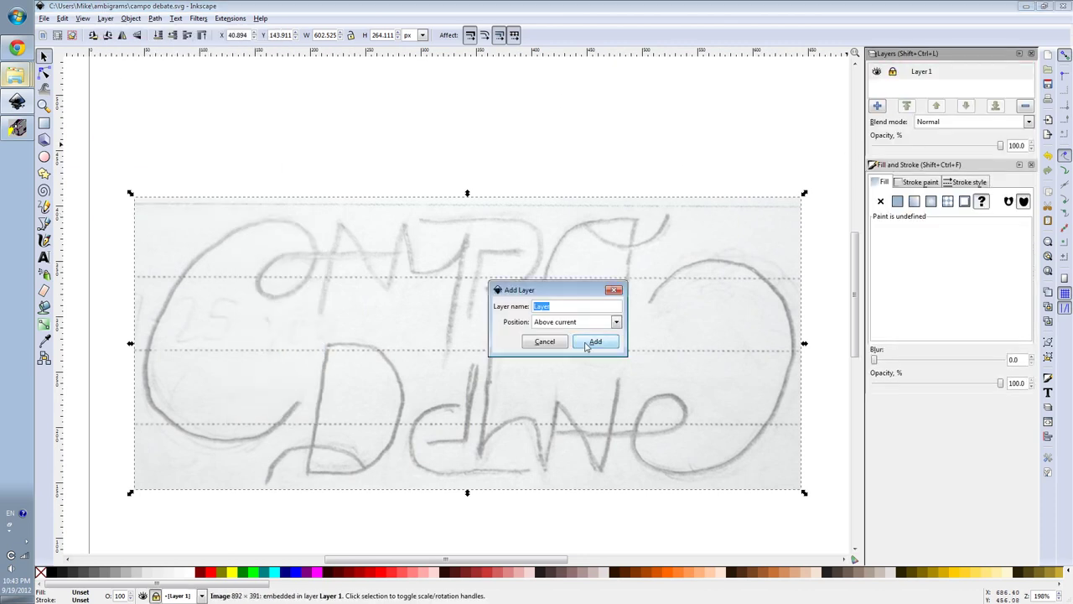
pyautogui.write('guide')
pyautogui.press('Return')
pyautogui.press('b')
pyautogui.click(298, 401)
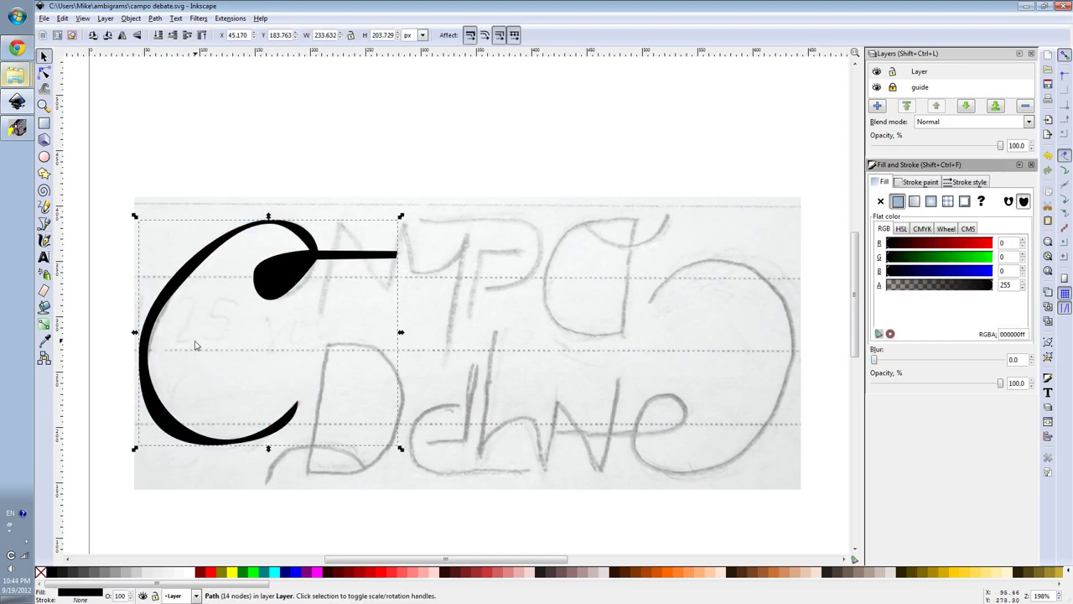
# Step: Cut the teardrop out of the C with Path > Difference and make it translucent
pyautogui.click(374, 275)
pyautogui.click(154, 18)
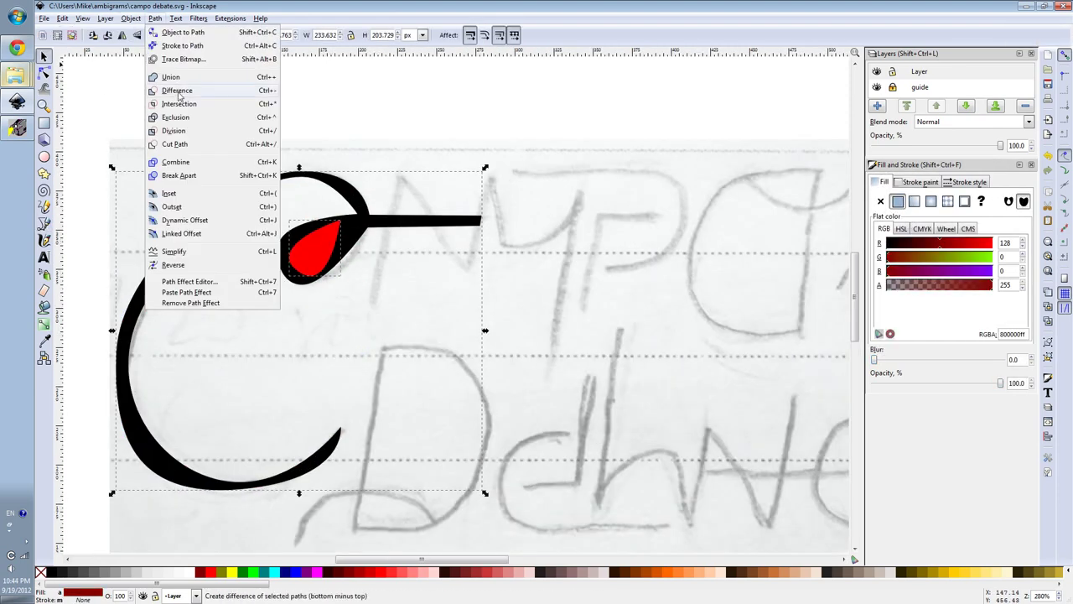
pyautogui.click(181, 89)
pyautogui.moveTo(967, 288); pyautogui.dragTo(927, 286)
pyautogui.press('n')
# Step: Reshape the C's bottom and top curves with the Node tool
pyautogui.press('+')
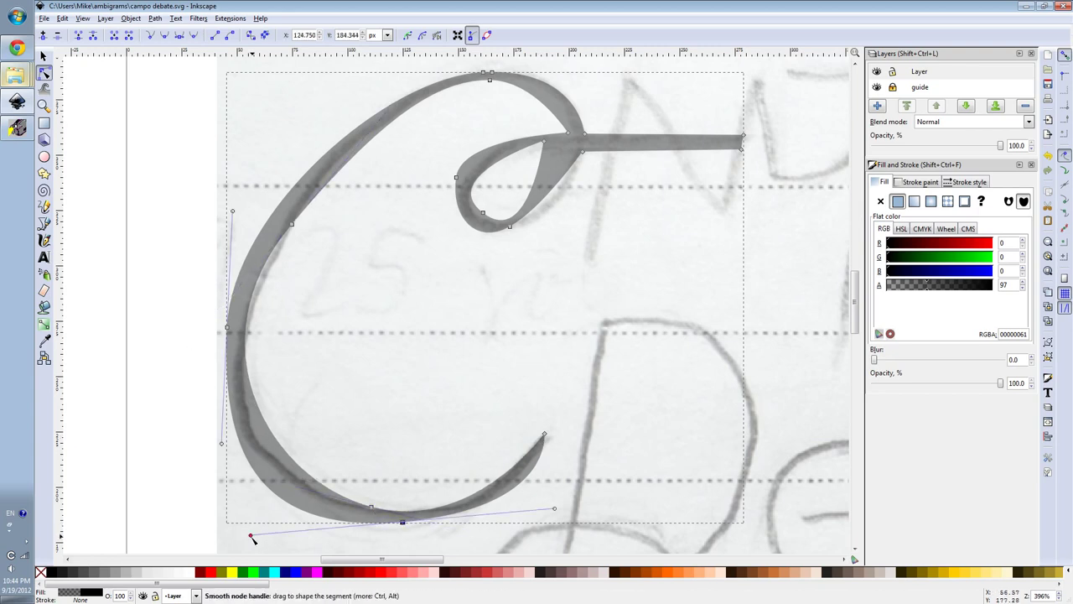
pyautogui.moveTo(264, 525); pyautogui.dragTo(513, 513)
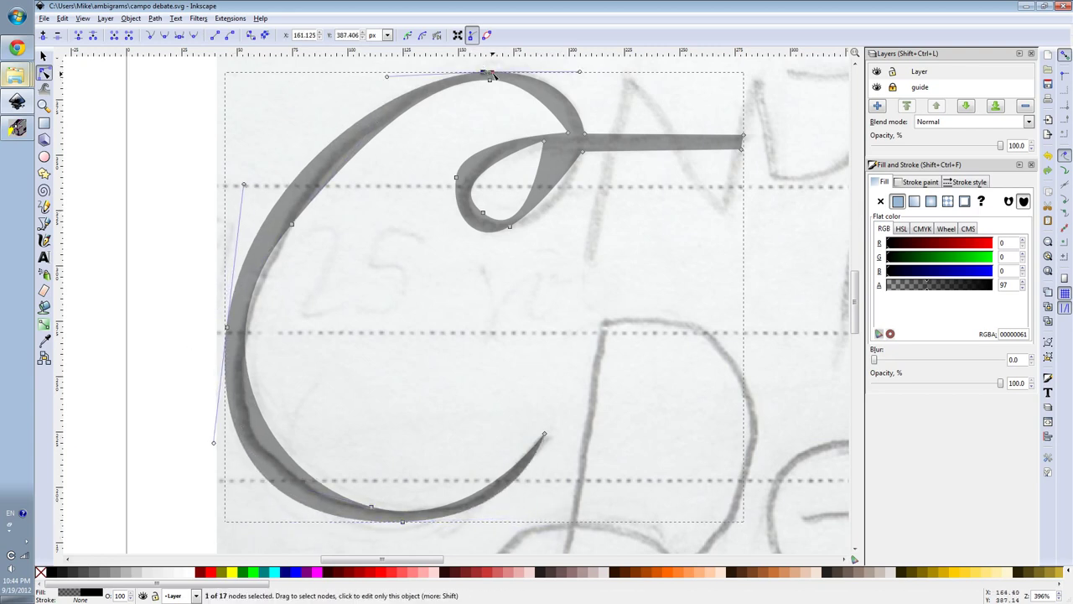
pyautogui.moveTo(486, 74); pyautogui.dragTo(372, 79)
pyautogui.press('-')
pyautogui.press('-')
pyautogui.press('-')
pyautogui.press('s')
# Step: Place a rotated clone of the C below, then white out sketch areas in Photoshop
pyautogui.click(130, 18)
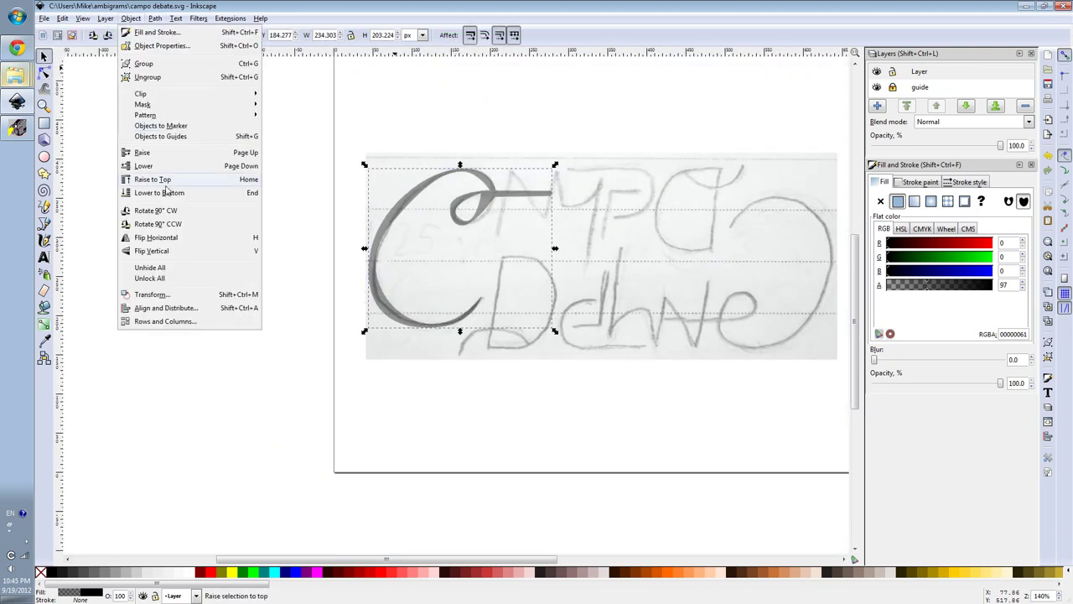
pyautogui.rightClick(357, 161)
pyautogui.click(155, 17)
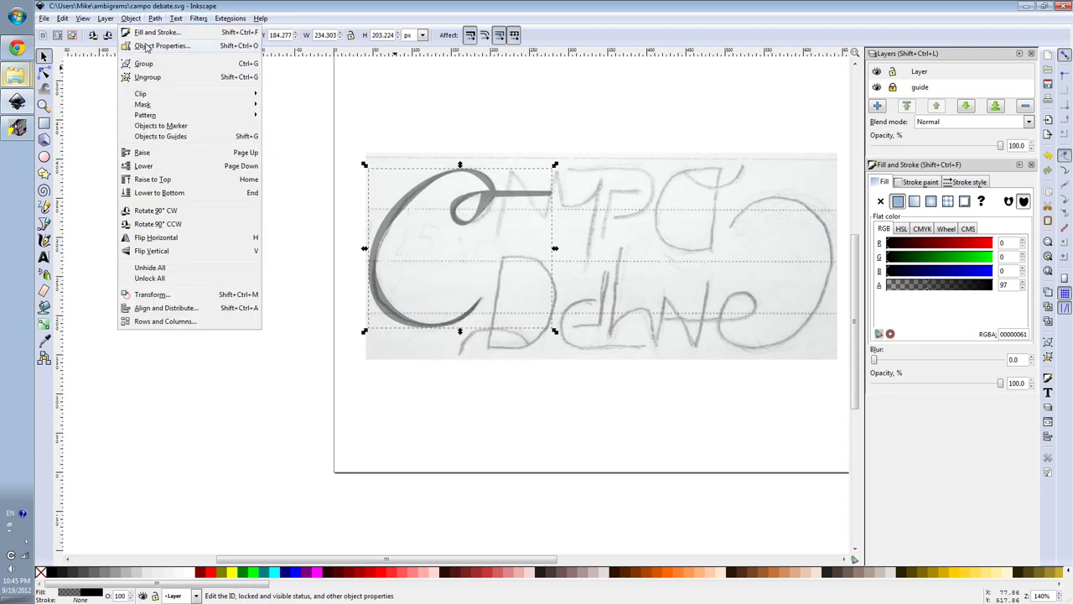
pyautogui.click(222, 191)
pyautogui.moveTo(695, 268); pyautogui.dragTo(663, 322)
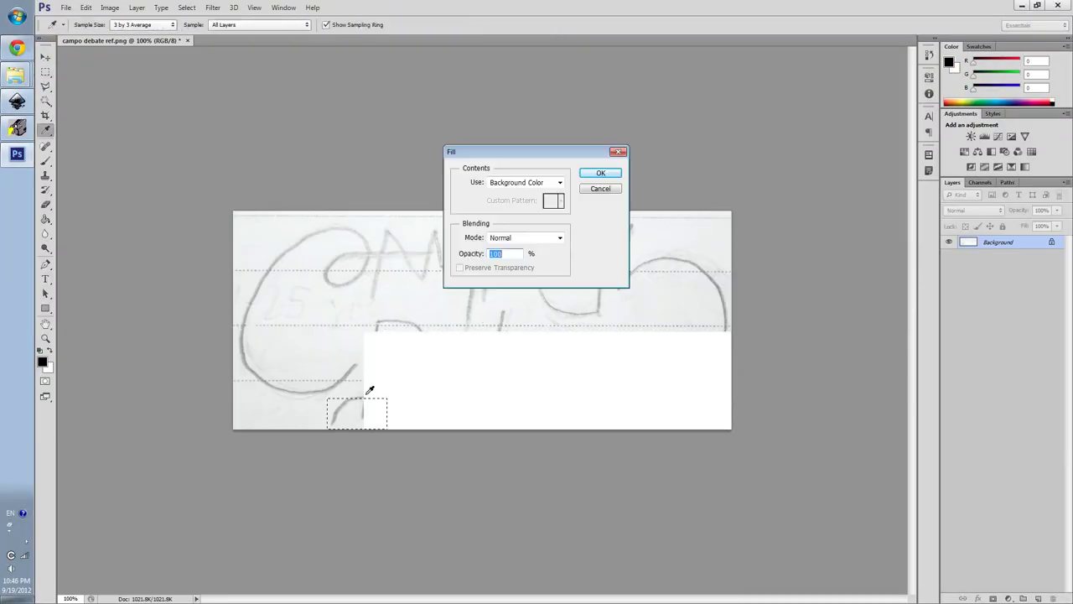
pyautogui.hotkey('ctrl', 'BackSpace')
pyautogui.moveTo(366, 316); pyautogui.dragTo(436, 347)
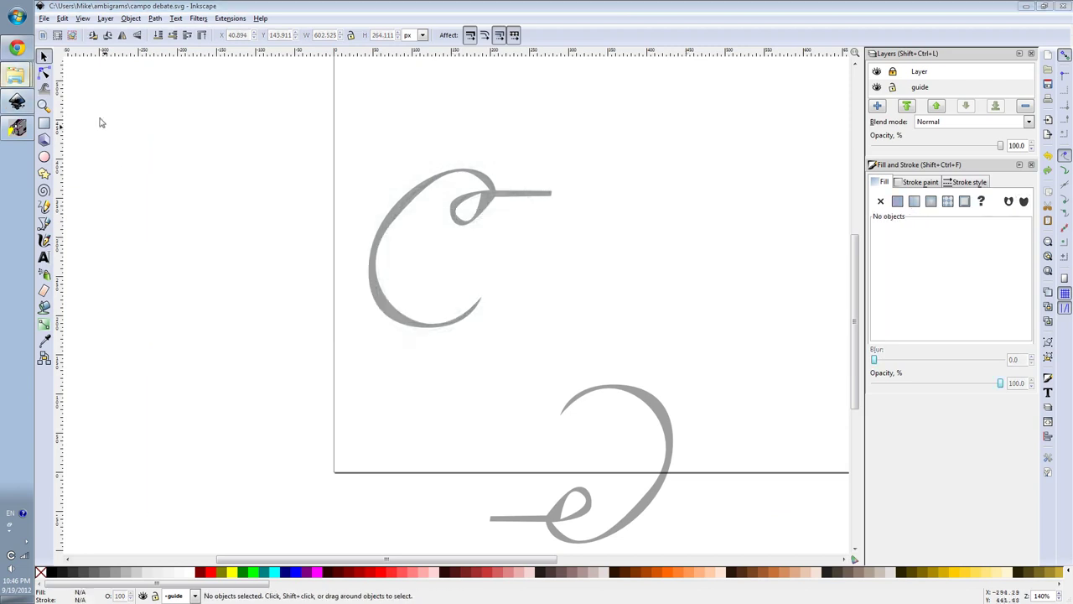
# Step: Import the whited-out sketch into the guide layer and change the loop-crossing node type
pyautogui.click(612, 355)
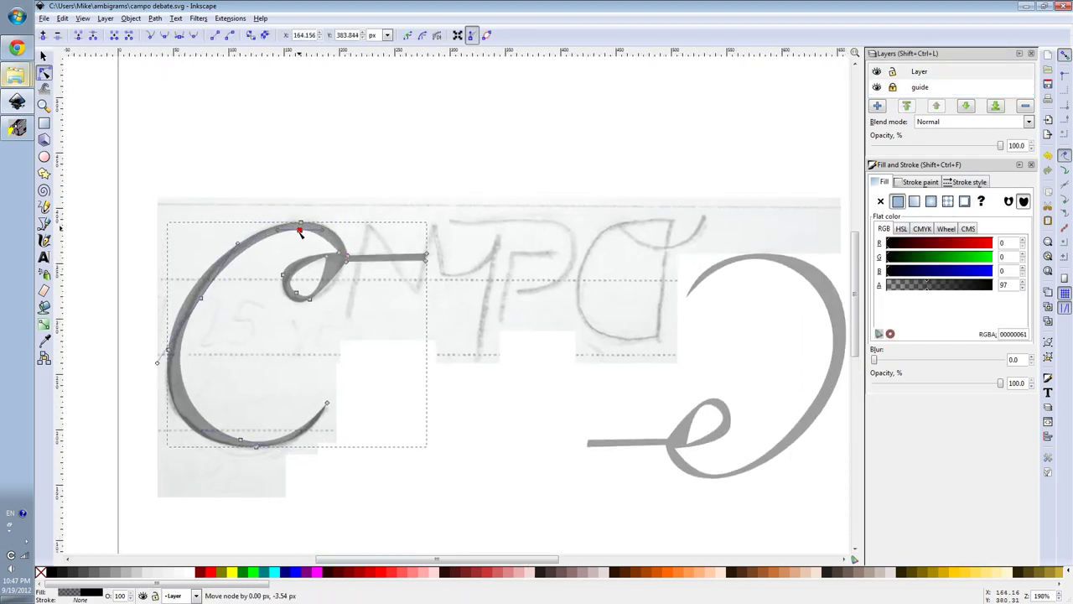
pyautogui.click(347, 256)
pyautogui.click(153, 36)
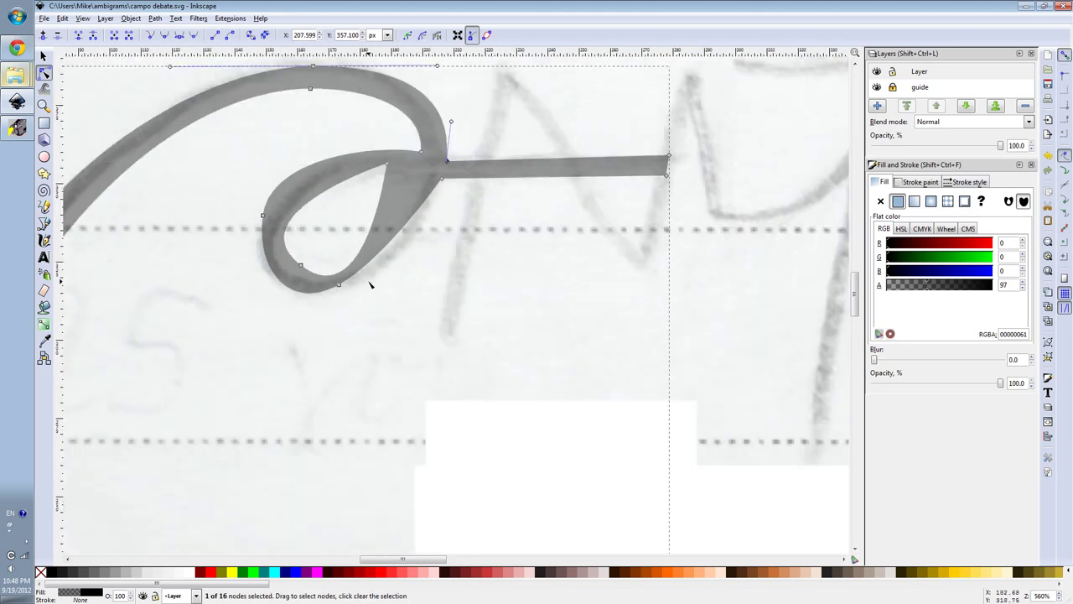
pyautogui.scroll(3, 350, 240)
pyautogui.moveTo(323, 251)
pyautogui.mouseDown()
pyautogui.moveTo(333, 261)
pyautogui.moveTo(309, 289)
pyautogui.mouseUp()
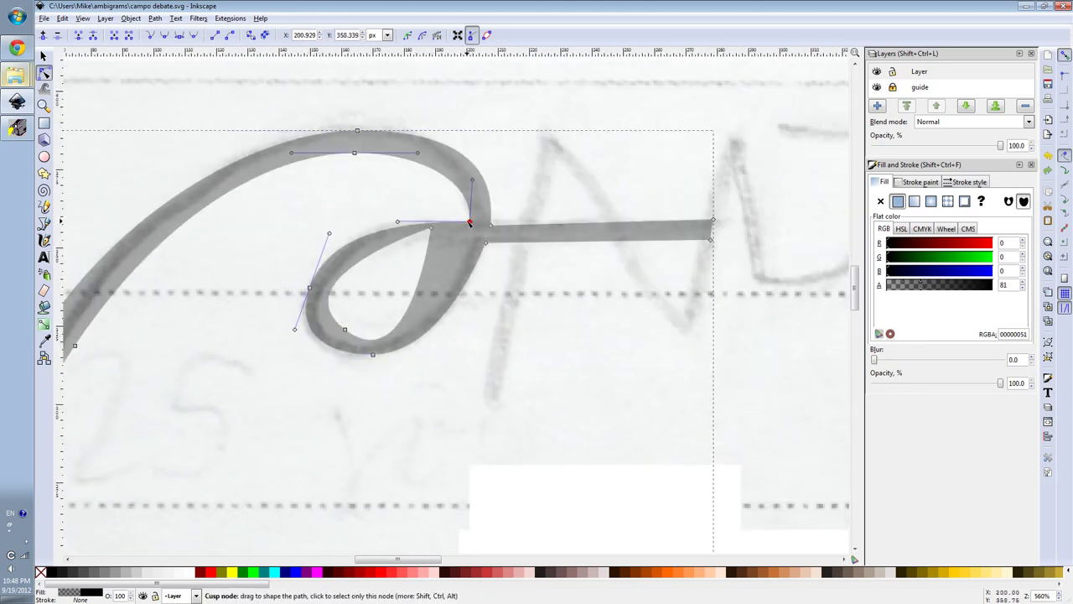
pyautogui.click(345, 329)
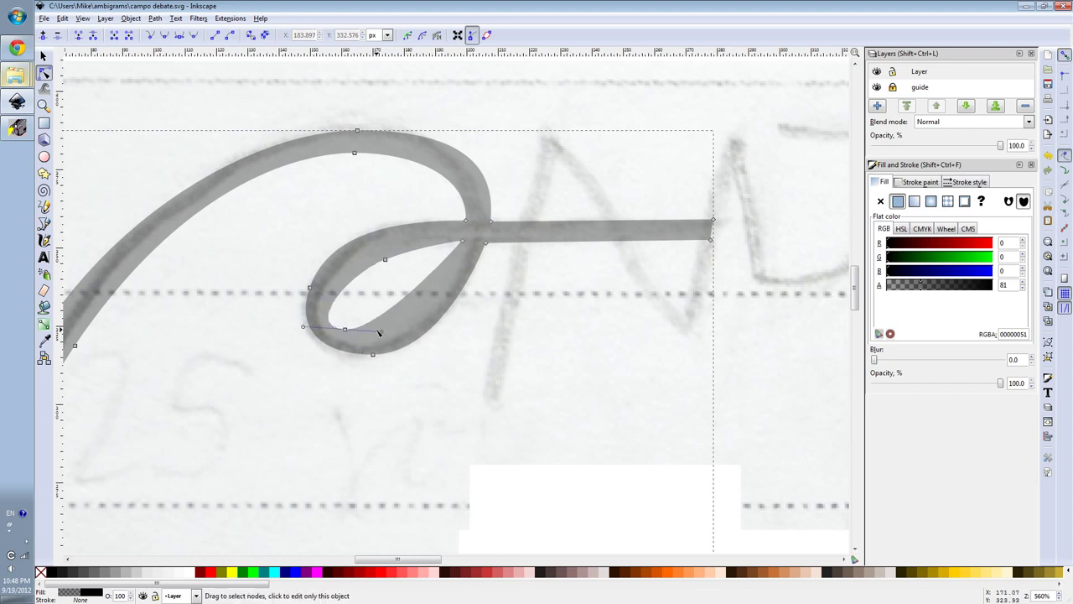
# Step: Add a node to the loop and reshape its inner curve and crossbar handle
pyautogui.doubleClick(375, 332)
pyautogui.moveTo(381, 255); pyautogui.dragTo(462, 243)
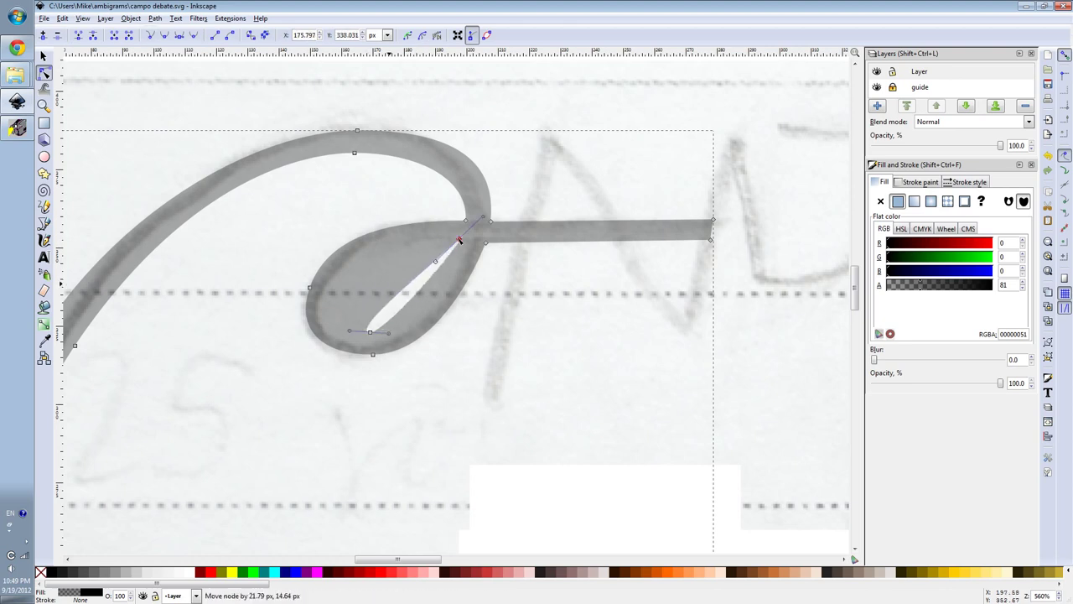
pyautogui.moveTo(442, 286); pyautogui.dragTo(304, 250)
pyautogui.moveTo(458, 237); pyautogui.dragTo(465, 242)
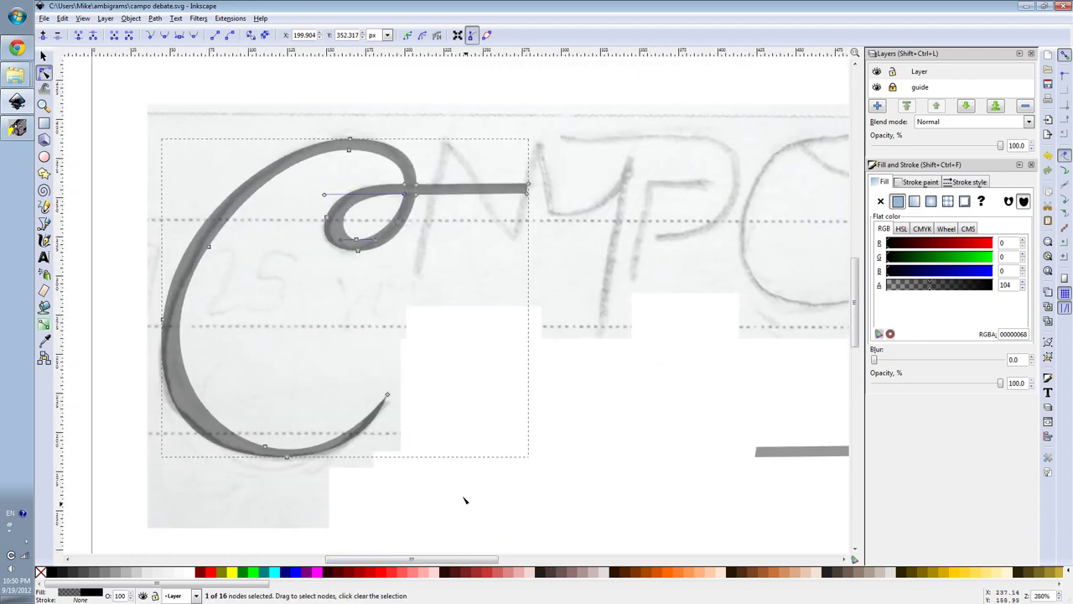
pyautogui.moveTo(300, 232); pyautogui.dragTo(323, 231)
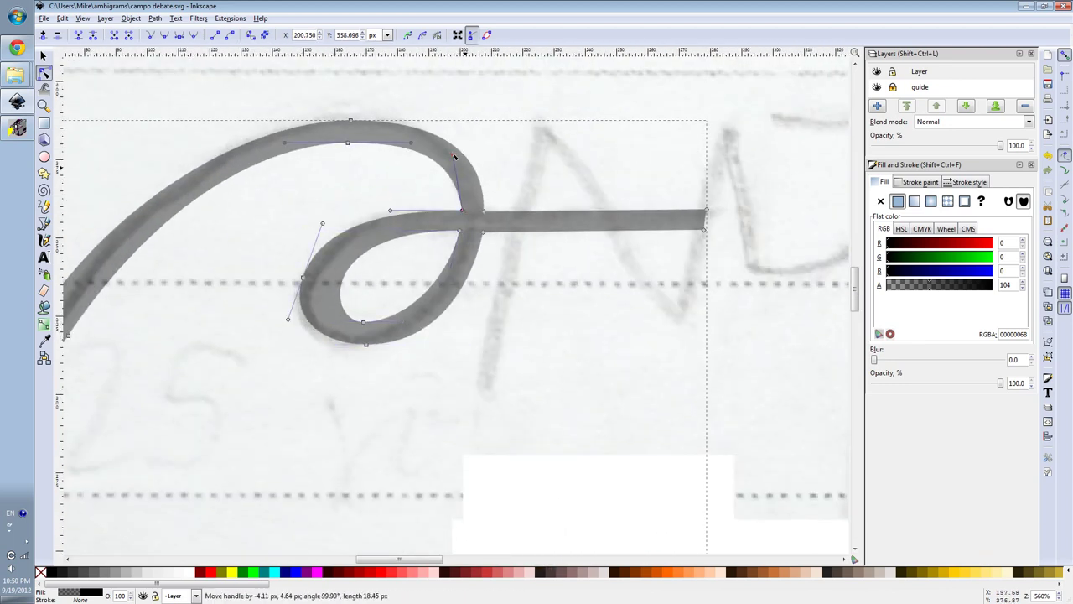
pyautogui.scroll(-3, 453, 155)
pyautogui.scroll(3, 331, 176)
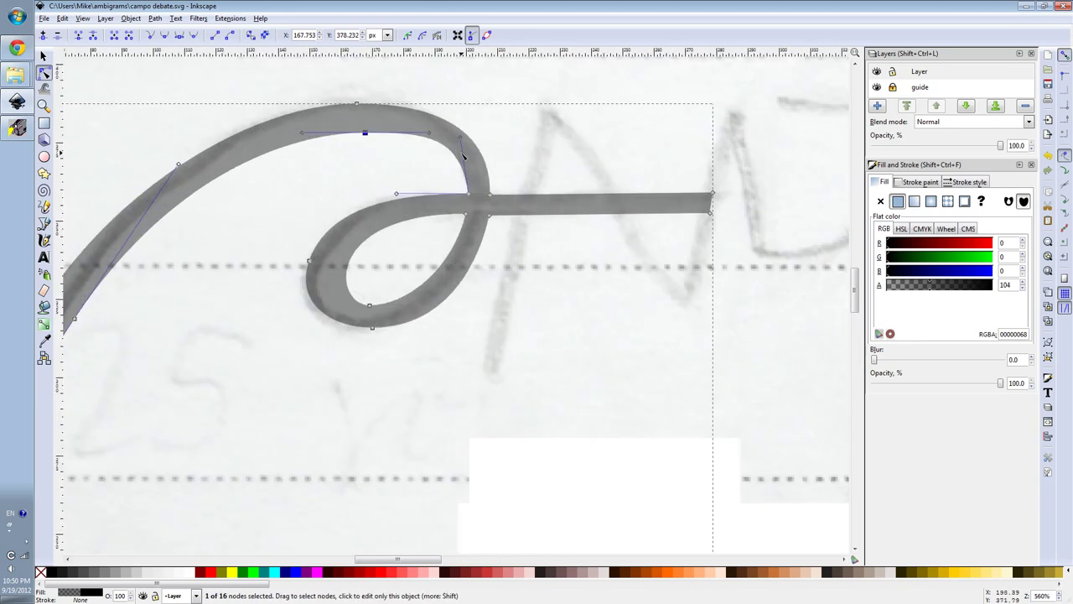
pyautogui.scroll(-1, 330, 176)
# Step: Reshape the C's bottom curve and nudge its top node, leaving the C solid black
pyautogui.moveTo(355, 510)
pyautogui.mouseDown()
pyautogui.moveTo(495, 510)
pyautogui.moveTo(513, 493)
pyautogui.mouseUp()
pyautogui.scroll(-1, 258, 353)
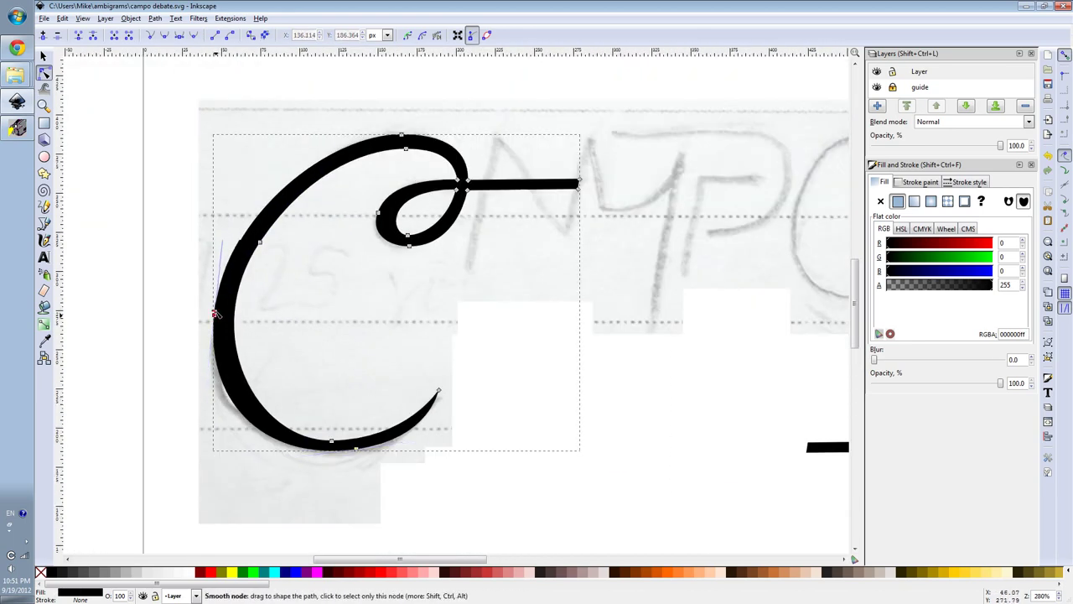
pyautogui.moveTo(401, 137); pyautogui.dragTo(405, 141)
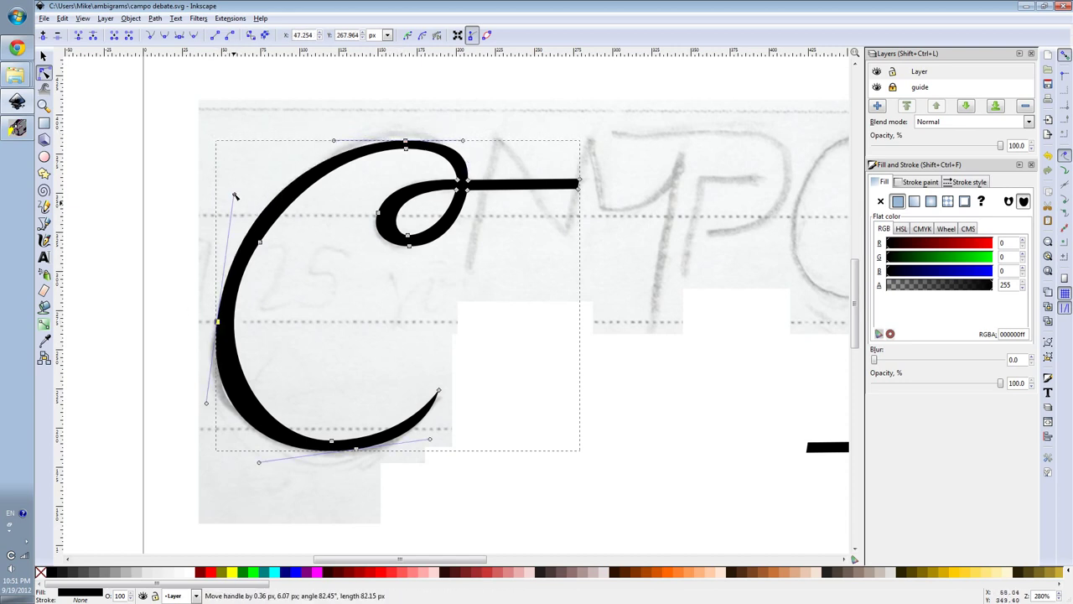
pyautogui.scroll(-1, 277, 361)
pyautogui.click(347, 322)
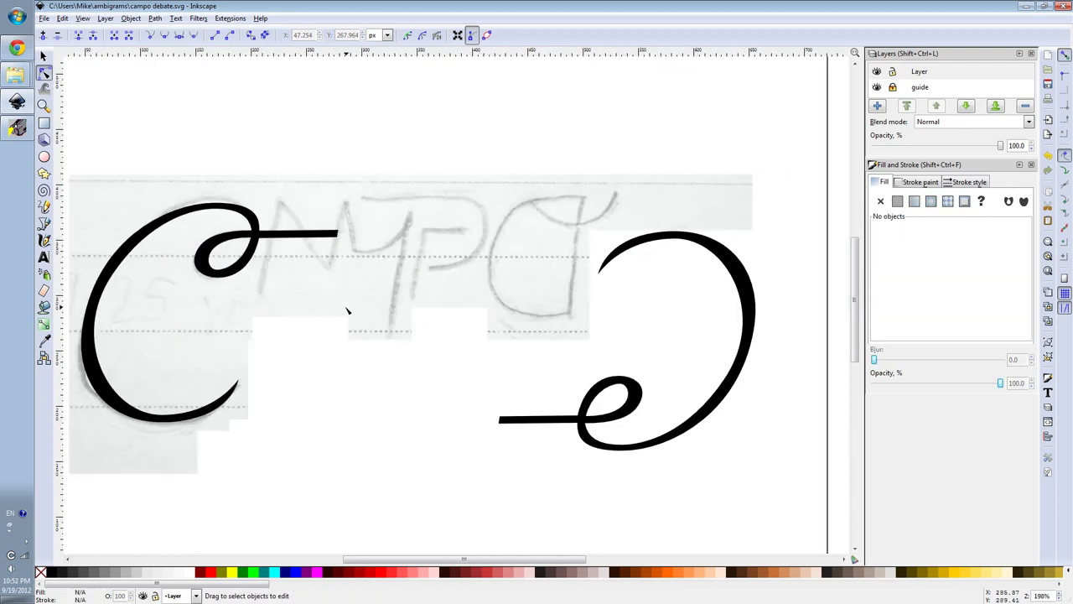
pyautogui.click(17, 47)
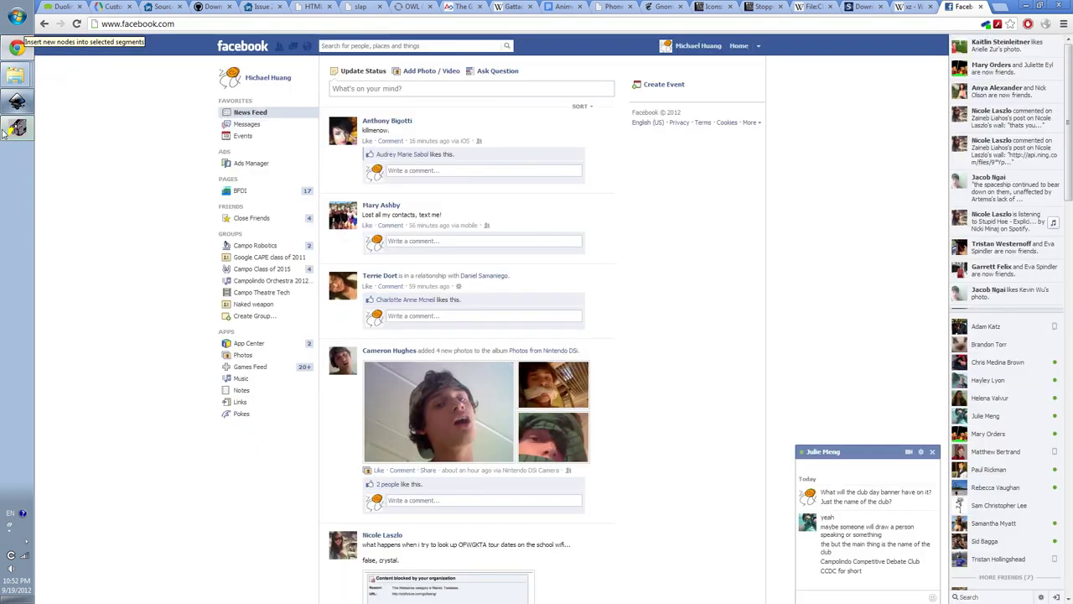
pyautogui.click(17, 101)
pyautogui.click(185, 323)
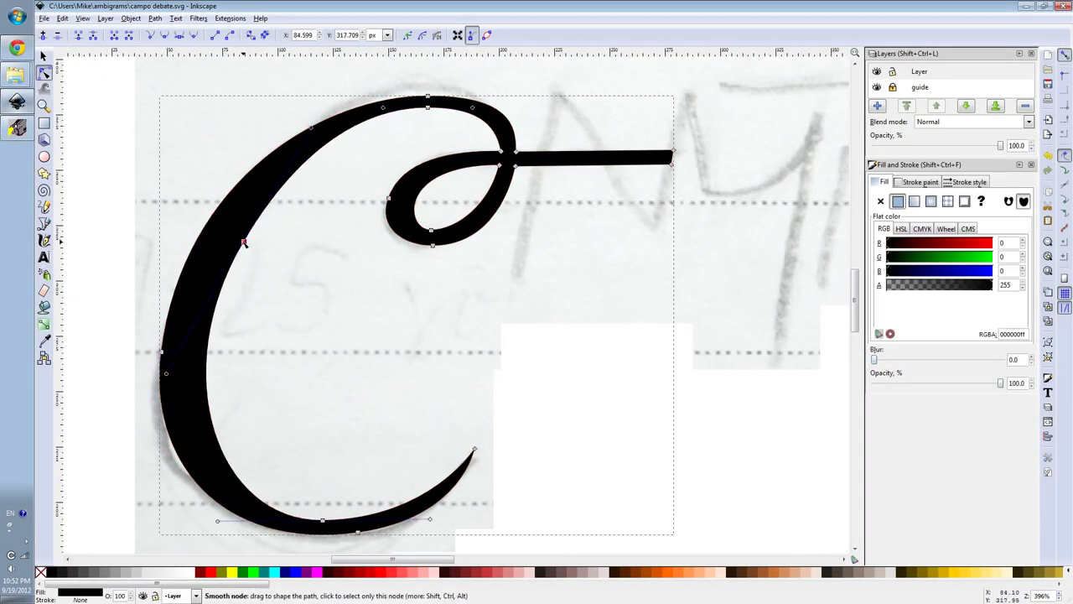
# Step: Zoom around the drawing and select the C path for node editing
pyautogui.scroll(-3, 543, 257)
pyautogui.press('Escape')
pyautogui.scroll(3, 386, 298)
pyautogui.click(517, 400)
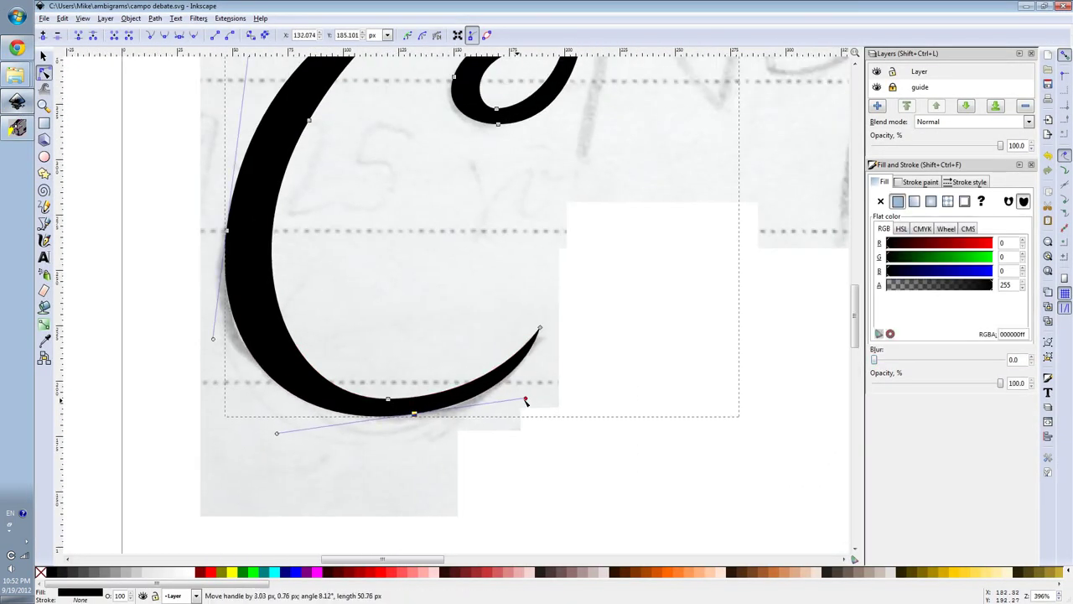
pyautogui.press('Escape')
pyautogui.scroll(-2, 507, 374)
pyautogui.click(444, 381)
pyautogui.scroll(5, 466, 352)
pyautogui.scroll(-2, 469, 348)
# Step: Drag the tail-tip node's handles so the C's tail tapers to a sharp point
pyautogui.click(471, 346)
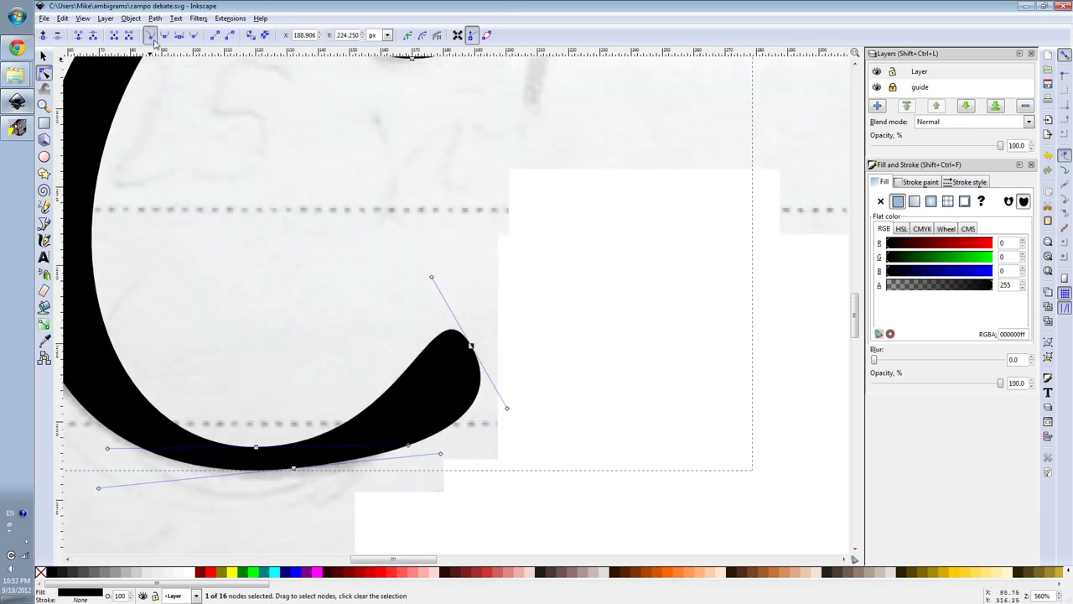
pyautogui.moveTo(394, 423)
pyautogui.mouseDown()
pyautogui.moveTo(423, 432)
pyautogui.moveTo(429, 456)
pyautogui.mouseUp()
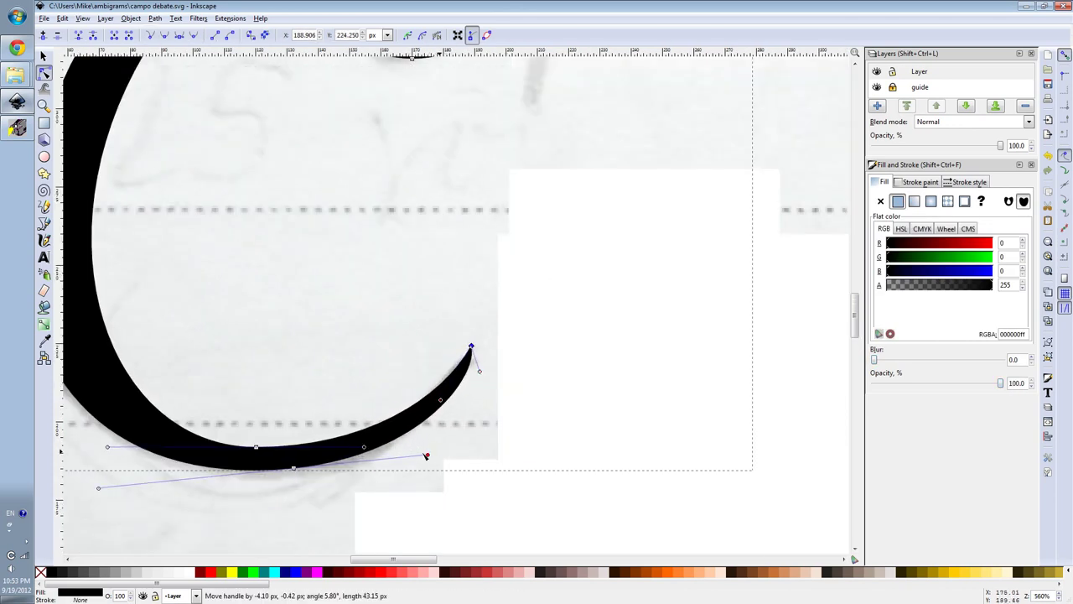
pyautogui.scroll(-4, 429, 456)
pyautogui.scroll(4, 470, 380)
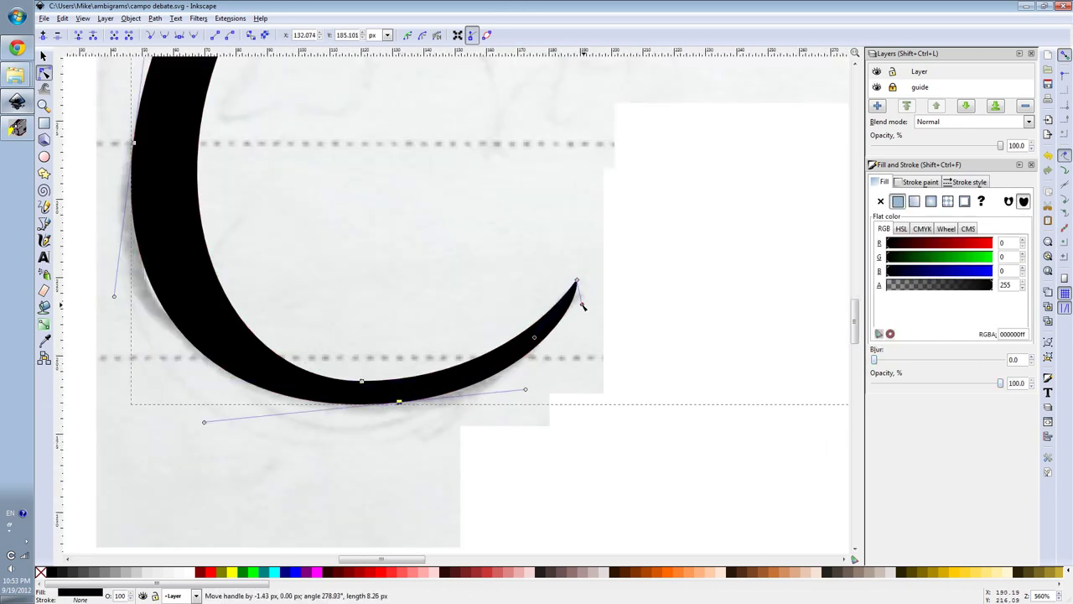
pyautogui.scroll(-4, 583, 306)
pyautogui.scroll(2, 383, 353)
pyautogui.scroll(2, 404, 220)
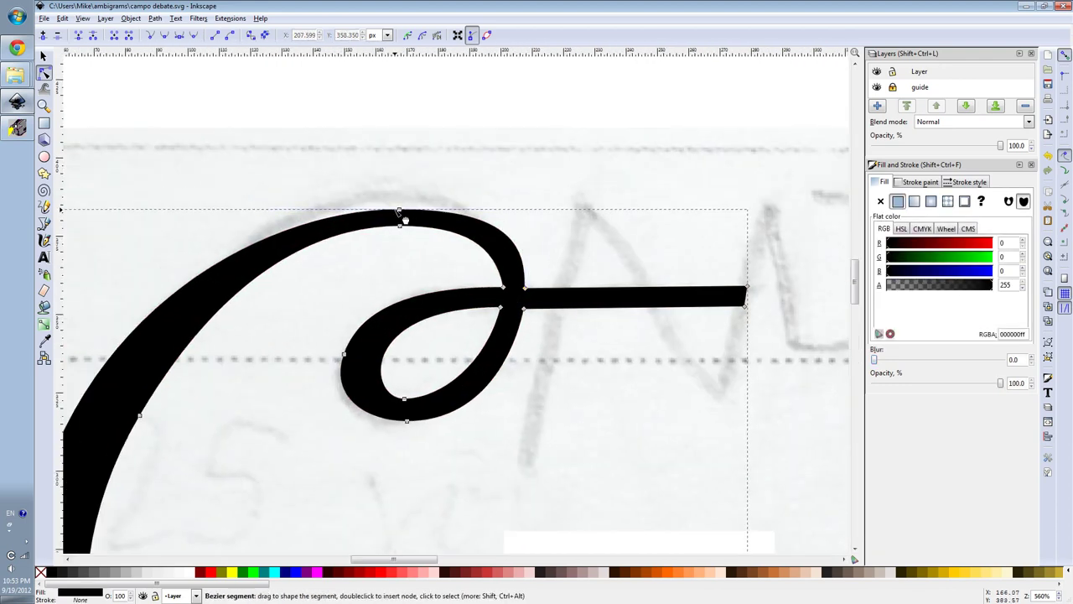
pyautogui.scroll(-3, 375, 304)
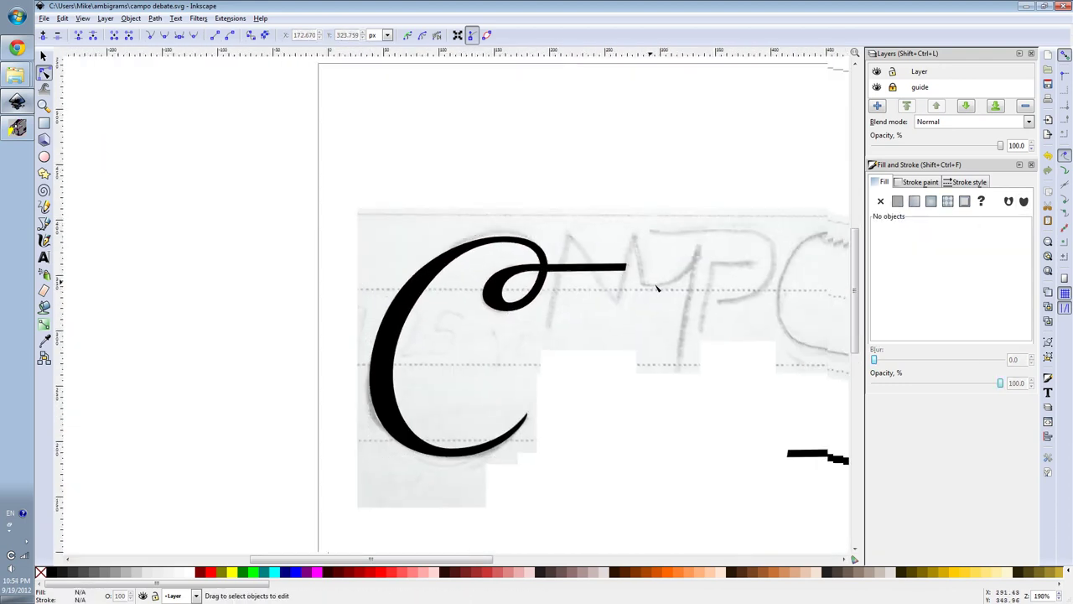
pyautogui.click(394, 257)
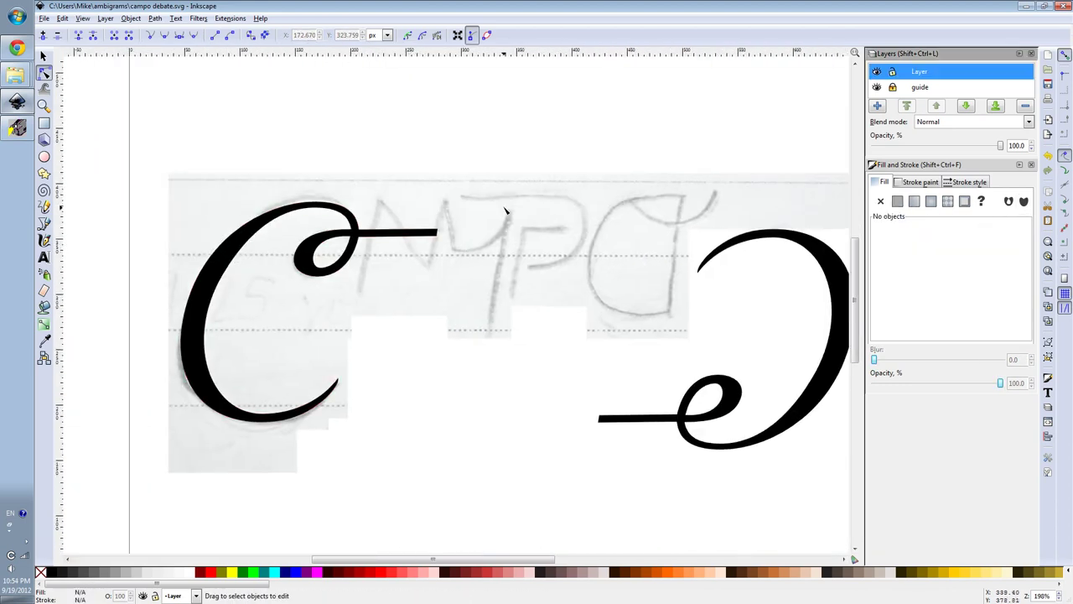
pyautogui.scroll(2, 214, 216)
# Step: Trace the M over the sketch with a translucent grey fill and no stroke
pyautogui.press('b')
pyautogui.click(357, 380)
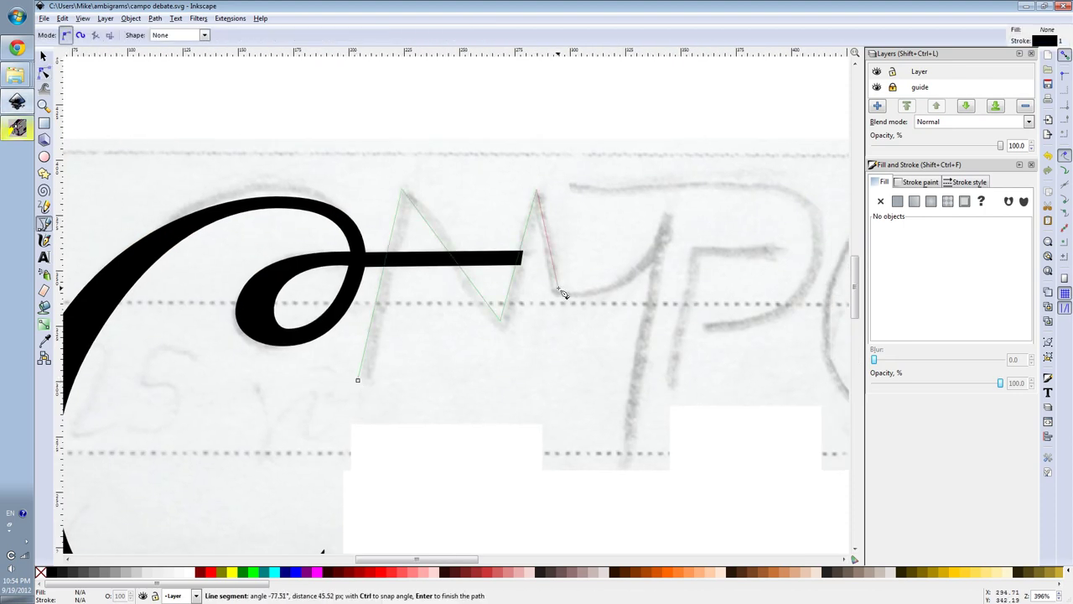
pyautogui.doubleClick(508, 347)
pyautogui.press('s')
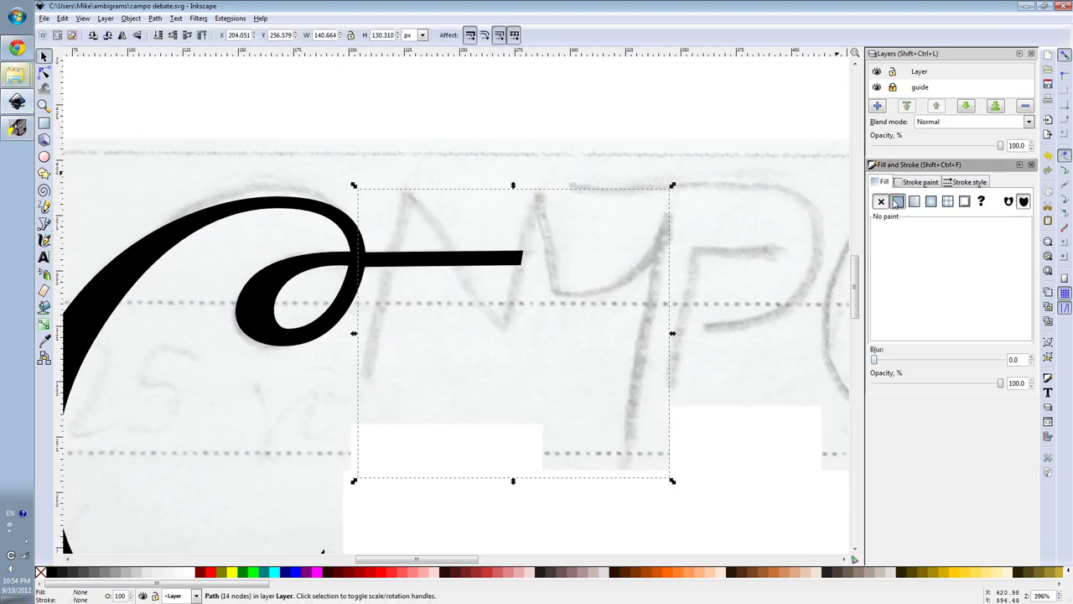
pyautogui.hotkey('ctrl', 'shift', 'v')
pyautogui.press('n')
pyautogui.press('s')
pyautogui.scroll(-3, 528, 205)
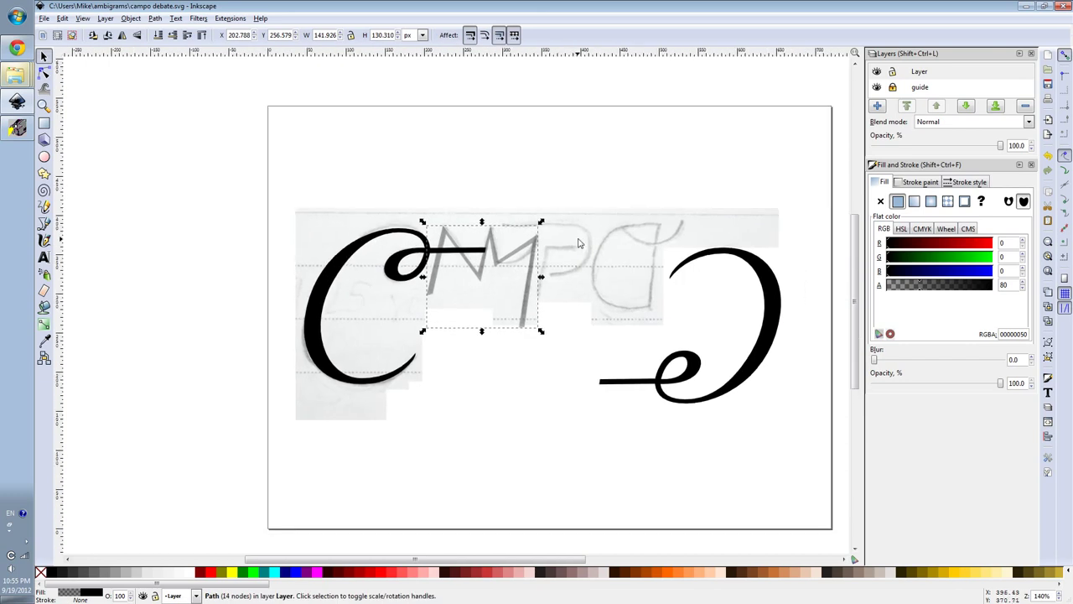
# Step: Group the C and the M together
pyautogui.rightClick(406, 232)
pyautogui.hotkey('ctrl', 'g')
pyautogui.rightClick(743, 257)
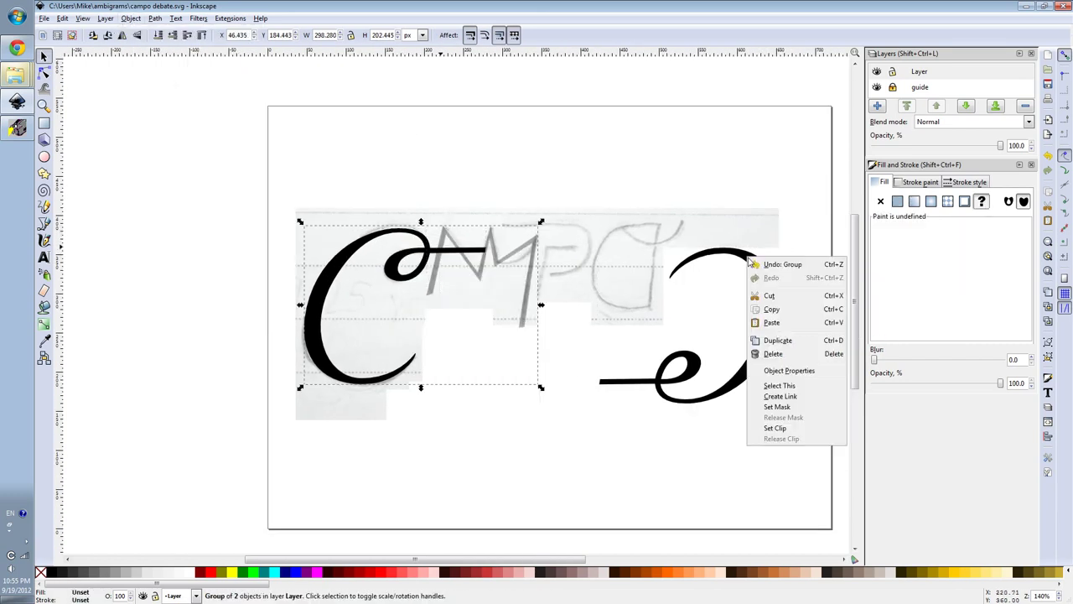
pyautogui.click(369, 226)
pyautogui.rightClick(359, 241)
pyautogui.click(392, 248)
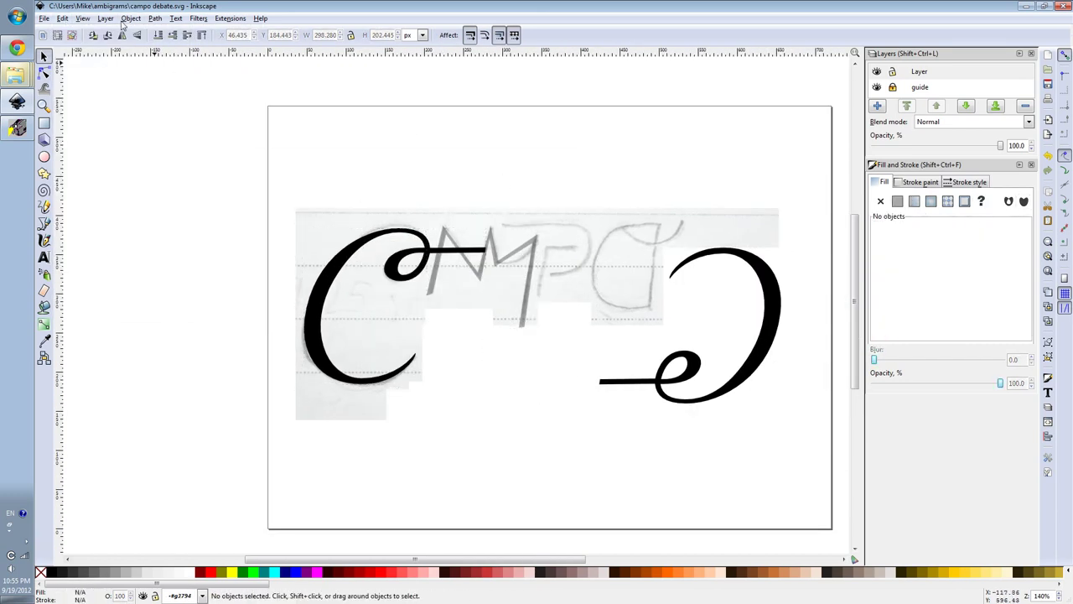
pyautogui.rightClick(408, 233)
pyautogui.click(451, 252)
# Step: Try a duplicated, flipped copy of the C–M group, then undo it
pyautogui.click(62, 18)
pyautogui.click(84, 168)
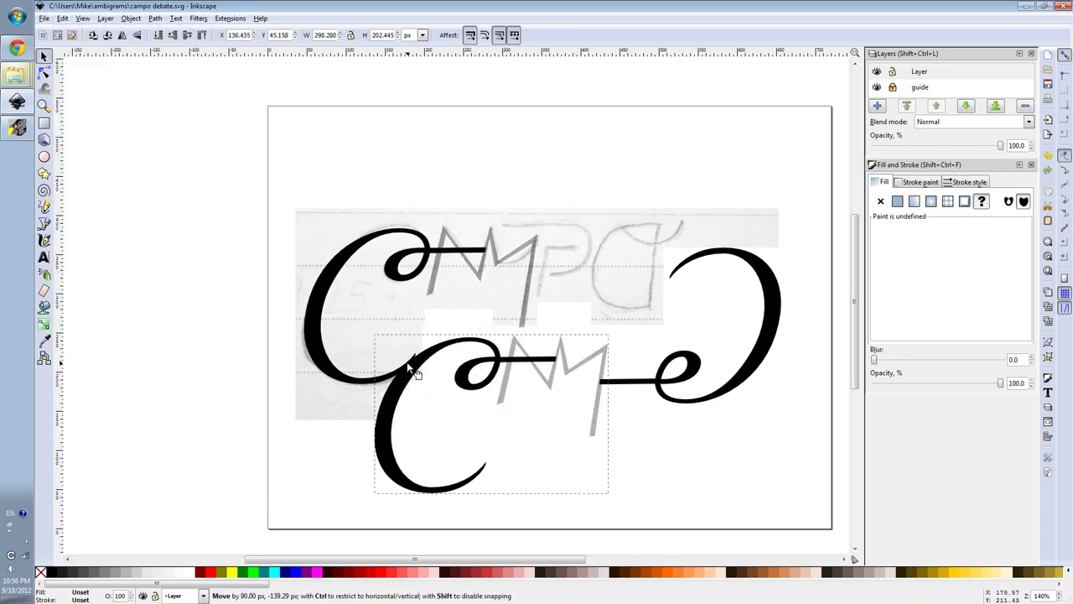
pyautogui.moveTo(407, 361); pyautogui.dragTo(697, 389)
pyautogui.press('h')
pyautogui.press('v')
pyautogui.scroll(2, 532, 269)
pyautogui.doubleClick(532, 251)
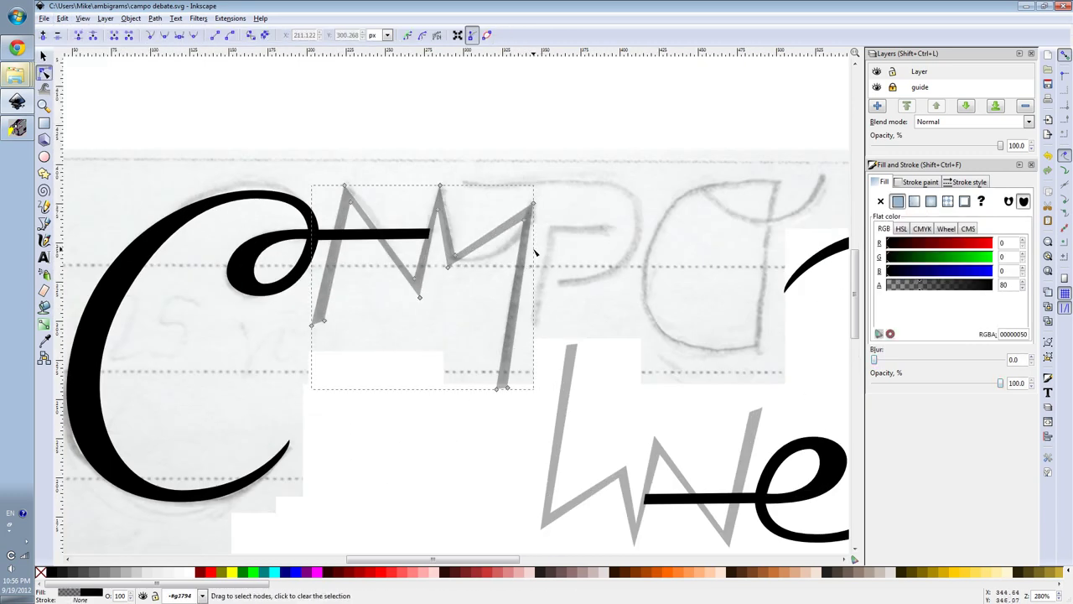
pyautogui.scroll(-1, 312, 285)
pyautogui.hotkey('ctrl', 'z')
pyautogui.press('s')
pyautogui.hotkey('ctrl', 'z')
pyautogui.hotkey('ctrl', 'z')
pyautogui.hotkey('ctrl', 'z')
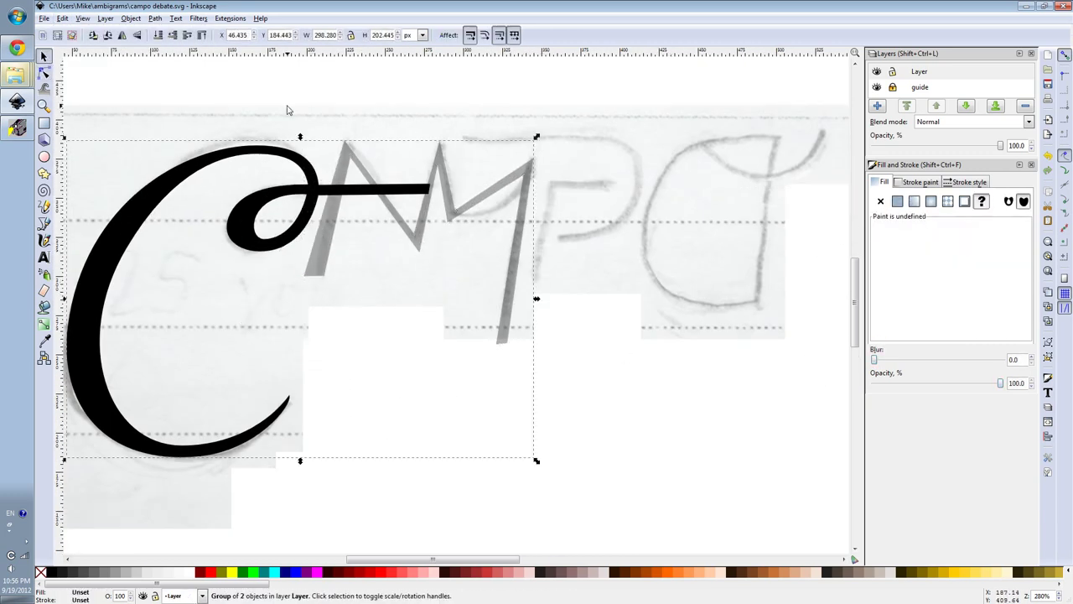
# Step: Create a linked clone of the C–M group, rotated upside down over the right-hand e
pyautogui.click(105, 17)
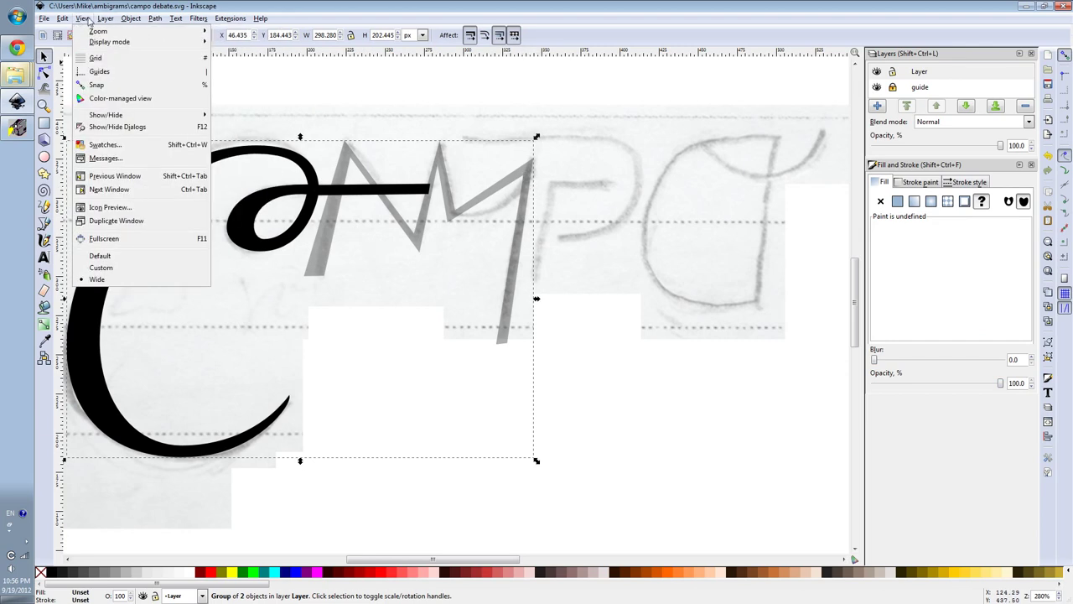
pyautogui.click(117, 109)
pyautogui.click(125, 209)
pyautogui.click(130, 17)
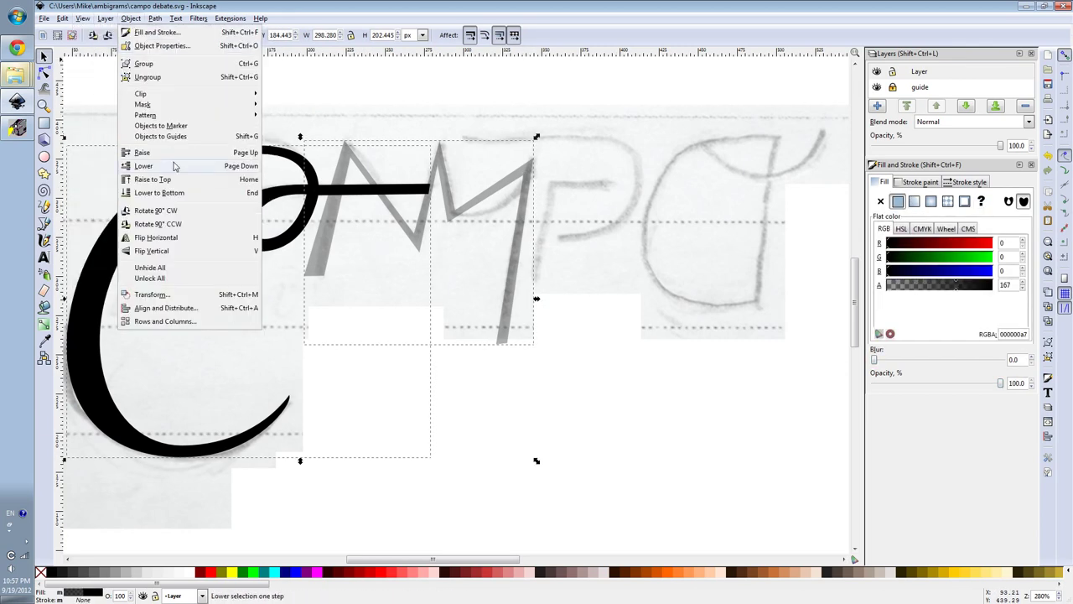
pyautogui.click(66, 32)
pyautogui.click(62, 18)
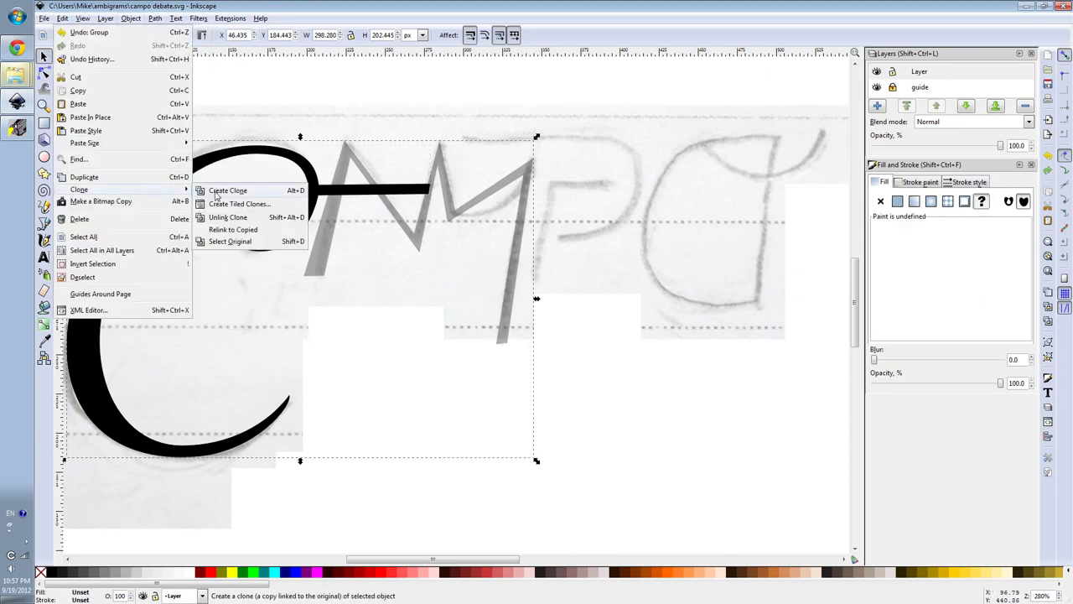
pyautogui.click(223, 188)
pyautogui.click(44, 73)
pyautogui.press('5')
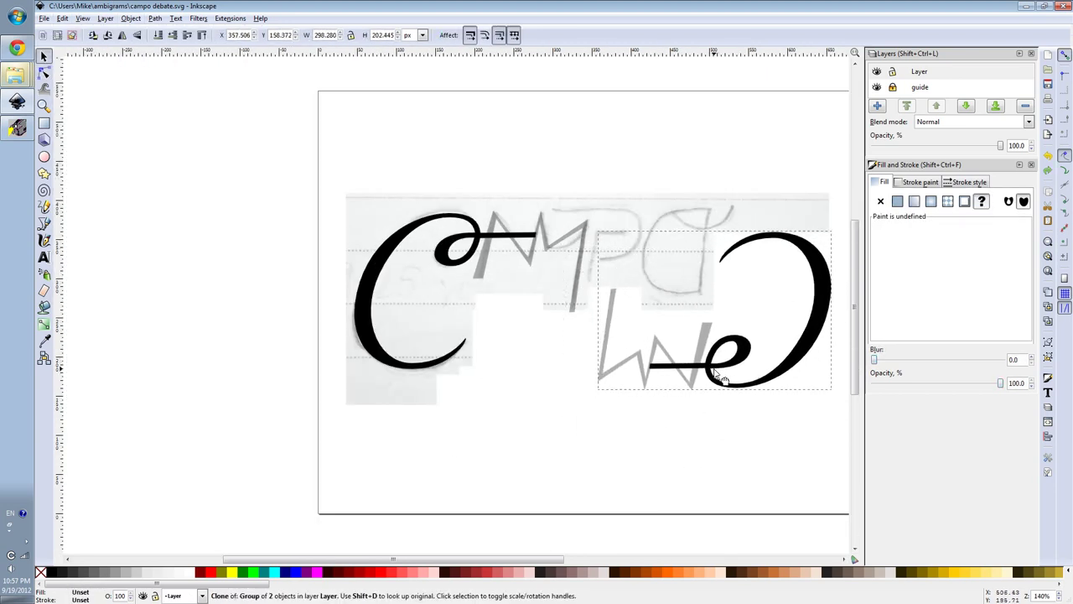
pyautogui.click(551, 240)
pyautogui.press('`')
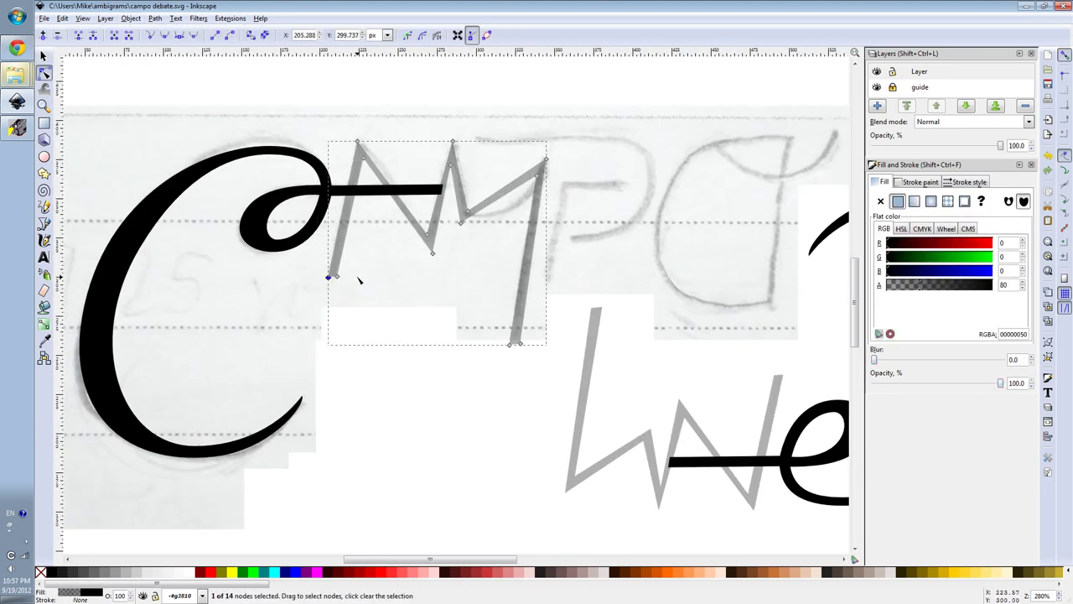
# Step: Look up 'times roman' in the browser and view the Times New Roman sample image
pyautogui.click(17, 49)
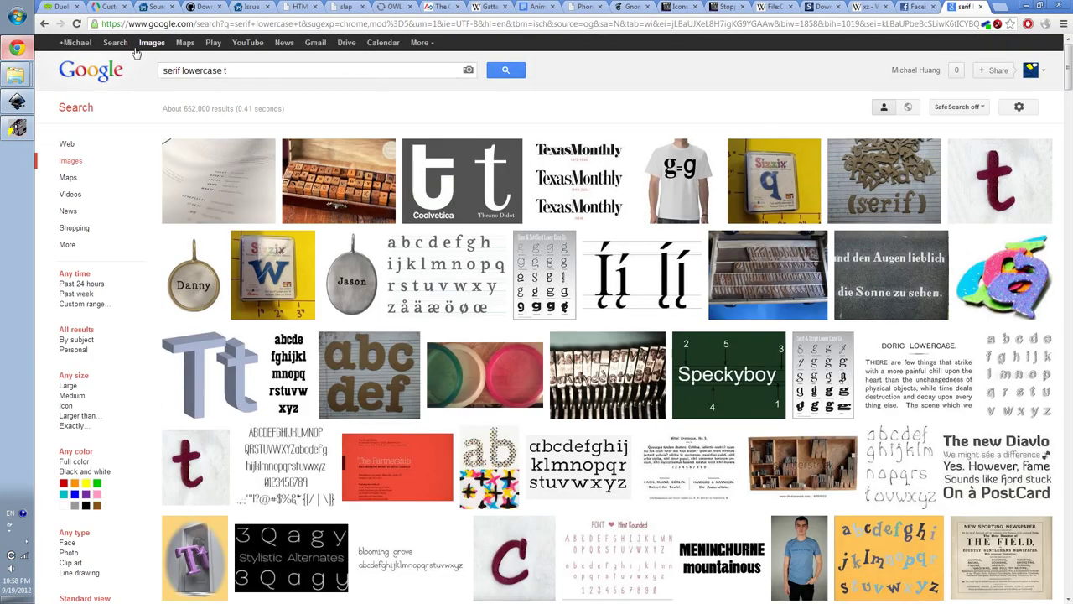
pyautogui.click(115, 42)
pyautogui.write('times roman')
pyautogui.click(193, 146)
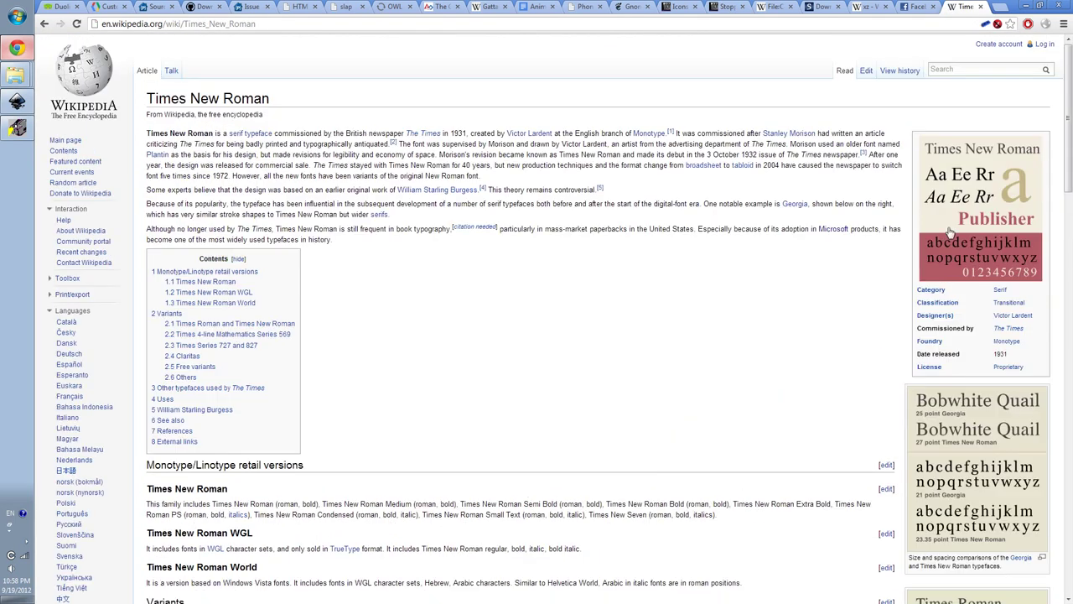
pyautogui.click(950, 232)
pyautogui.click(17, 101)
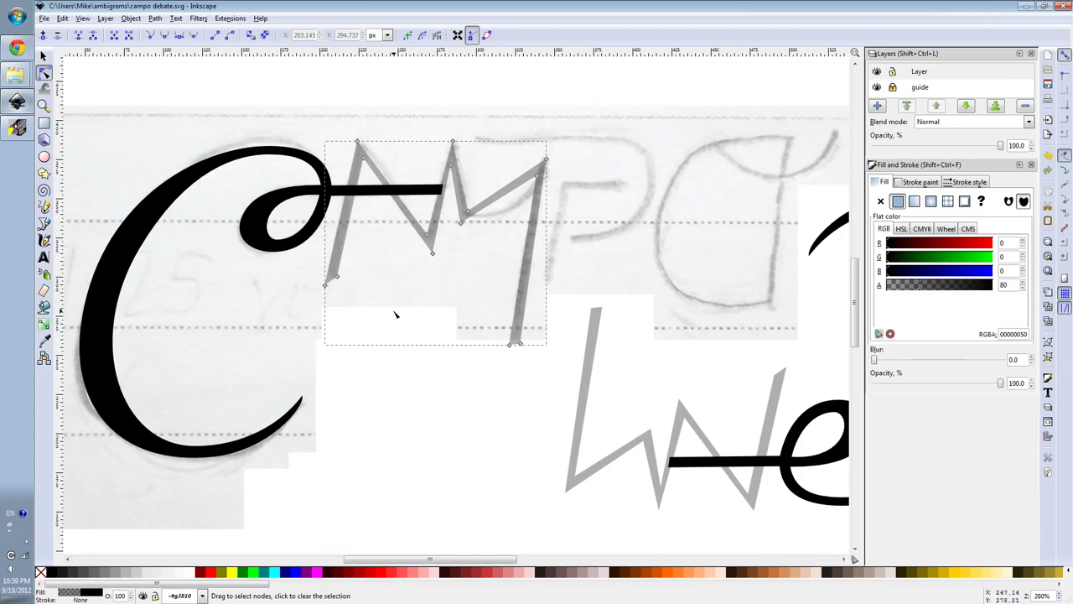
# Step: Convert the M's right segment and bend it down into a smooth curve
pyautogui.click(439, 202)
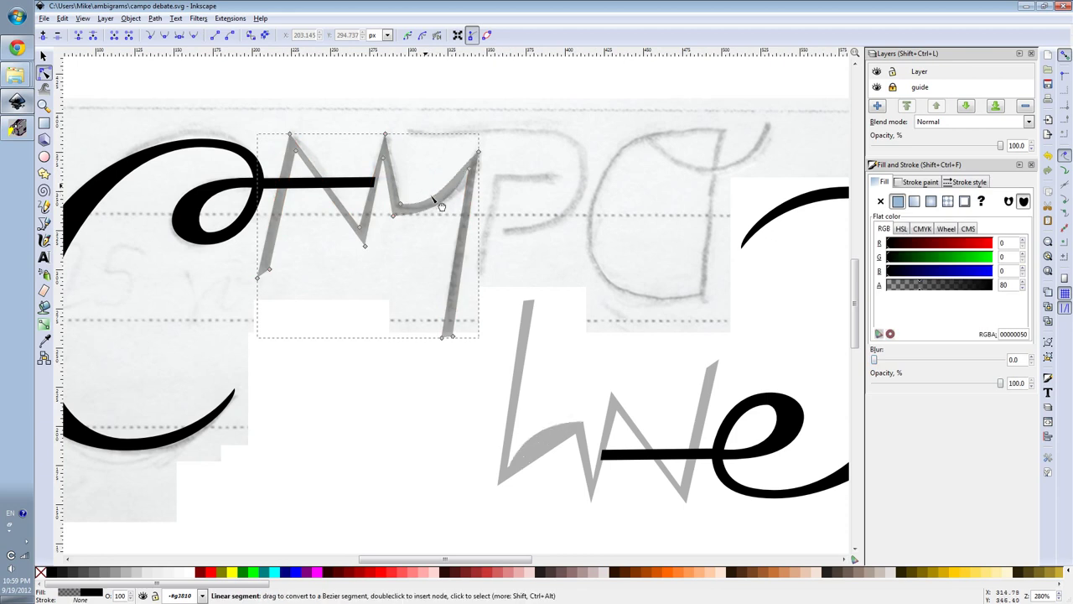
pyautogui.scroll(2, 439, 201)
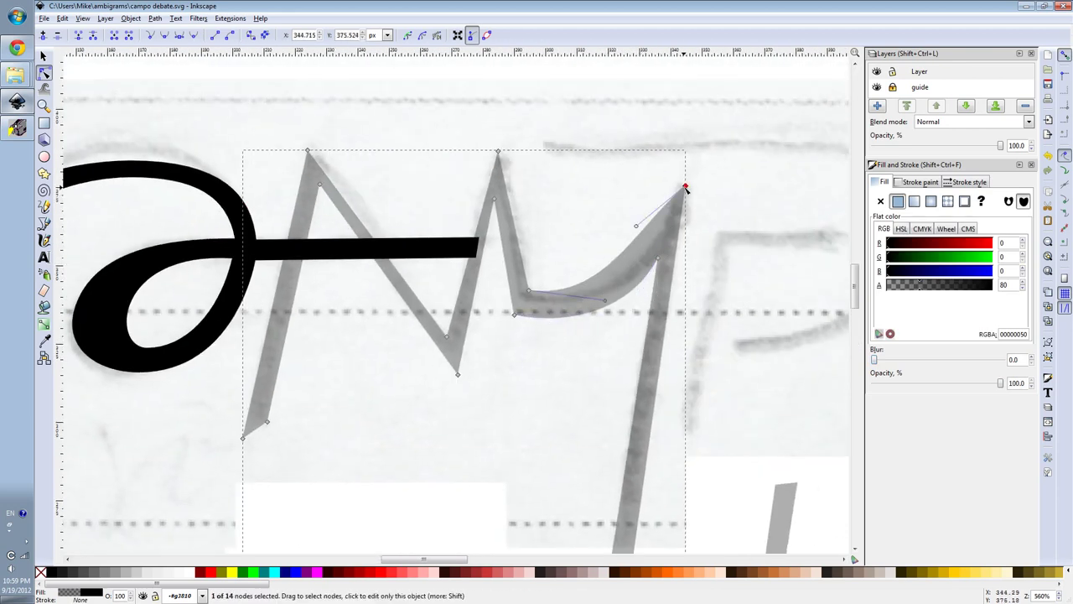
pyautogui.keyDown('shift'); pyautogui.click(528, 291); pyautogui.keyUp('shift')
pyautogui.click(148, 35)
pyautogui.moveTo(550, 280); pyautogui.dragTo(544, 306)
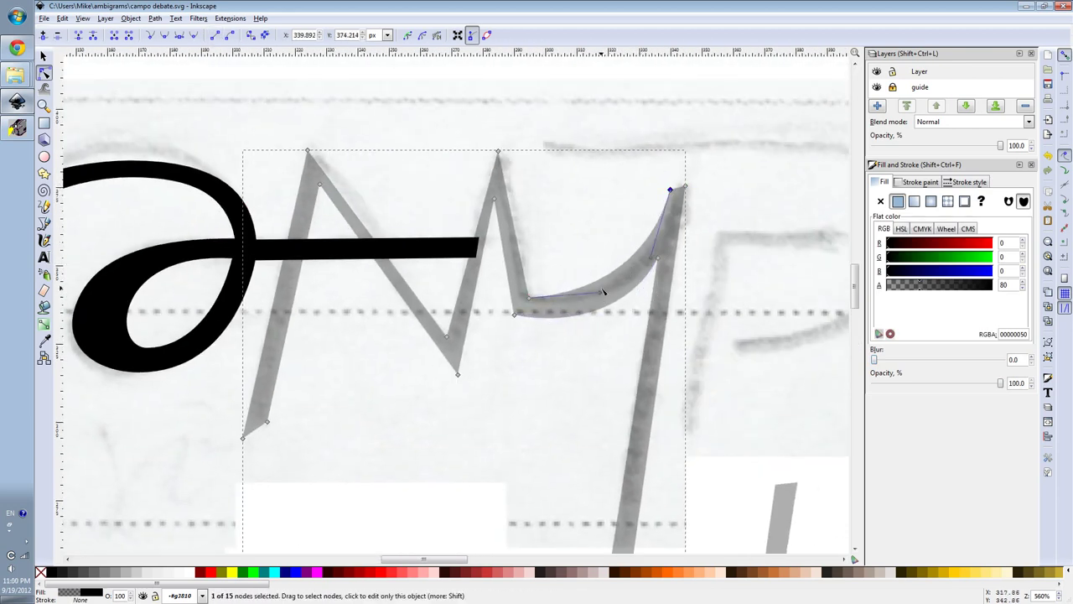
pyautogui.scroll(-2, 585, 188)
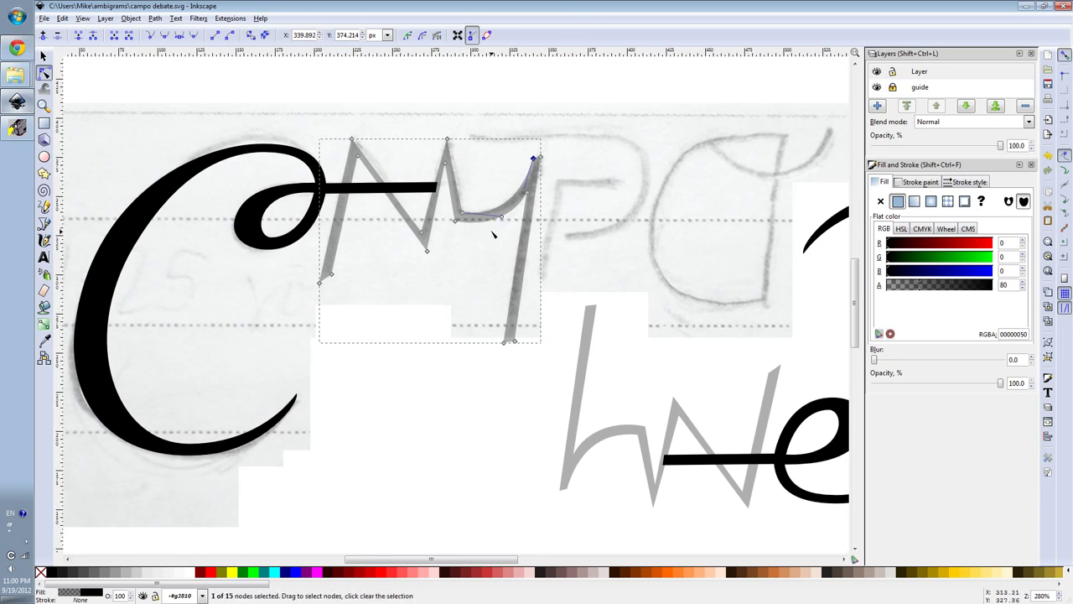
pyautogui.scroll(2, 493, 234)
pyautogui.scroll(-3, 414, 232)
pyautogui.scroll(3, 520, 247)
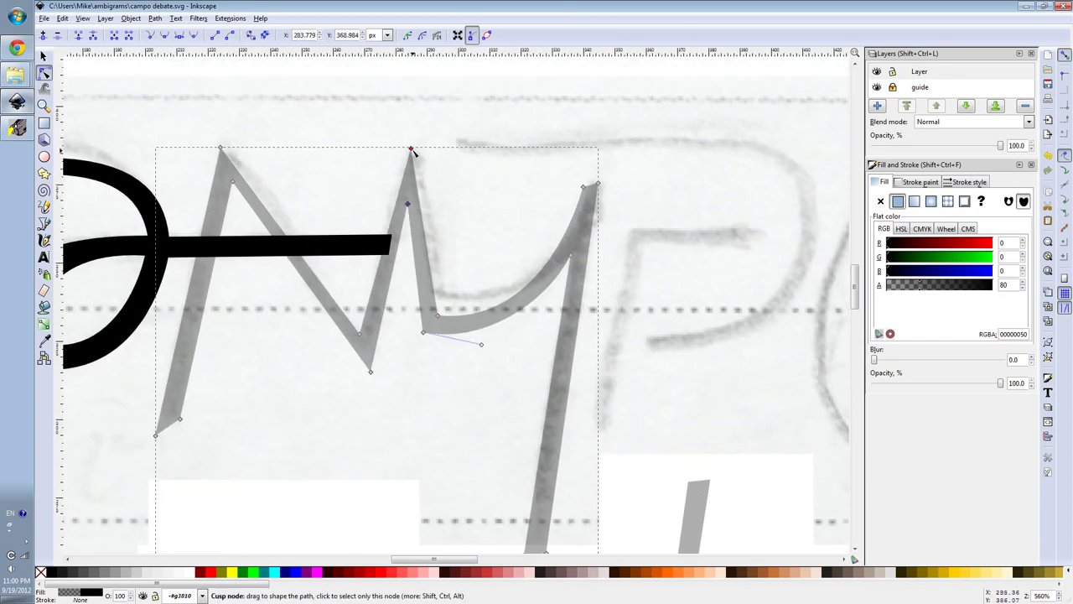
# Step: Add a node at the M's middle peak and nudge a node on its left stroke
pyautogui.click(44, 35)
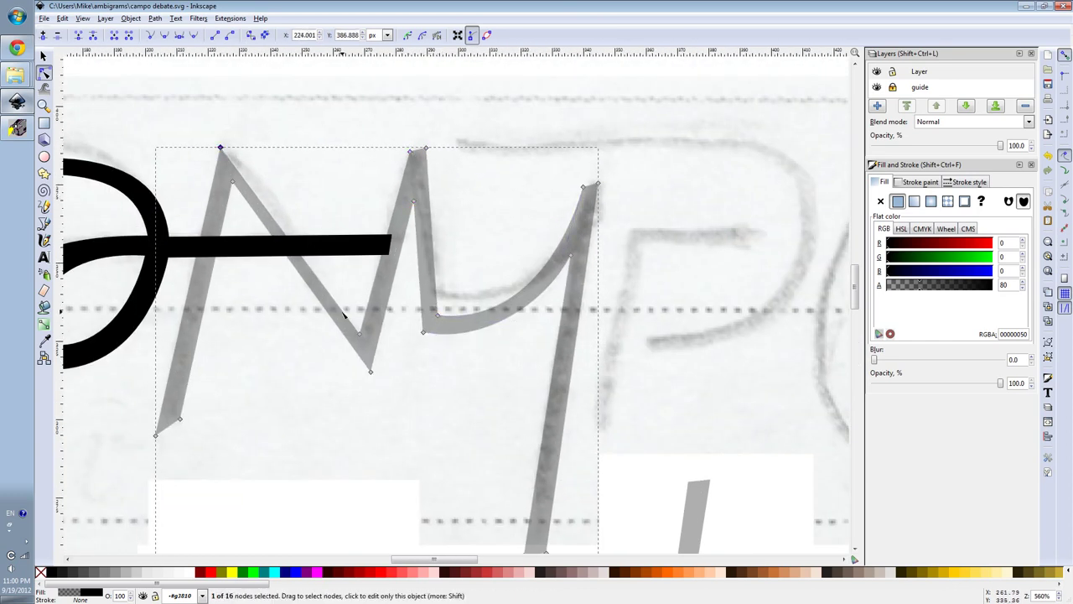
pyautogui.press('Escape')
pyautogui.scroll(-4, 602, 249)
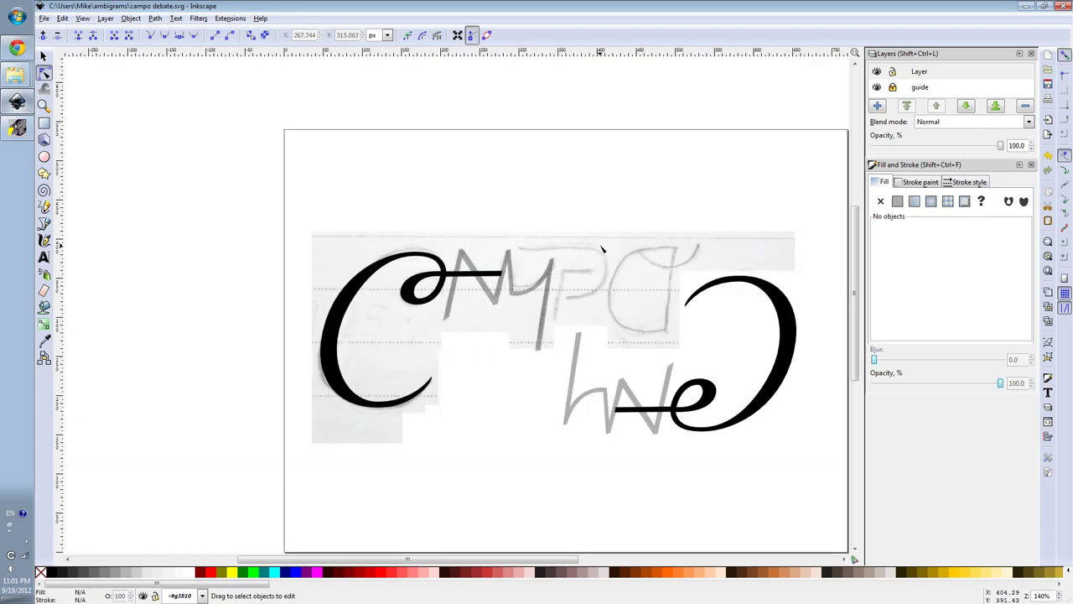
pyautogui.scroll(2, 520, 268)
pyautogui.scroll(2, 386, 252)
pyautogui.click(378, 260)
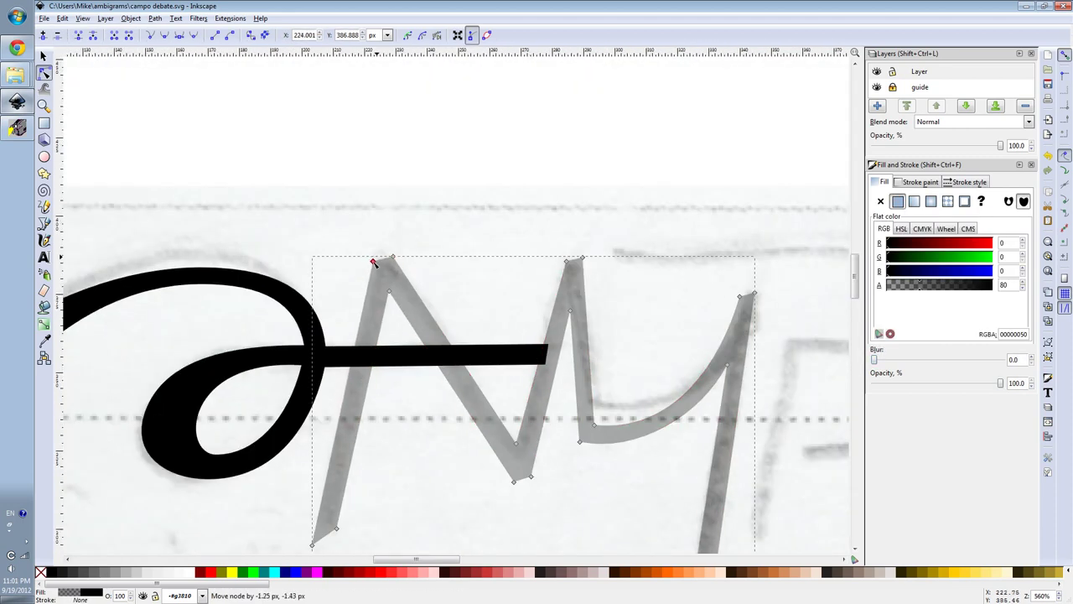
pyautogui.scroll(-3, 374, 264)
pyautogui.scroll(-1, 503, 310)
pyautogui.scroll(5, 453, 394)
pyautogui.moveTo(422, 457); pyautogui.dragTo(400, 419)
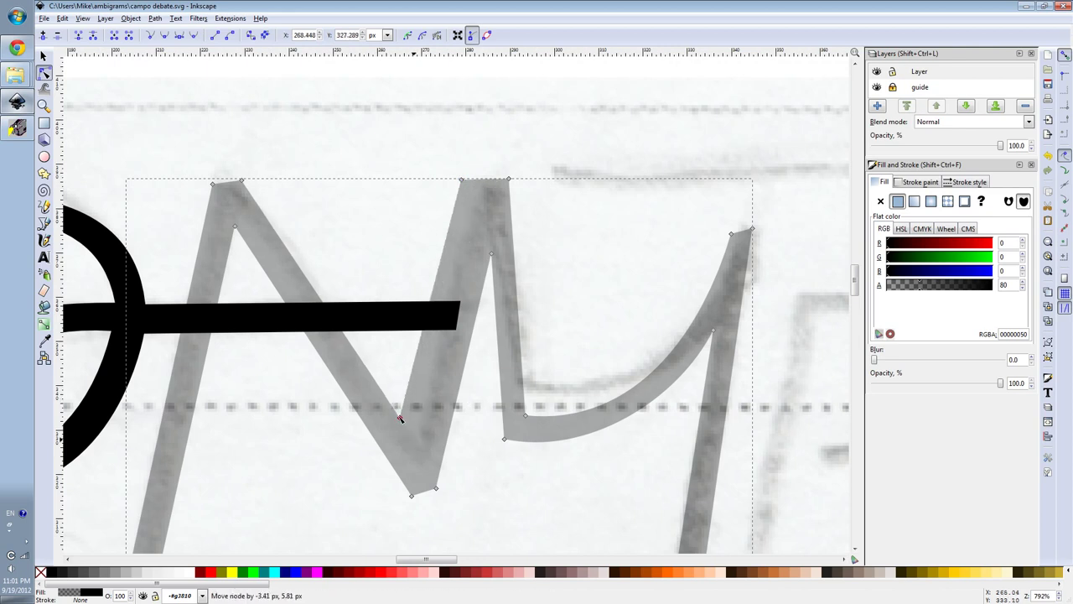
pyautogui.press('Escape')
pyautogui.scroll(-2, 771, 276)
pyautogui.scroll(-3, 539, 187)
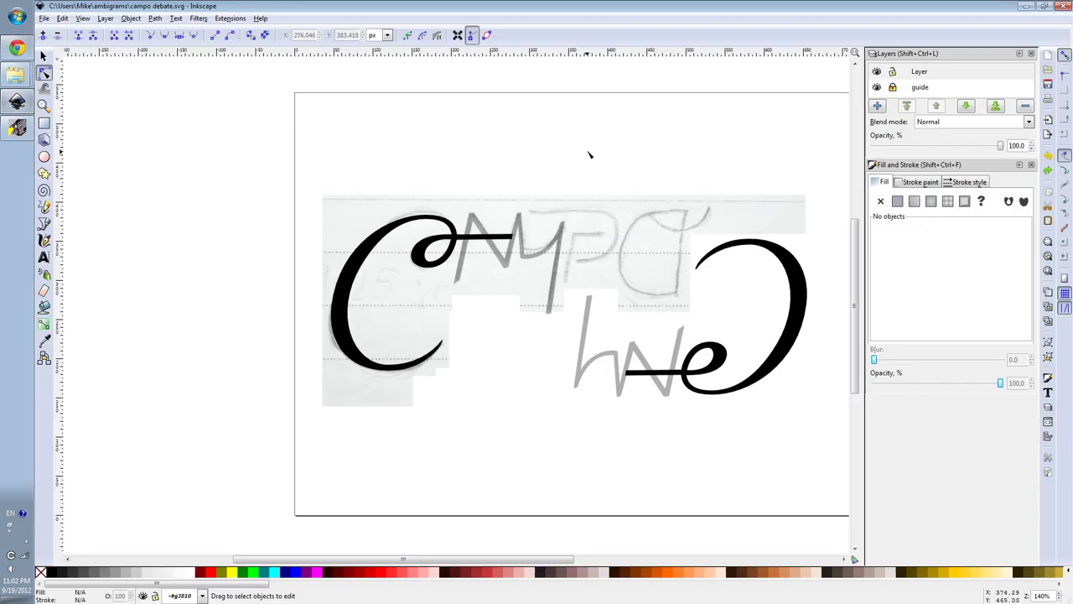
pyautogui.scroll(1, 583, 168)
# Step: Zoom in and select nodes on the M's right curve and left peak
pyautogui.scroll(3, 503, 394)
pyautogui.click(491, 405)
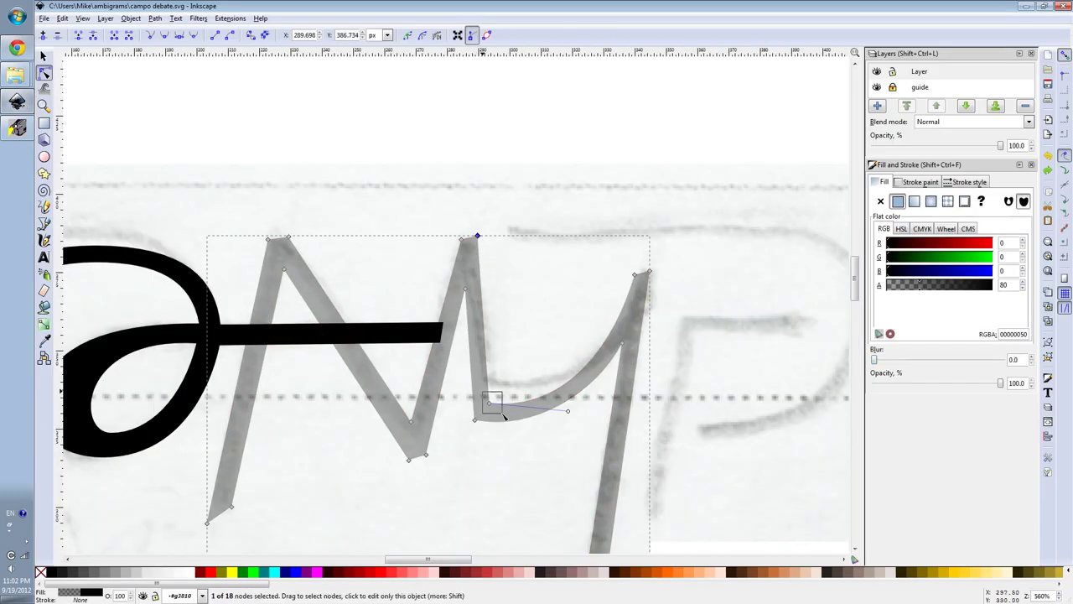
pyautogui.scroll(-5, 478, 240)
pyautogui.scroll(4, 618, 240)
pyautogui.scroll(1, 487, 352)
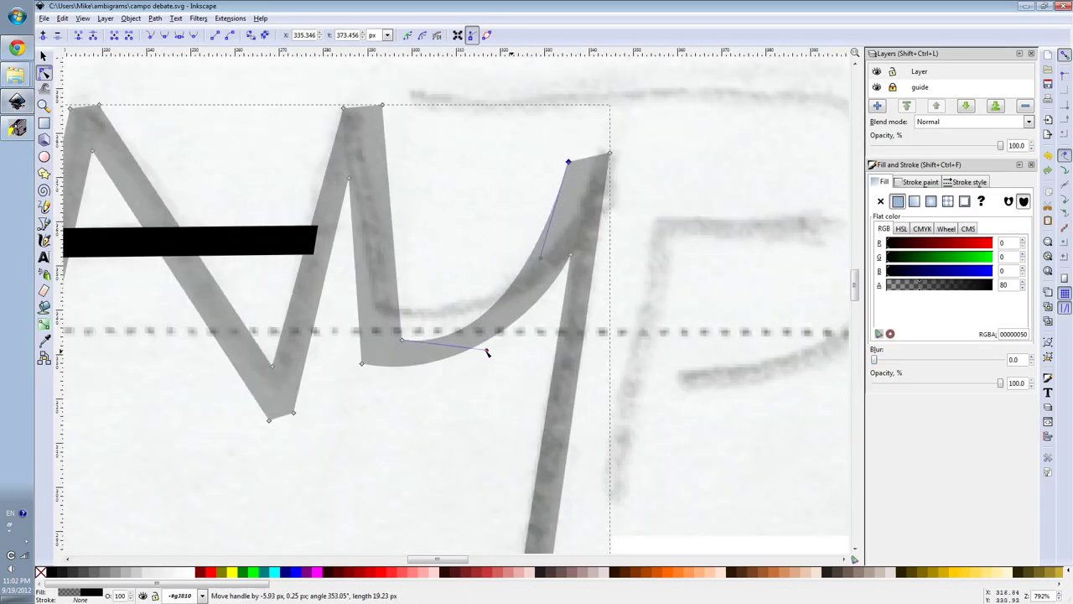
pyautogui.scroll(-1, 637, 279)
pyautogui.scroll(-2, 637, 279)
pyautogui.scroll(2, 635, 233)
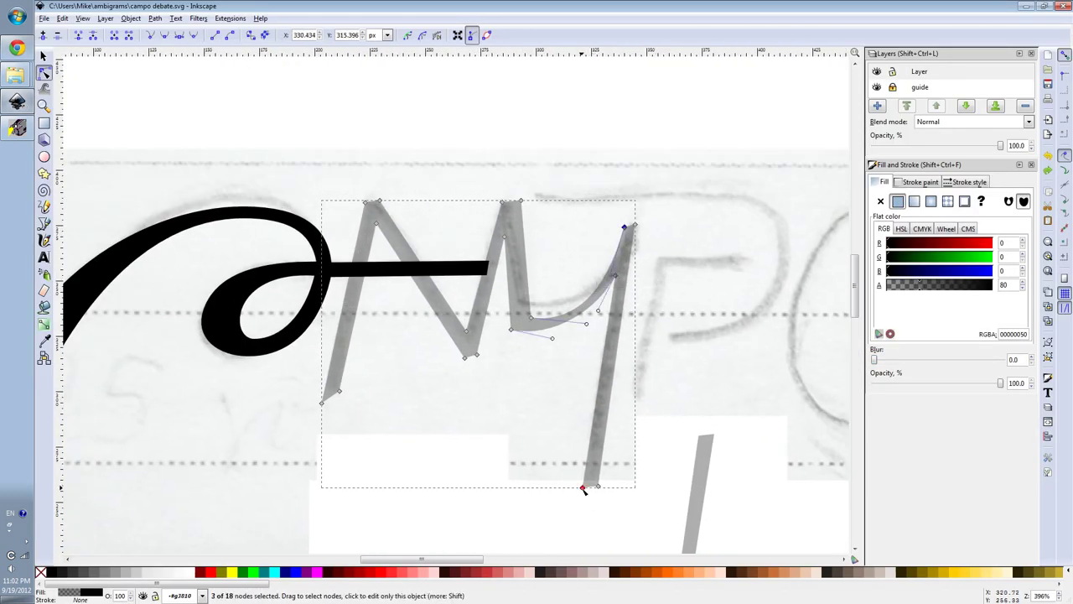
pyautogui.scroll(-2, 599, 490)
pyautogui.scroll(1, 492, 271)
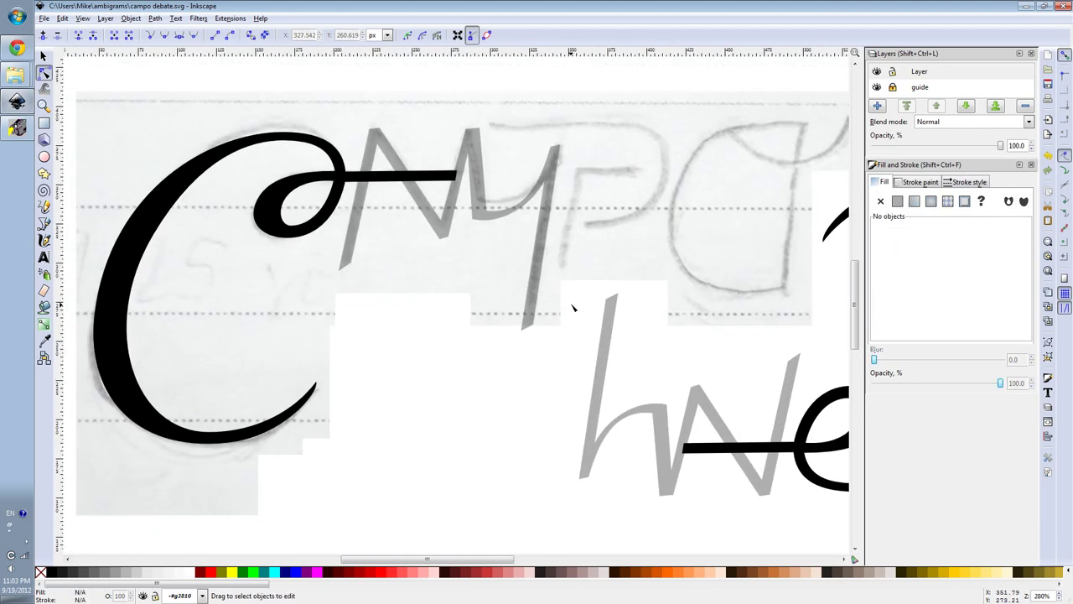
pyautogui.scroll(2, 564, 242)
pyautogui.click(565, 374)
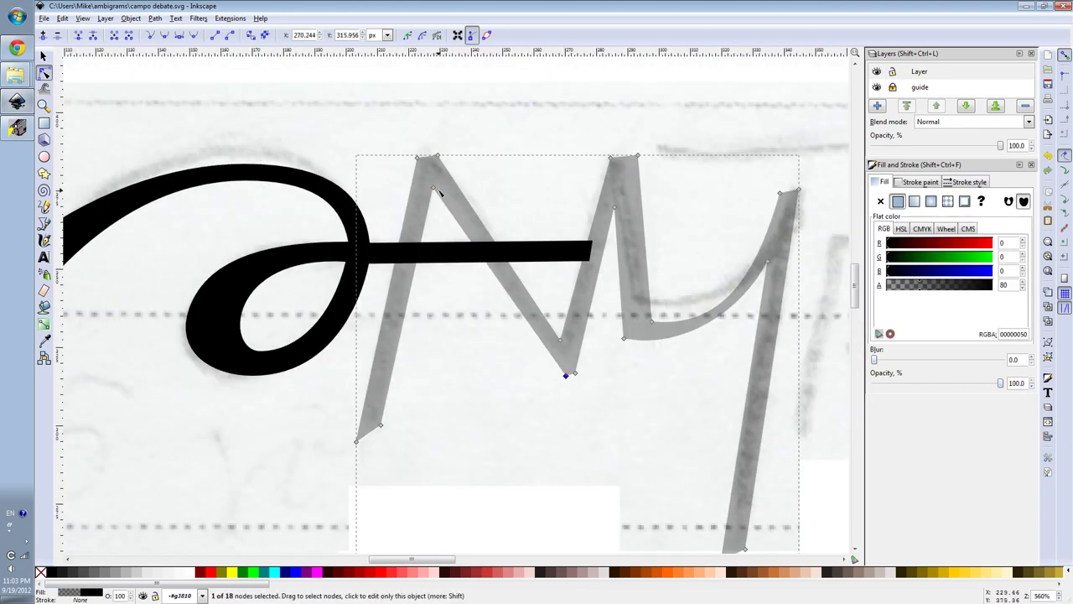
# Step: Deselect and zoom out to view the whole CAMPO design
pyautogui.press('Escape')
pyautogui.scroll(-3, 646, 232)
pyautogui.scroll(-2, 645, 231)
pyautogui.scroll(2, 587, 269)
pyautogui.scroll(-1, 532, 271)
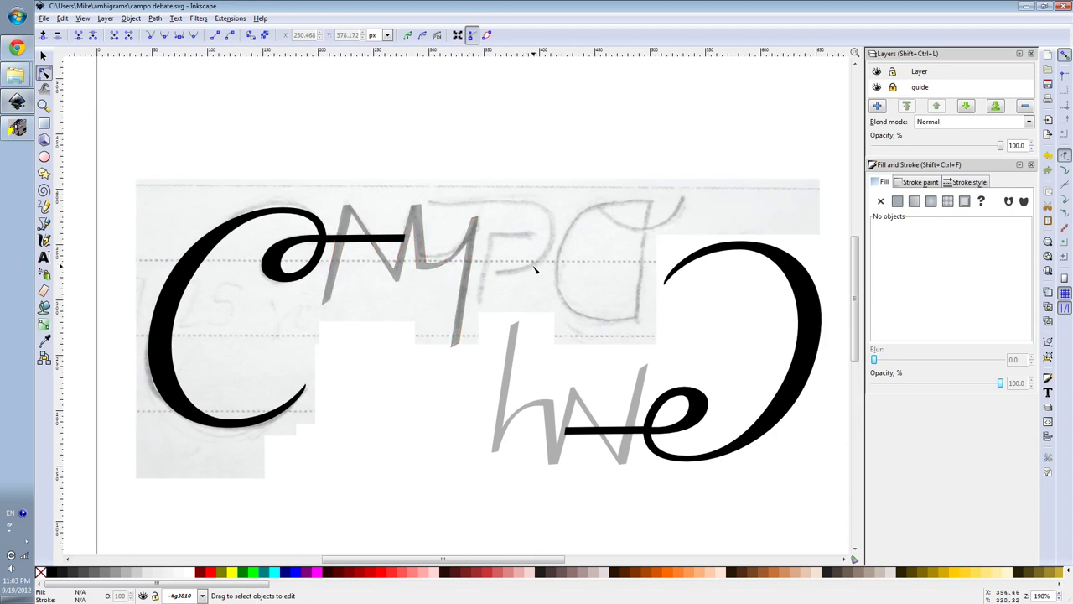
pyautogui.scroll(3, 532, 270)
# Step: Trace the P stroke with the Bezier pen and give it the same grey style as the M and Y
pyautogui.press('b')
pyautogui.click(362, 148)
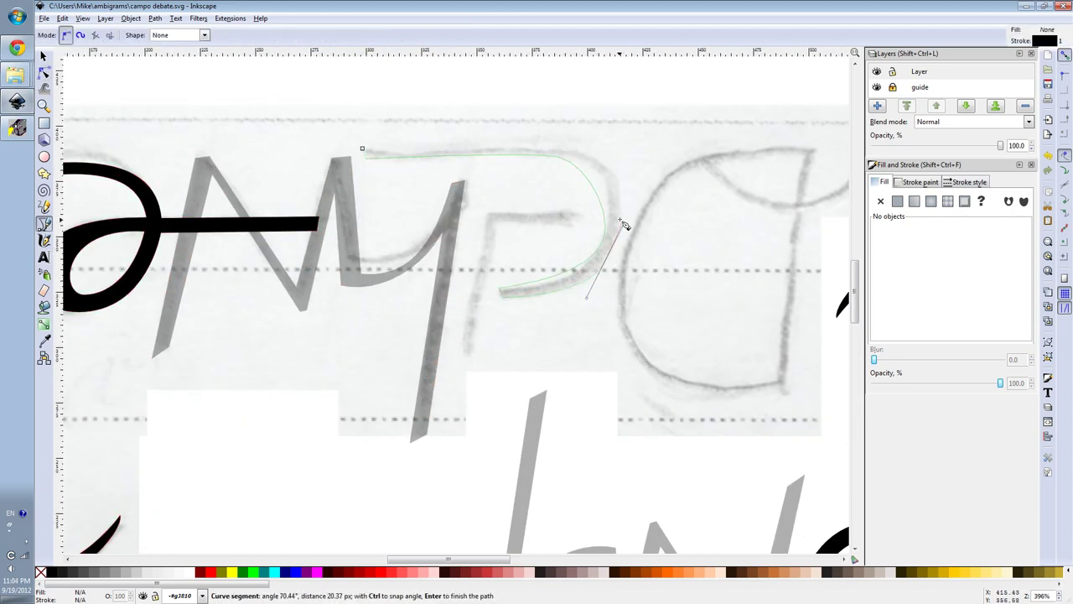
pyautogui.press('Return')
pyautogui.press('s')
pyautogui.hotkey('ctrl', 'a')
pyautogui.press('n')
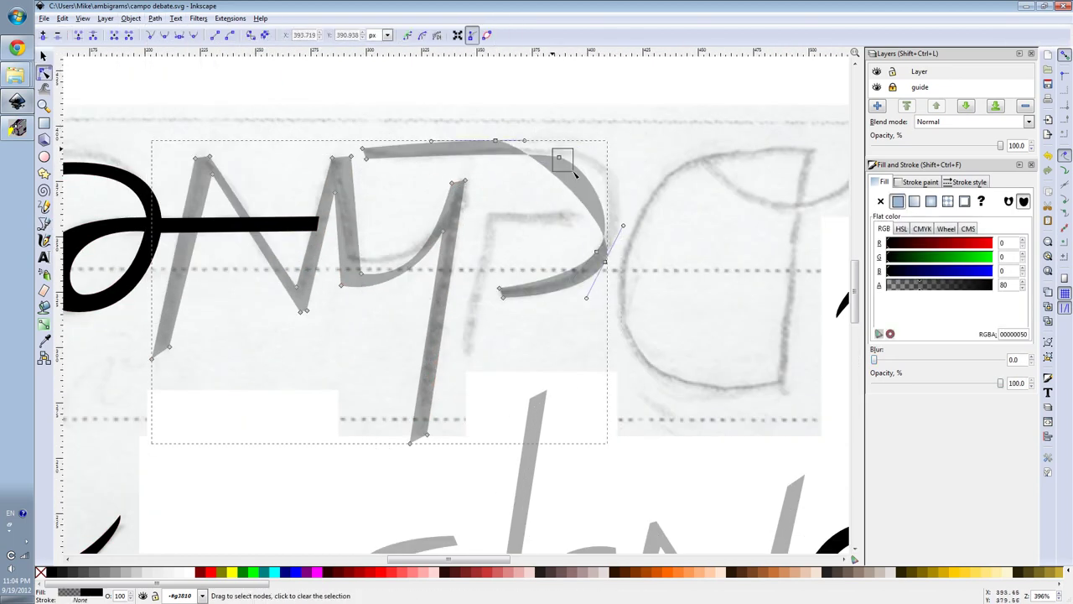
# Step: Bulge the P's bowl further right, reshape its inner curve and smooth the tail node
pyautogui.moveTo(607, 151); pyautogui.dragTo(619, 131)
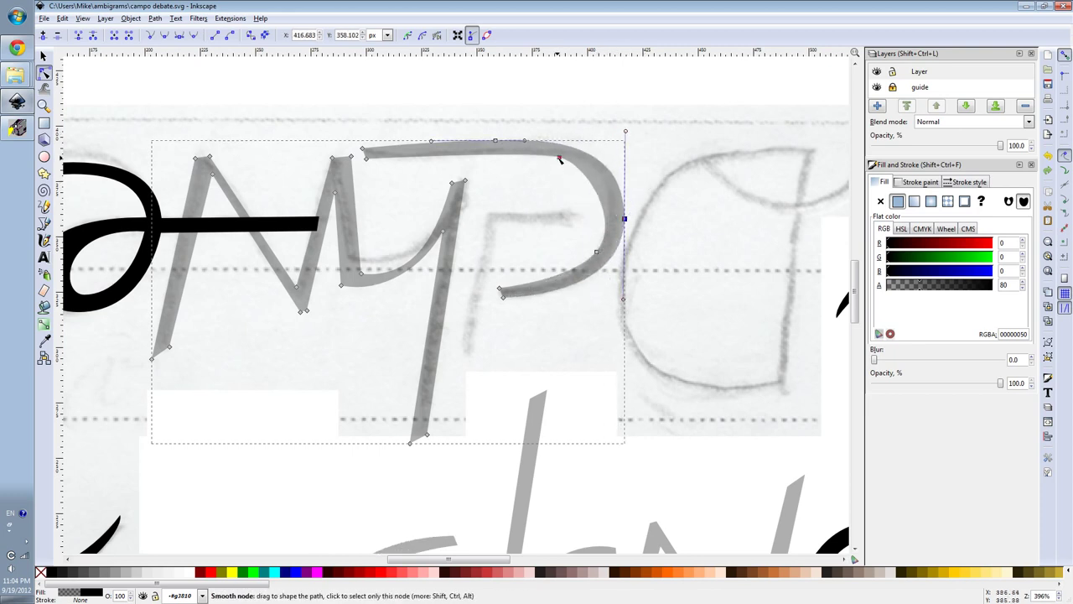
pyautogui.moveTo(560, 158); pyautogui.dragTo(547, 194)
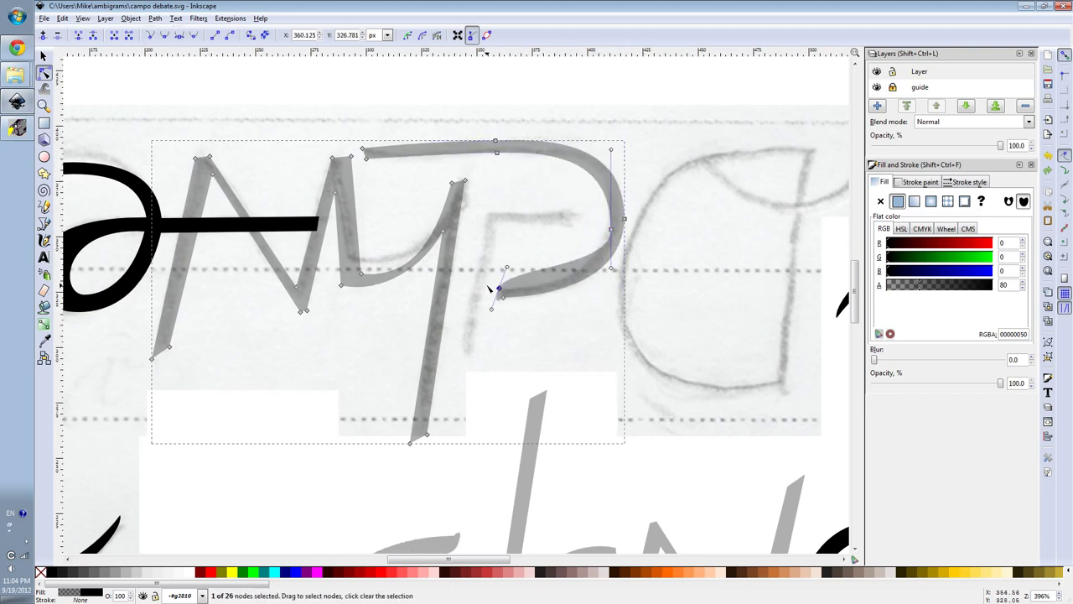
pyautogui.click(180, 36)
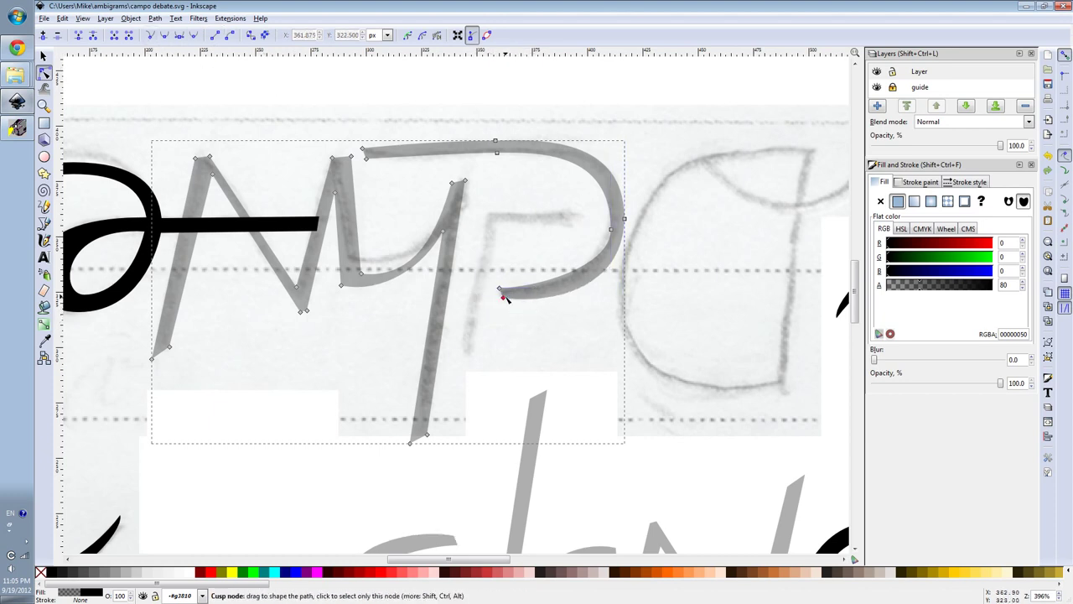
pyautogui.keyDown('ctrl'); pyautogui.scroll(-2, 610, 293); pyautogui.keyUp('ctrl')
pyautogui.keyDown('ctrl'); pyautogui.scroll(1, 616, 287); pyautogui.keyUp('ctrl')
pyautogui.keyDown('ctrl'); pyautogui.scroll(2, 615, 286); pyautogui.keyUp('ctrl')
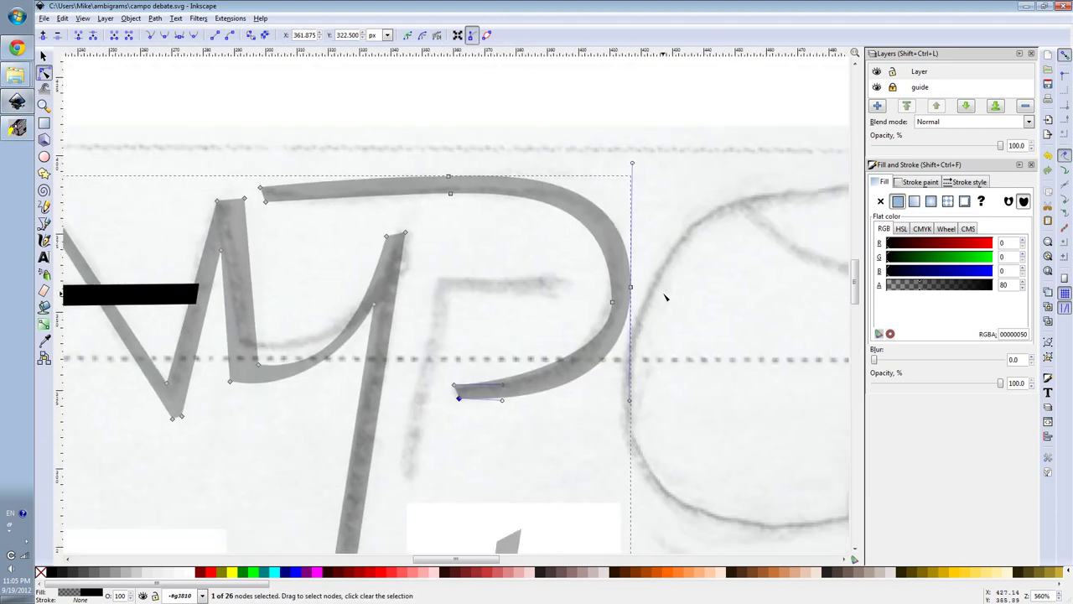
# Step: Nudge the P's tail node and move another P node to the right
pyautogui.moveTo(460, 397); pyautogui.dragTo(461, 398)
pyautogui.scroll(1, 460, 396)
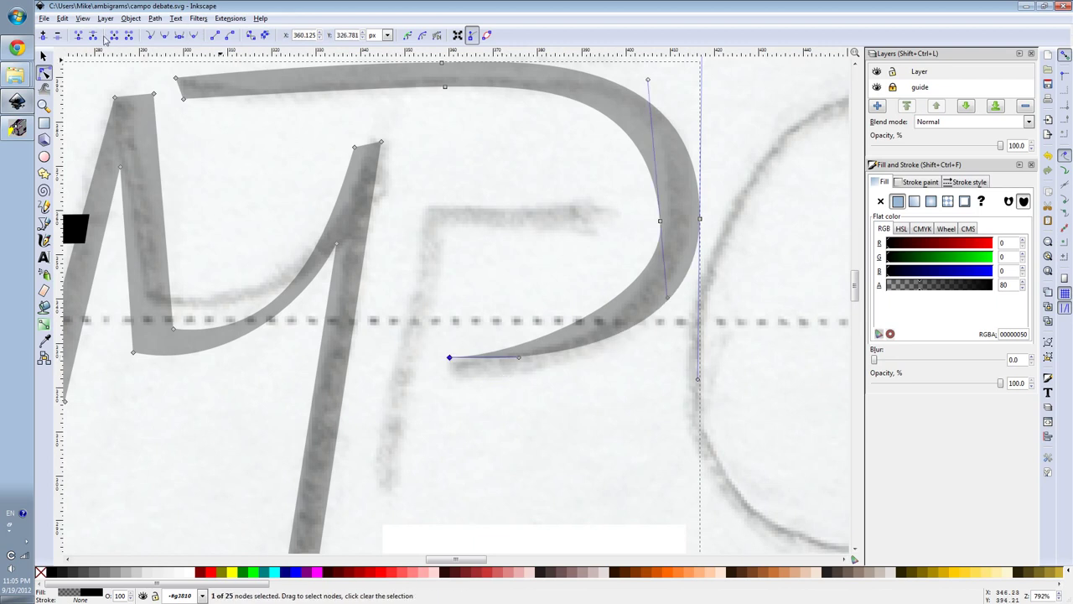
pyautogui.moveTo(451, 359); pyautogui.dragTo(511, 349)
pyautogui.scroll(-2, 464, 376)
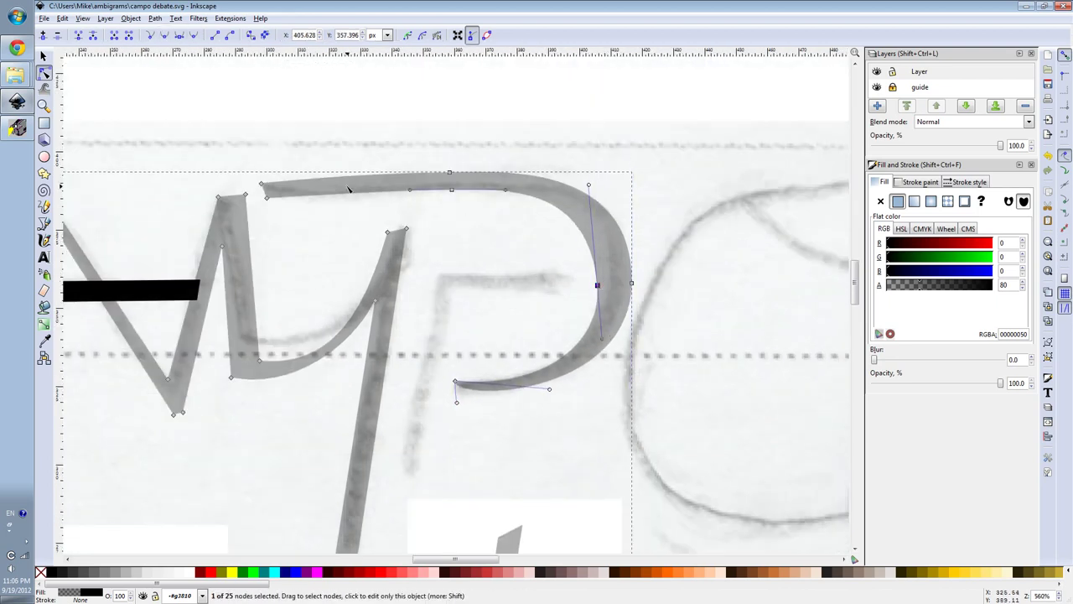
pyautogui.scroll(-3, 441, 181)
pyautogui.scroll(5, 441, 181)
pyautogui.scroll(-3, 441, 181)
pyautogui.scroll(3, 441, 181)
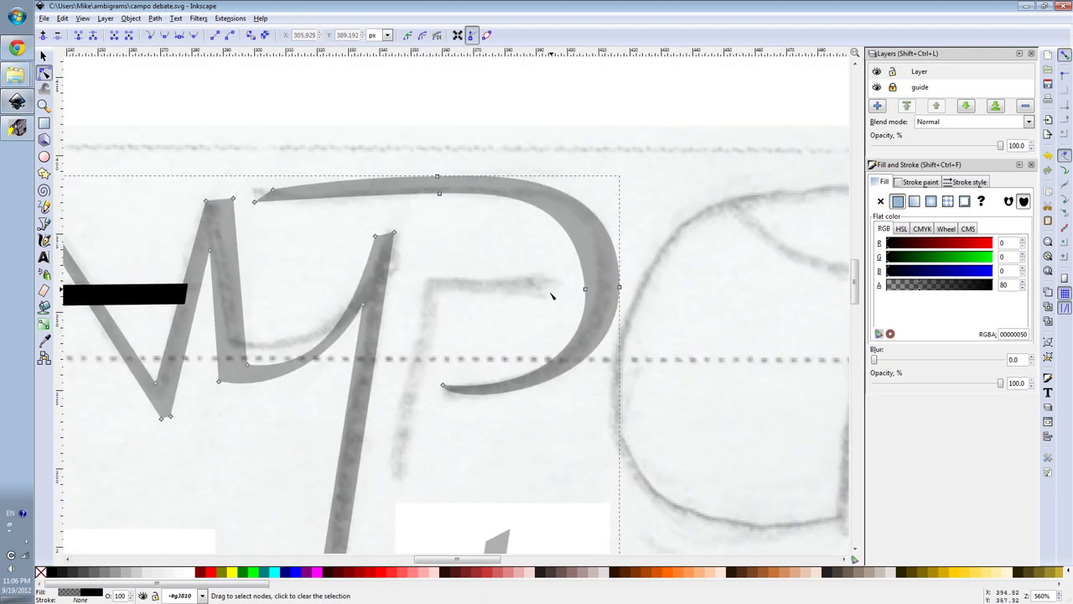
# Step: Nudge a node on the P's bowl slightly and review the P path
pyautogui.press('Escape')
pyautogui.scroll(-3, 400, 140)
pyautogui.scroll(3, 400, 140)
pyautogui.click(579, 338)
pyautogui.moveTo(581, 340); pyautogui.dragTo(581, 338)
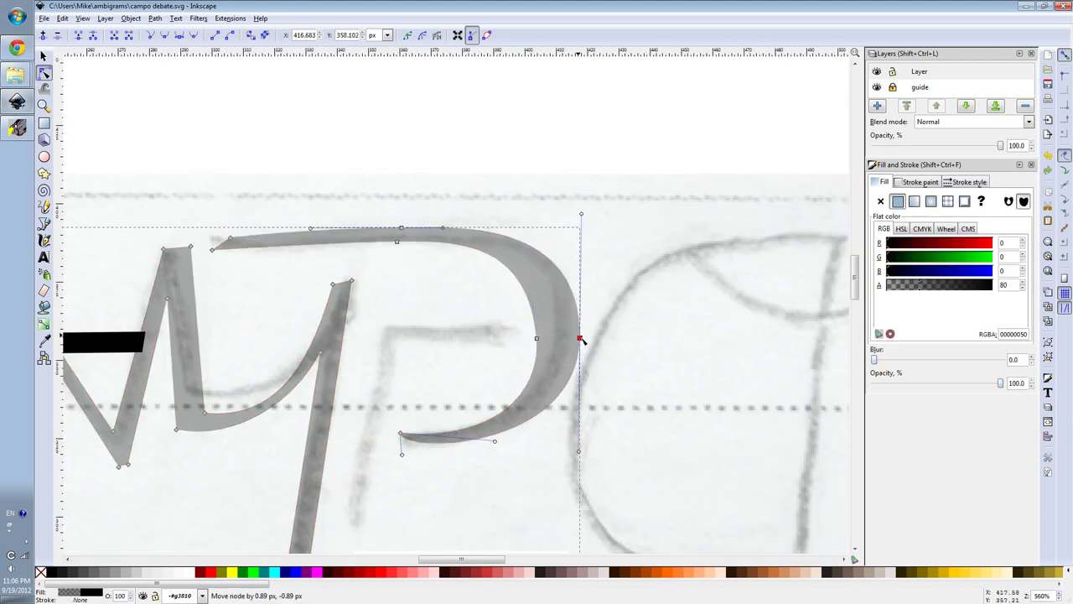
pyautogui.press('Escape')
pyautogui.scroll(-3, 603, 319)
pyautogui.scroll(3, 575, 240)
pyautogui.click(537, 336)
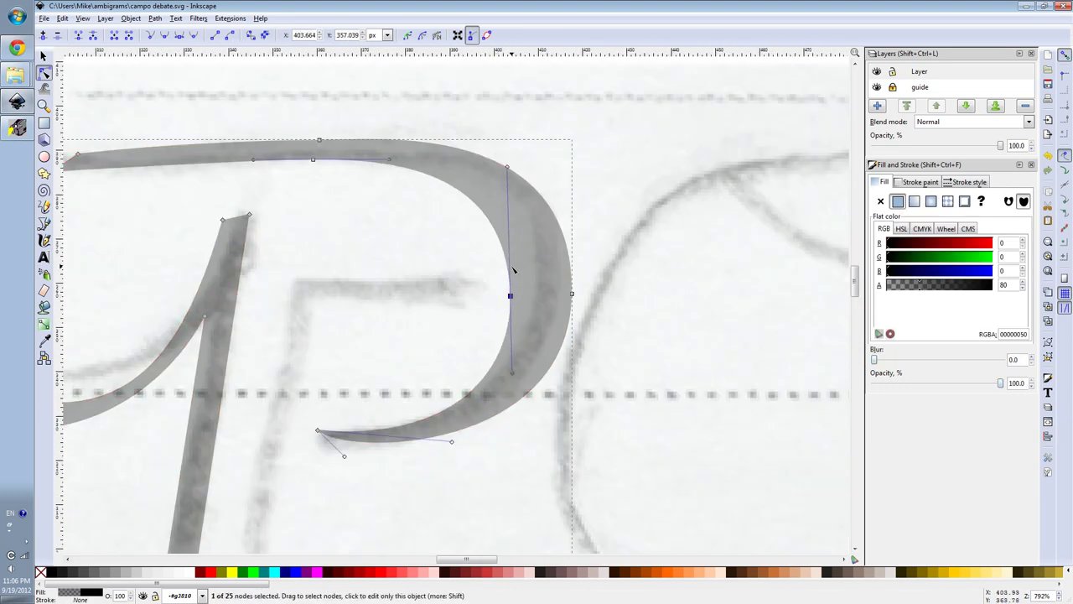
pyautogui.press('Escape')
pyautogui.scroll(-3, 677, 266)
pyautogui.scroll(1, 677, 265)
# Step: Draw the P's crossbar shape and union it into the M/Y/P path
pyautogui.press('b')
pyautogui.click(561, 235)
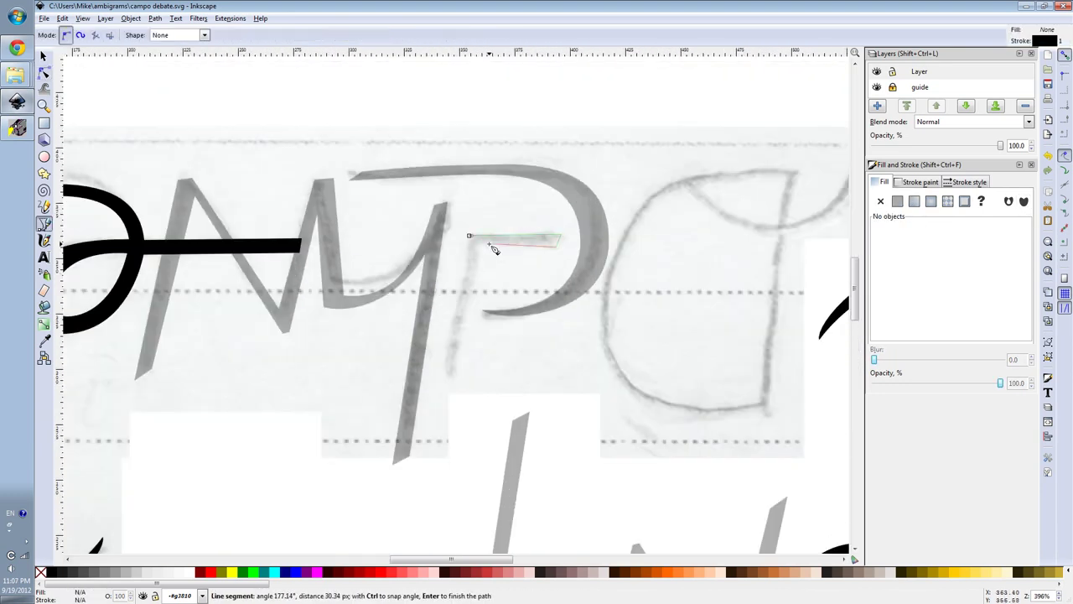
pyautogui.click(480, 246)
pyautogui.click(447, 378)
pyautogui.click(467, 234)
pyautogui.click(155, 18)
pyautogui.click(225, 77)
# Step: Reselect the combined M/Y/P path in node editing to review it
pyautogui.press('n')
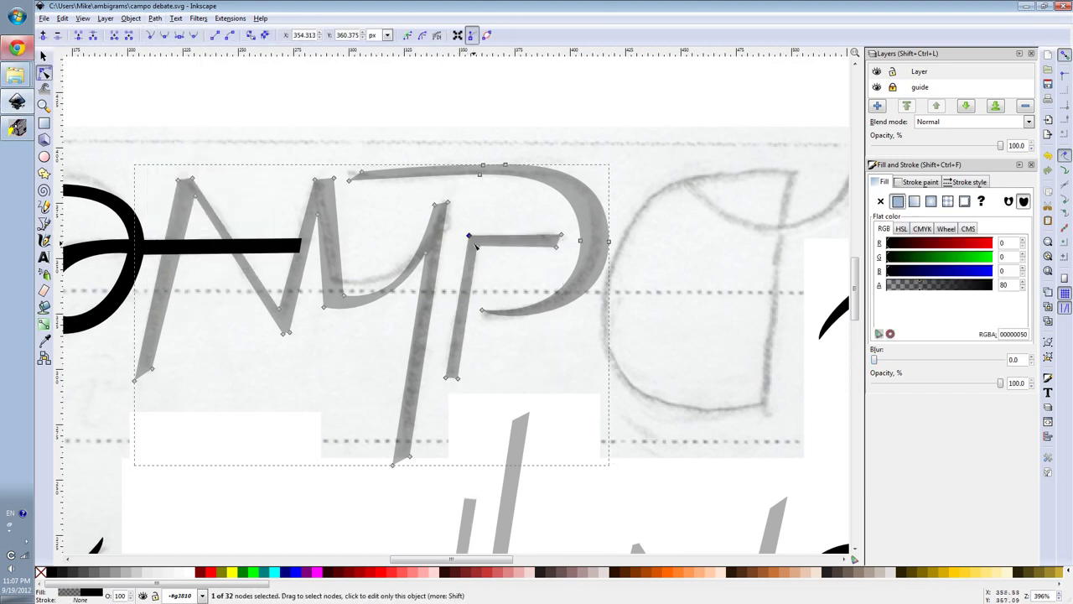
pyautogui.scroll(-2, 668, 170)
pyautogui.scroll(3, 677, 194)
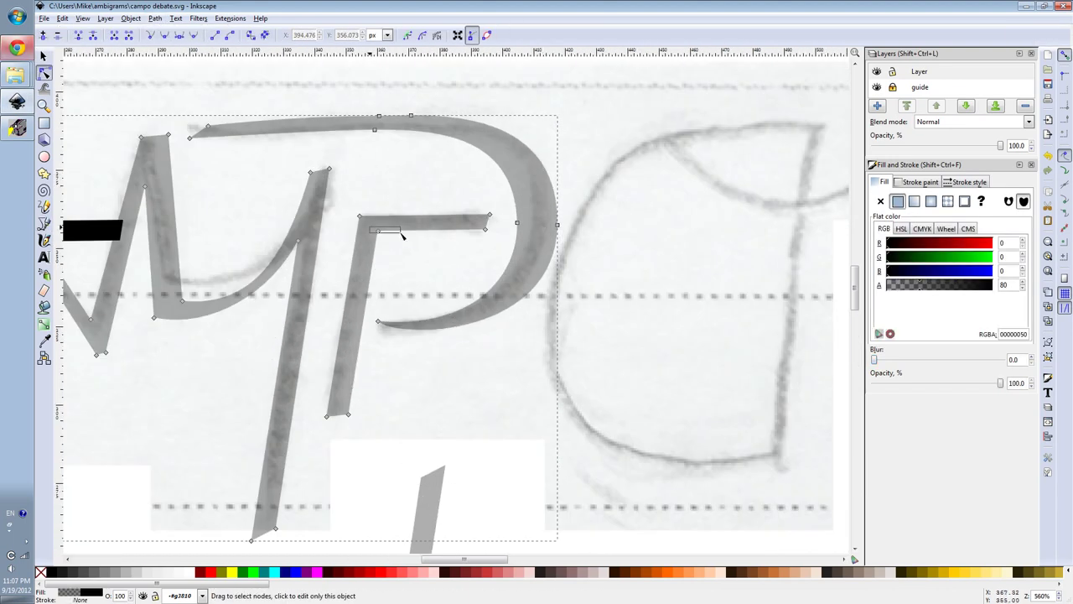
pyautogui.press('Escape')
pyautogui.scroll(-3, 629, 193)
pyautogui.scroll(1, 627, 269)
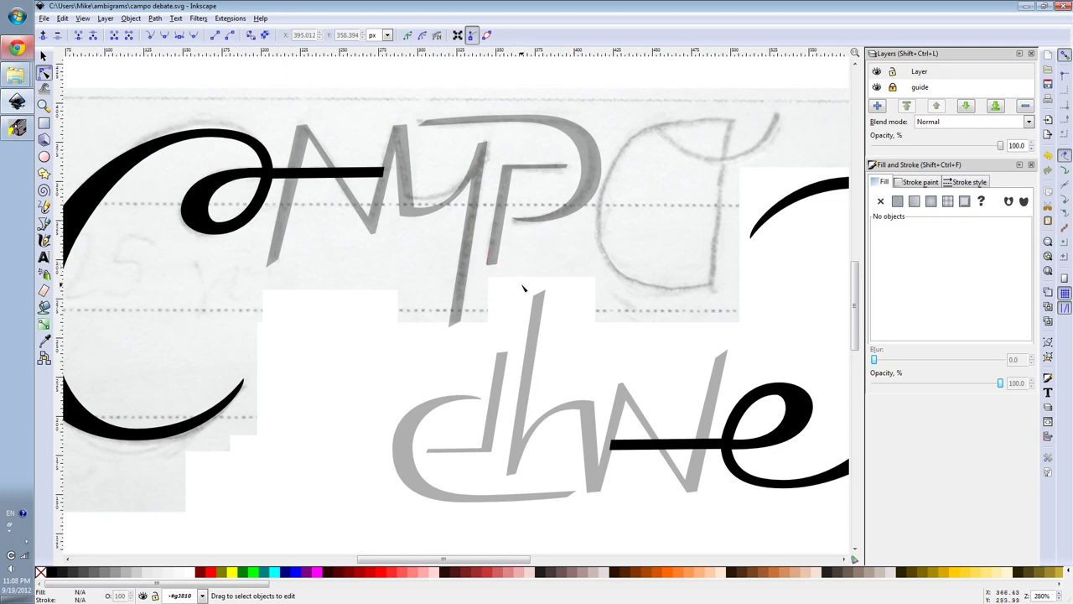
pyautogui.click(493, 255)
pyautogui.scroll(-1, 611, 246)
pyautogui.scroll(2, 557, 239)
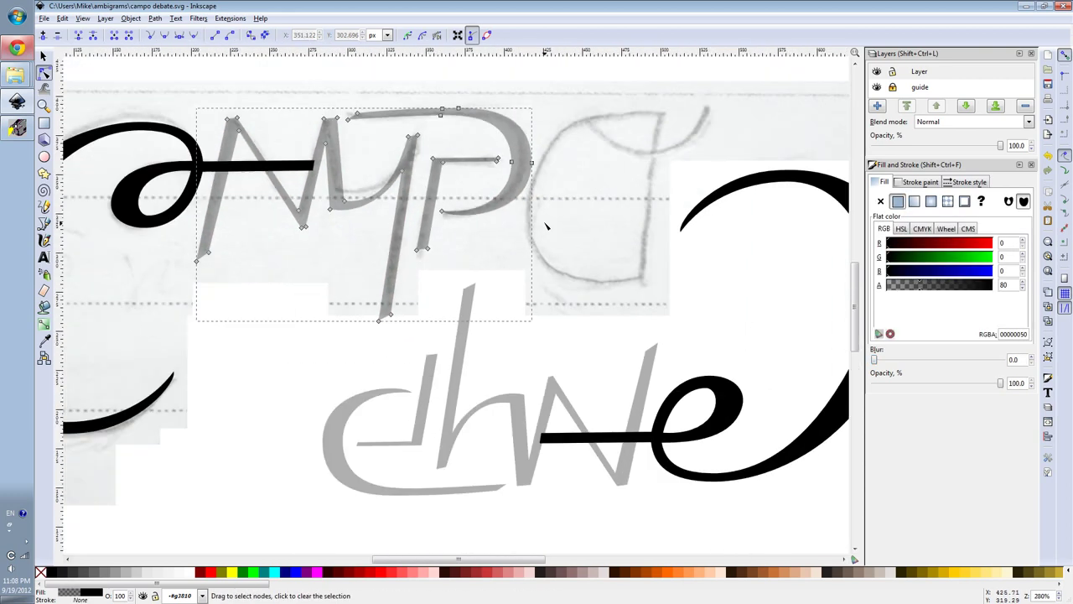
# Step: Trace the C over the sketch with the Bezier pen and paste the grey style onto it
pyautogui.press('b')
pyautogui.click(581, 174)
pyautogui.moveTo(550, 408); pyautogui.dragTo(375, 383)
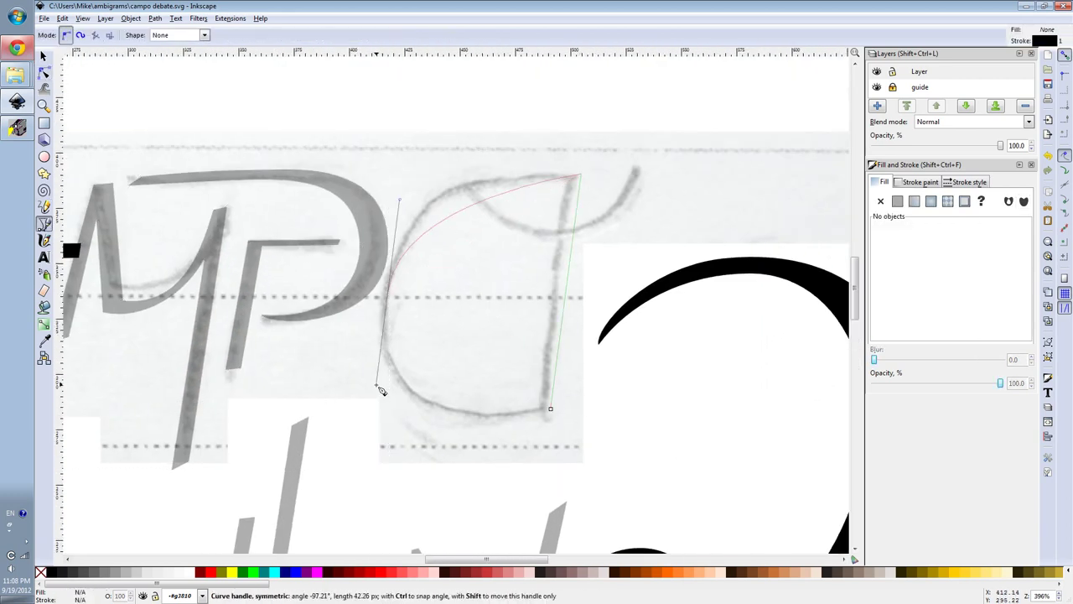
pyautogui.click(581, 174)
pyautogui.click(567, 189)
pyautogui.click(62, 17)
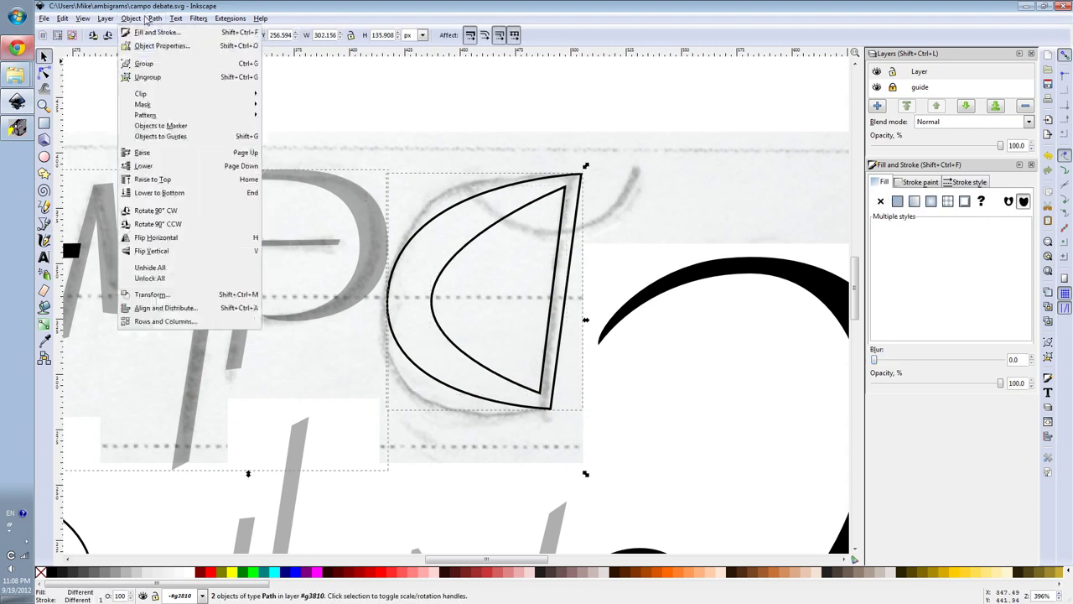
pyautogui.click(92, 156)
# Step: Make the C's right-hand segment straight and drag its curves so it also reads as a D
pyautogui.press('n')
pyautogui.click(216, 35)
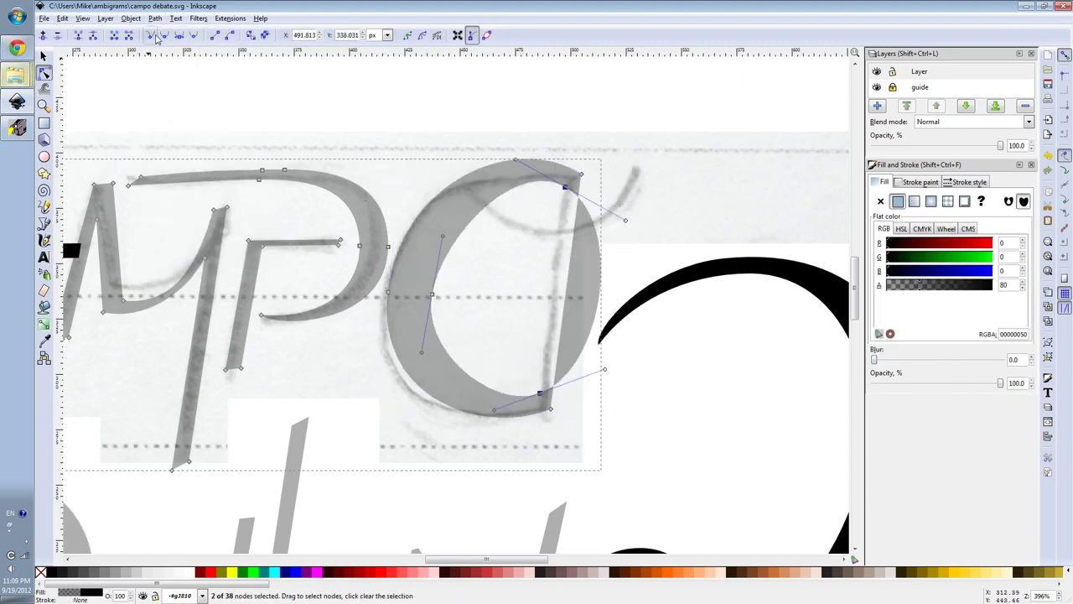
pyautogui.moveTo(516, 433)
pyautogui.mouseDown()
pyautogui.moveTo(475, 437)
pyautogui.moveTo(495, 434)
pyautogui.mouseUp()
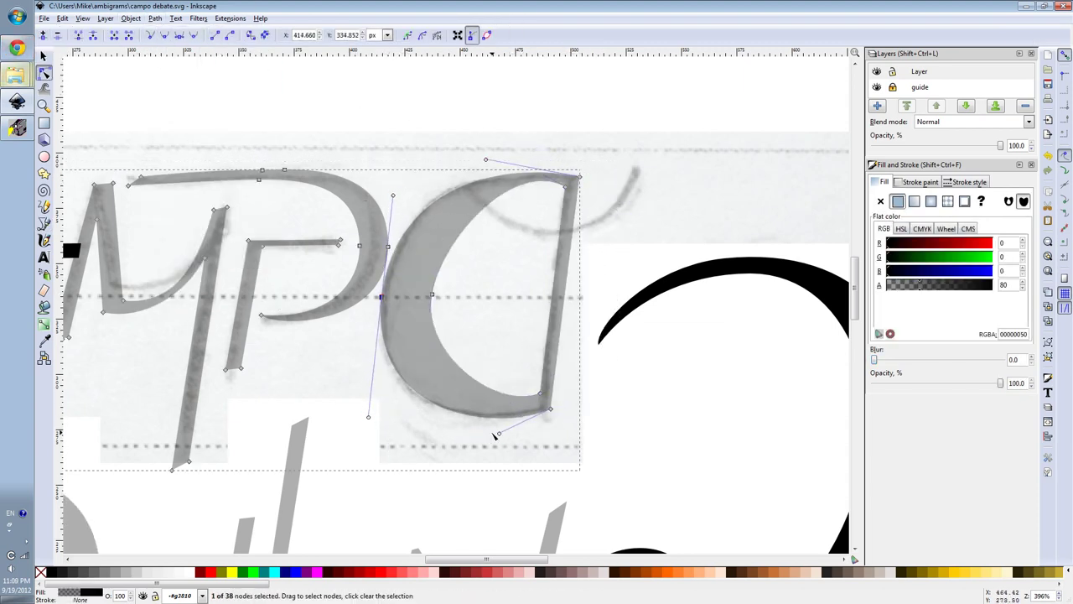
pyautogui.moveTo(485, 160)
pyautogui.mouseDown()
pyautogui.moveTo(517, 161)
pyautogui.moveTo(582, 249)
pyautogui.mouseUp()
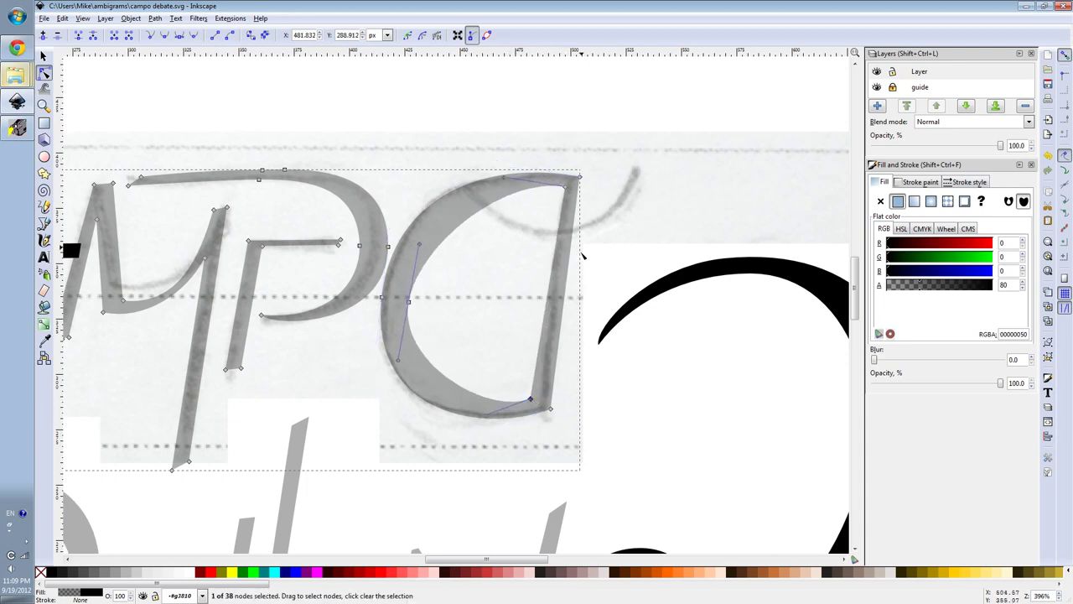
pyautogui.moveTo(354, 215); pyautogui.dragTo(395, 395)
pyautogui.keyDown('ctrl'); pyautogui.scroll(-3, 531, 313); pyautogui.keyUp('ctrl')
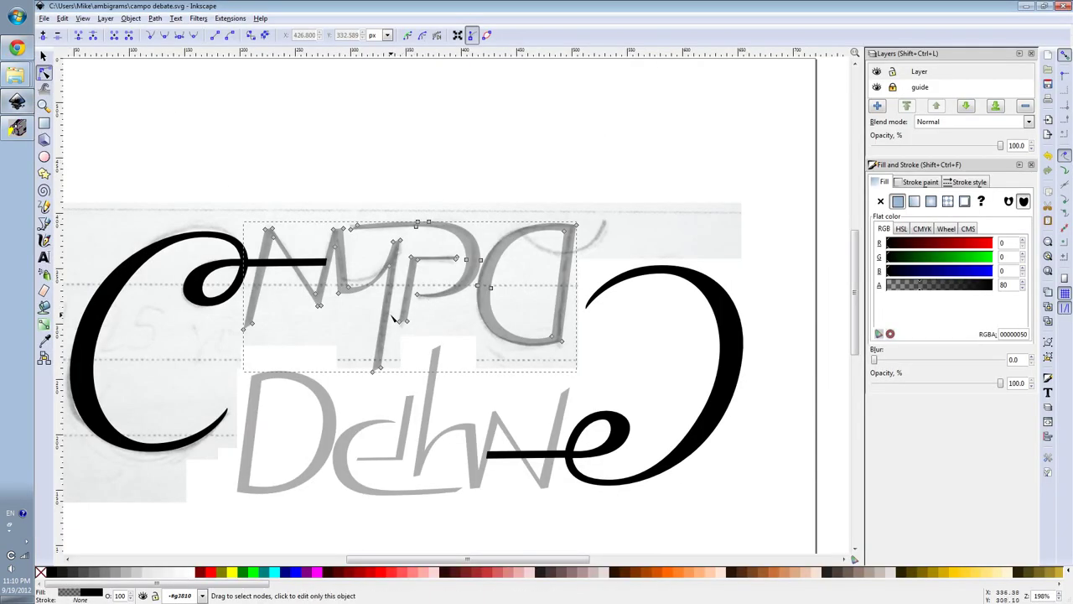
pyautogui.keyDown('ctrl'); pyautogui.scroll(3, 334, 284); pyautogui.keyUp('ctrl')
# Step: Check the M and Y junction, deselect, and compare against the browser lettering reference
pyautogui.click(344, 299)
pyautogui.click(501, 203)
pyautogui.keyDown('ctrl'); pyautogui.scroll(-1, 522, 307); pyautogui.keyUp('ctrl')
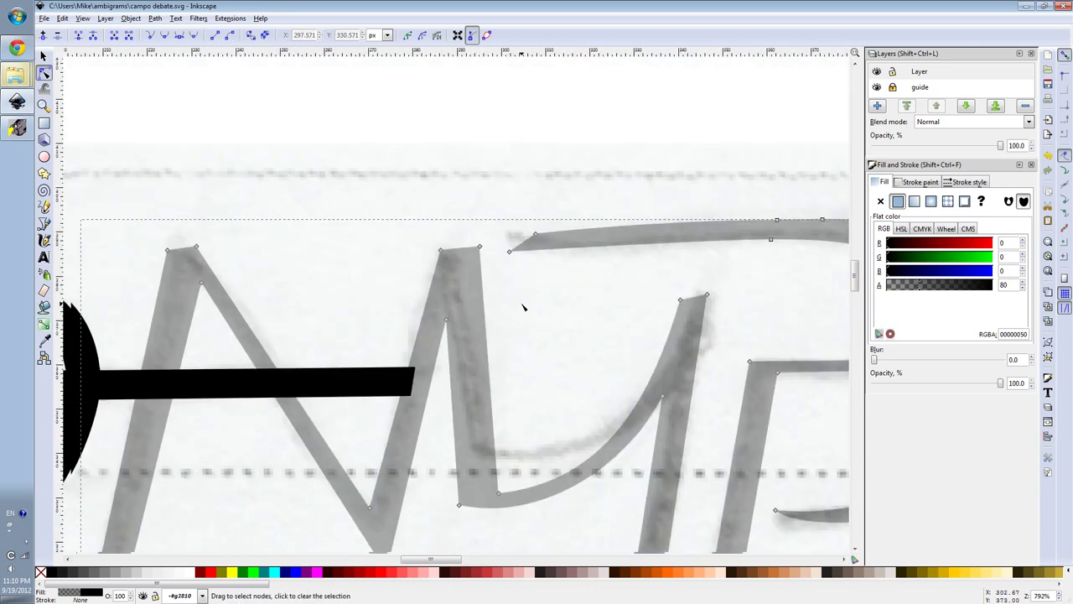
pyautogui.keyDown('ctrl'); pyautogui.scroll(-1, 524, 306); pyautogui.keyUp('ctrl')
pyautogui.keyDown('ctrl'); pyautogui.scroll(-1, 525, 306); pyautogui.keyUp('ctrl')
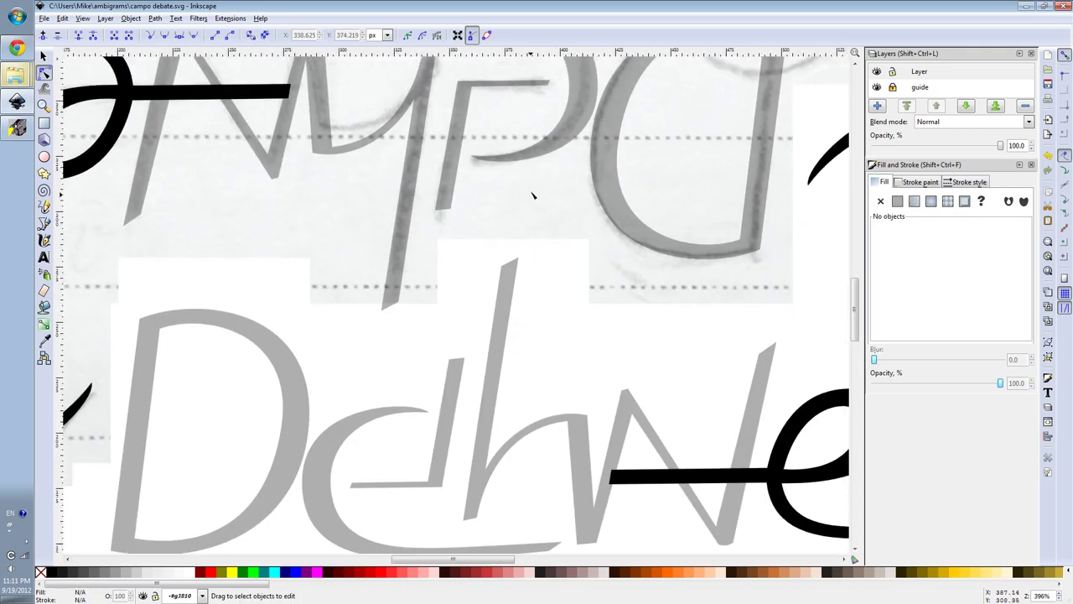
pyautogui.click(17, 47)
pyautogui.click(17, 101)
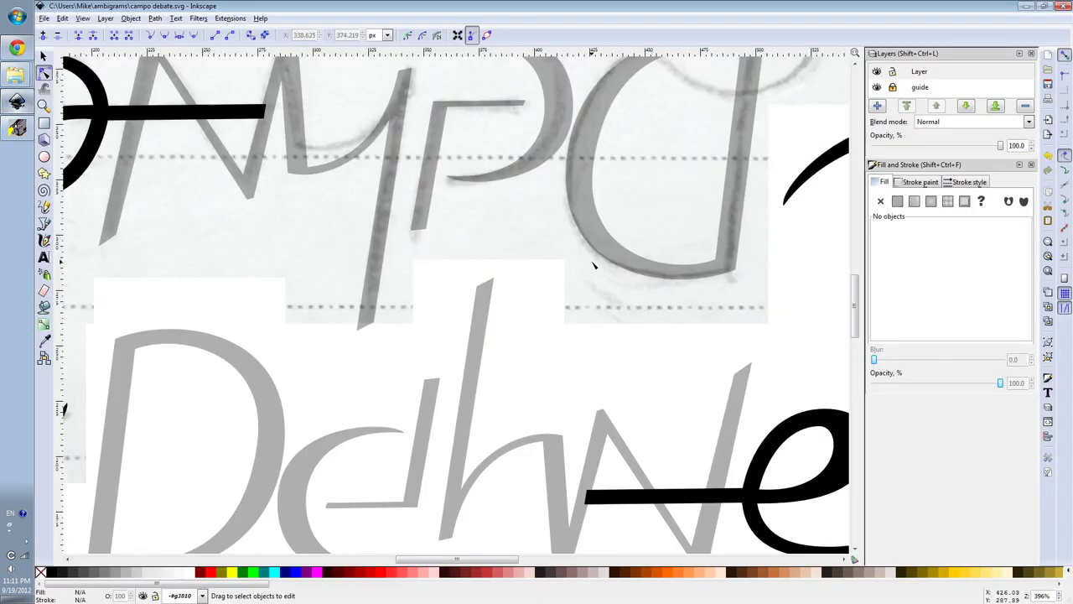
pyautogui.hotkey('alt', 'Tab')
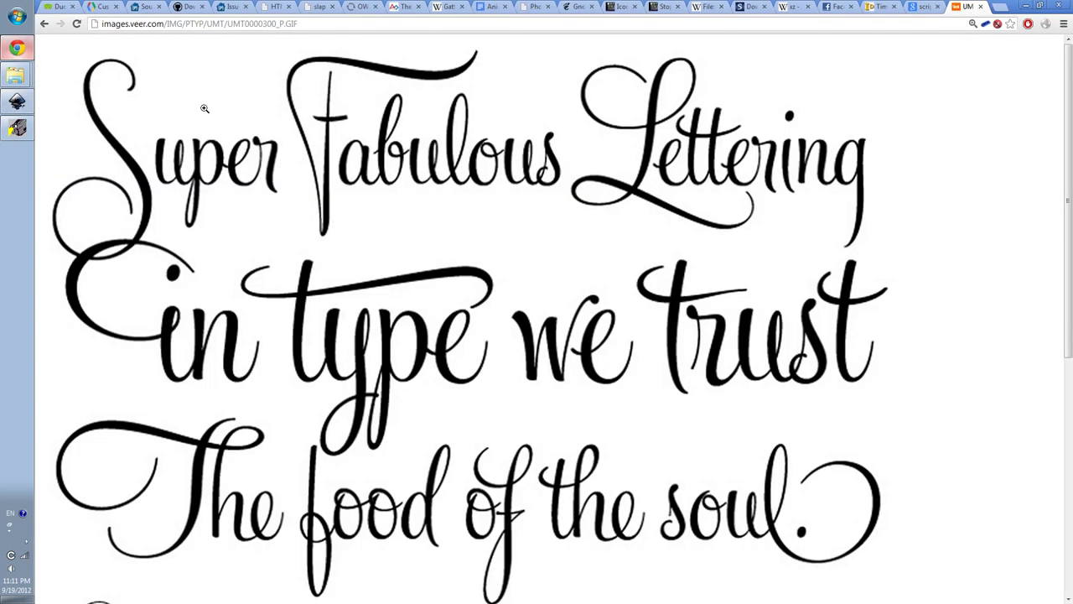
pyautogui.hotkey('alt', 'Tab')
# Step: Draw a curl stroke along the sketch and combine it into the letter path
pyautogui.keyDown('ctrl'); pyautogui.scroll(3, 526, 179); pyautogui.keyUp('ctrl')
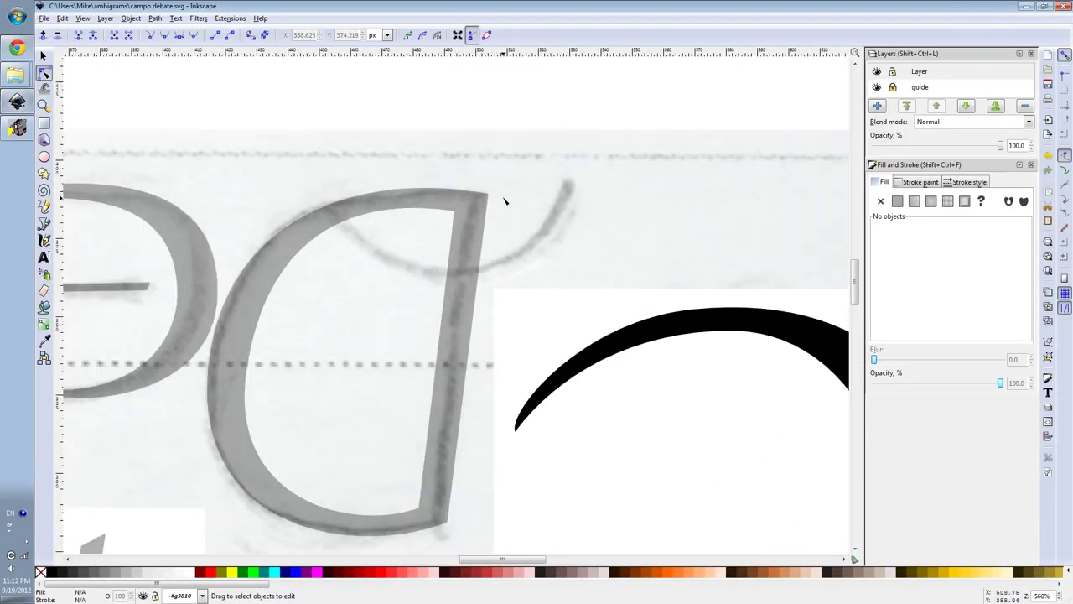
pyautogui.press('b')
pyautogui.click(330, 217)
pyautogui.moveTo(443, 266); pyautogui.dragTo(537, 279)
pyautogui.press('Return')
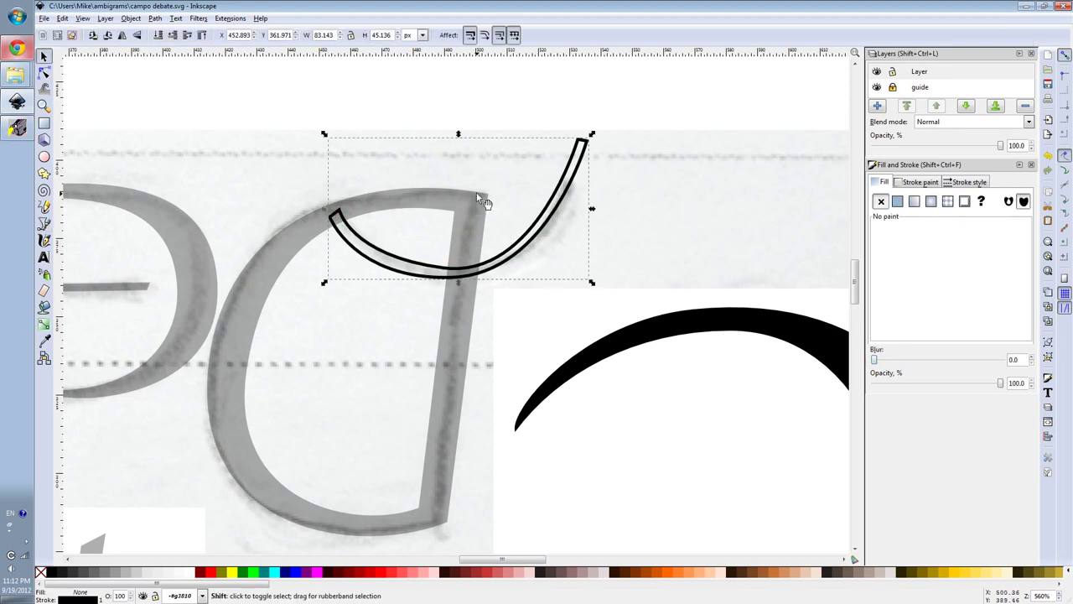
pyautogui.hotkey('ctrl', '+')
pyautogui.press('n')
# Step: Reshape the curl's and the P's inner counter curves
pyautogui.keyDown('ctrl'); pyautogui.scroll(1, 452, 241); pyautogui.keyUp('ctrl')
pyautogui.click(453, 241)
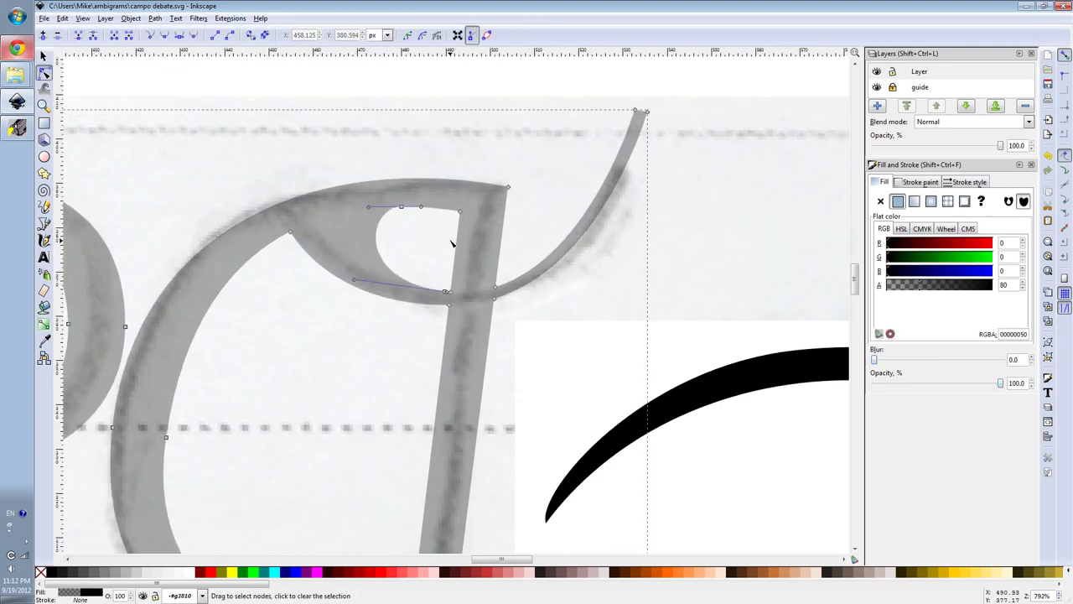
pyautogui.click(401, 206)
pyautogui.moveTo(293, 216); pyautogui.dragTo(351, 212)
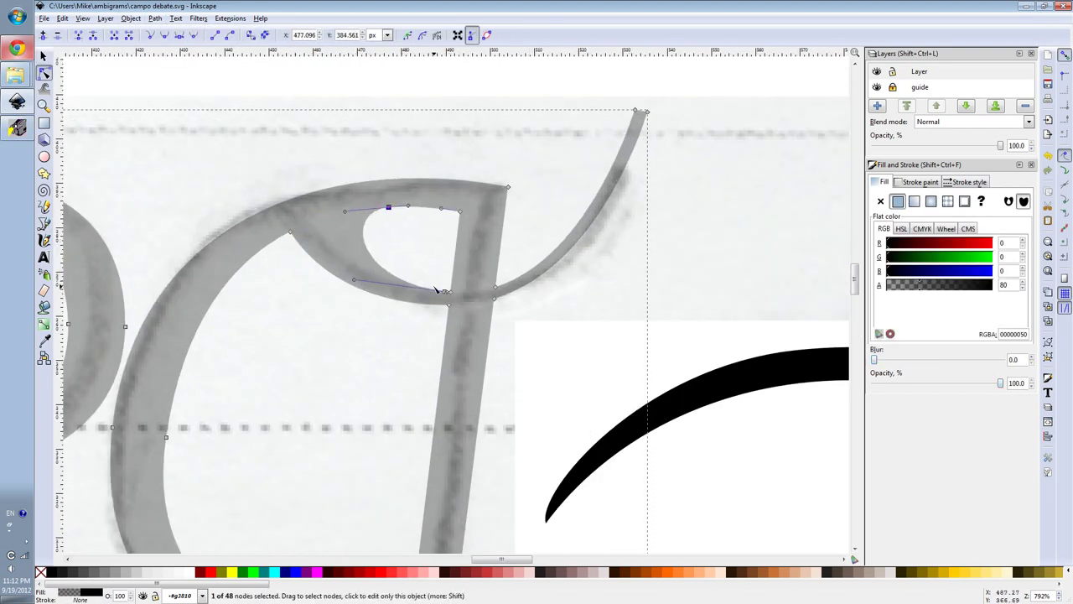
pyautogui.moveTo(381, 299); pyautogui.dragTo(412, 296)
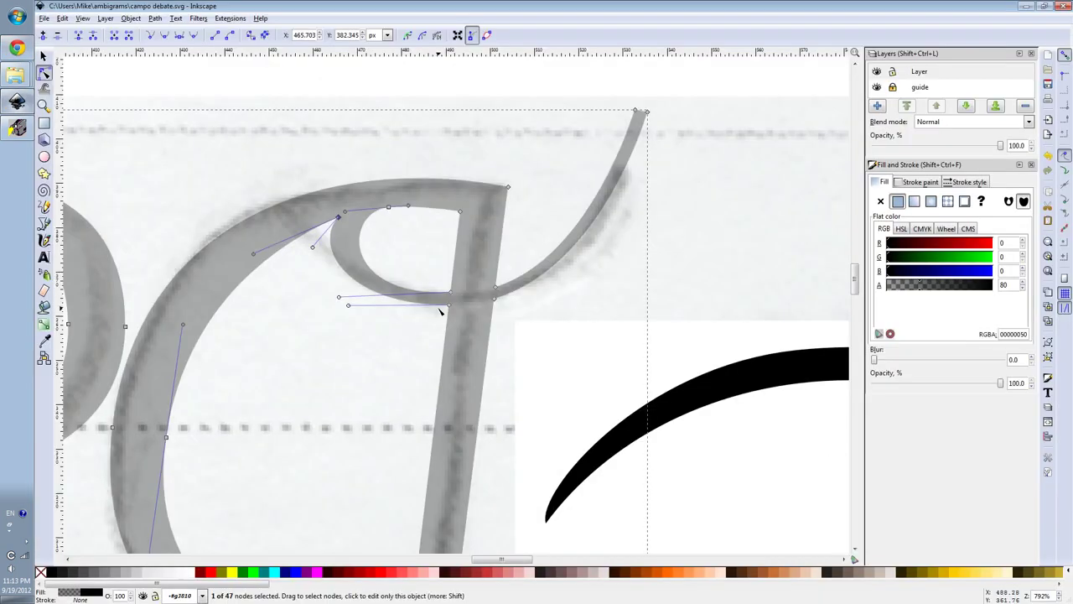
pyautogui.keyDown('ctrl'); pyautogui.scroll(-3, 501, 216); pyautogui.keyUp('ctrl')
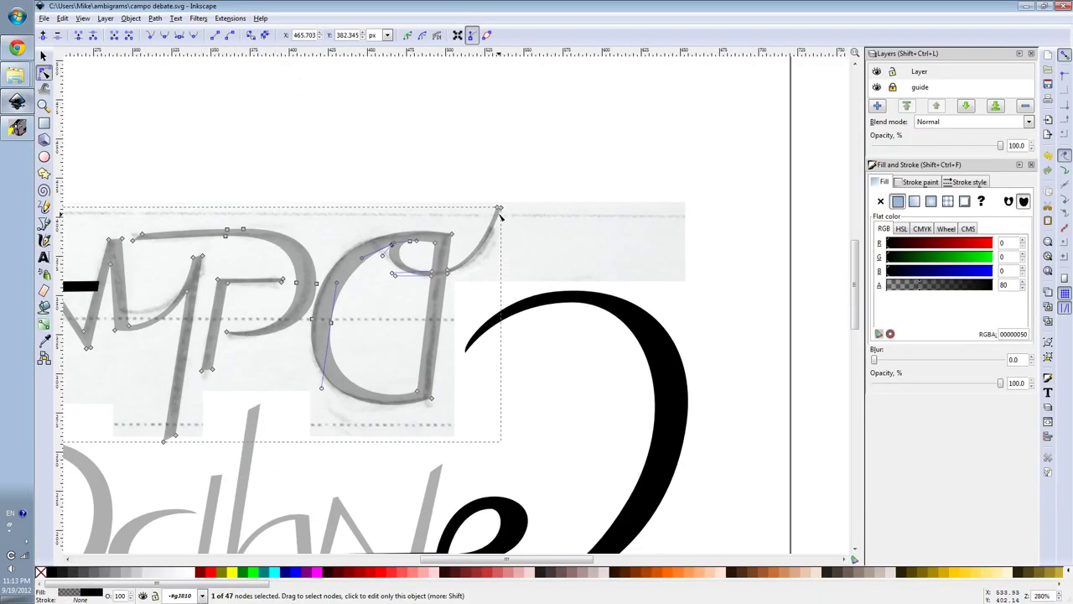
pyautogui.keyDown('ctrl'); pyautogui.scroll(-5, 508, 248); pyautogui.keyUp('ctrl')
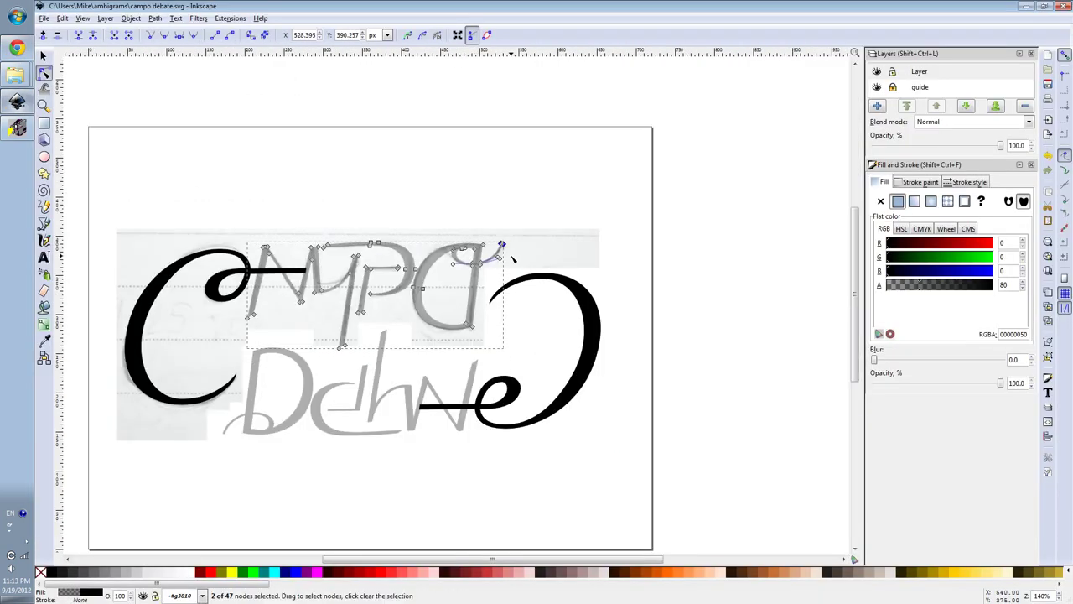
pyautogui.keyDown('ctrl'); pyautogui.scroll(8, 347, 299); pyautogui.keyUp('ctrl')
# Step: Match the P's inner curve and rising tail sweep to the sketch
pyautogui.click(357, 303)
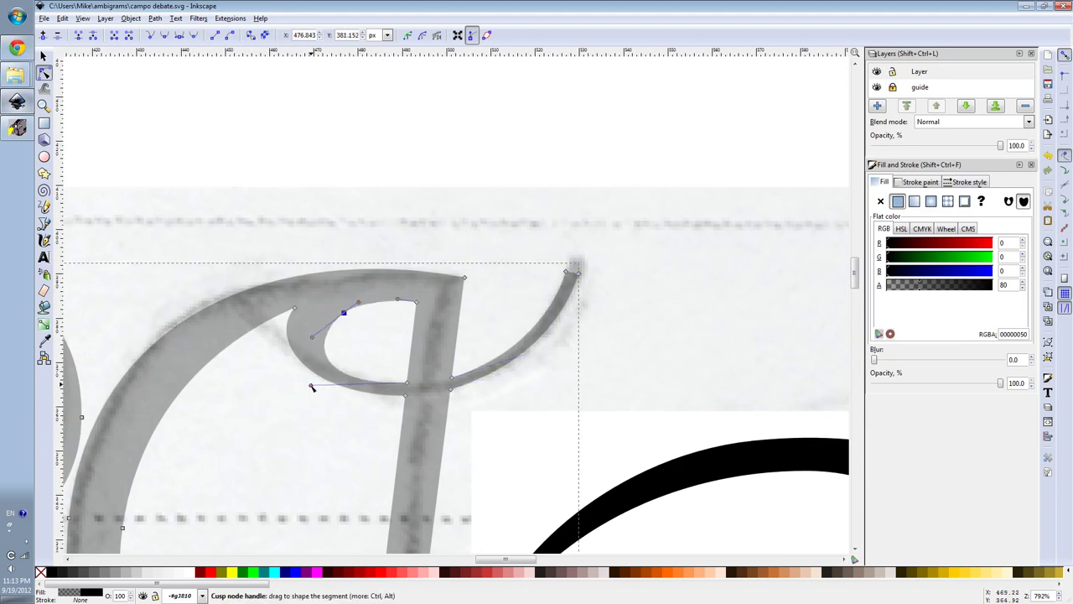
pyautogui.keyDown('ctrl'); pyautogui.scroll(-2, 520, 360); pyautogui.keyUp('ctrl')
pyautogui.keyDown('ctrl'); pyautogui.scroll(-4, 585, 297); pyautogui.keyUp('ctrl')
pyautogui.keyDown('ctrl'); pyautogui.scroll(6, 425, 236); pyautogui.keyUp('ctrl')
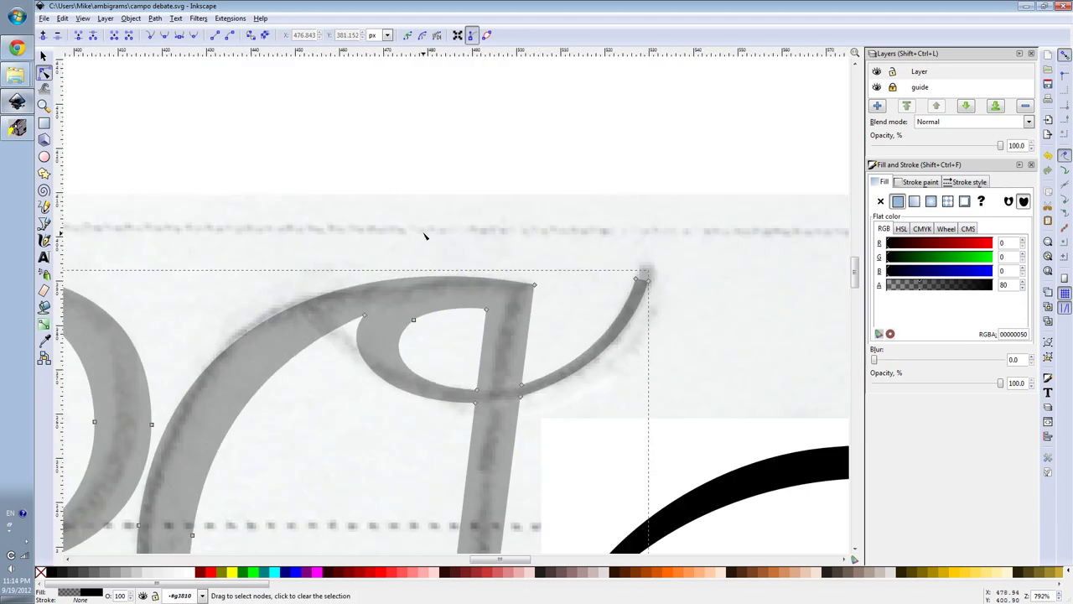
pyautogui.moveTo(364, 315); pyautogui.dragTo(397, 308)
pyautogui.moveTo(521, 386); pyautogui.dragTo(522, 372)
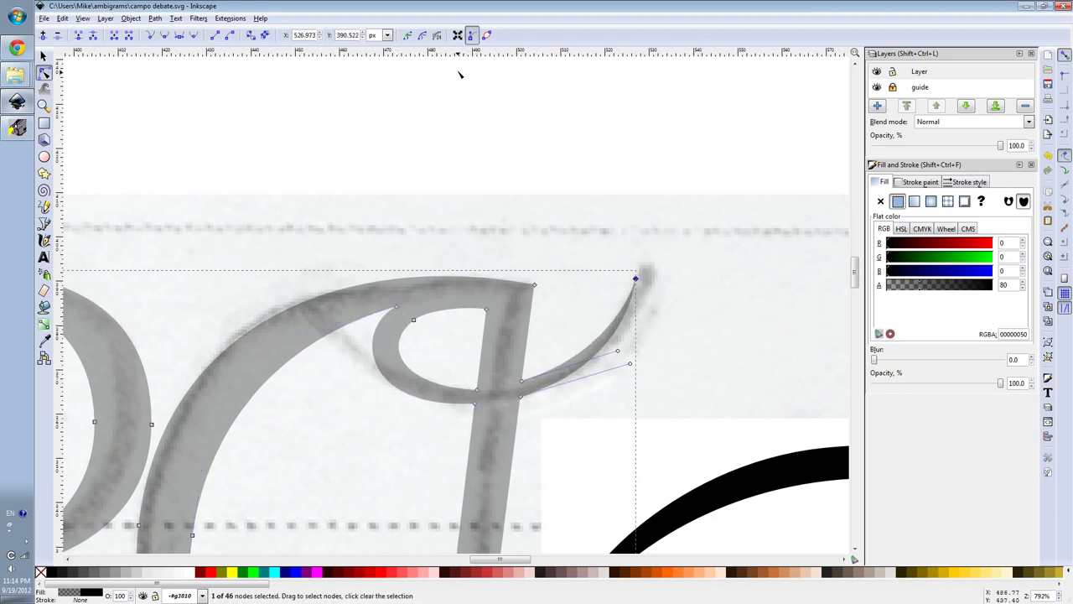
pyautogui.moveTo(619, 331); pyautogui.dragTo(625, 324)
pyautogui.moveTo(623, 369); pyautogui.dragTo(647, 271)
pyautogui.keyDown('ctrl'); pyautogui.scroll(-4, 663, 205); pyautogui.keyUp('ctrl')
pyautogui.press('Escape')
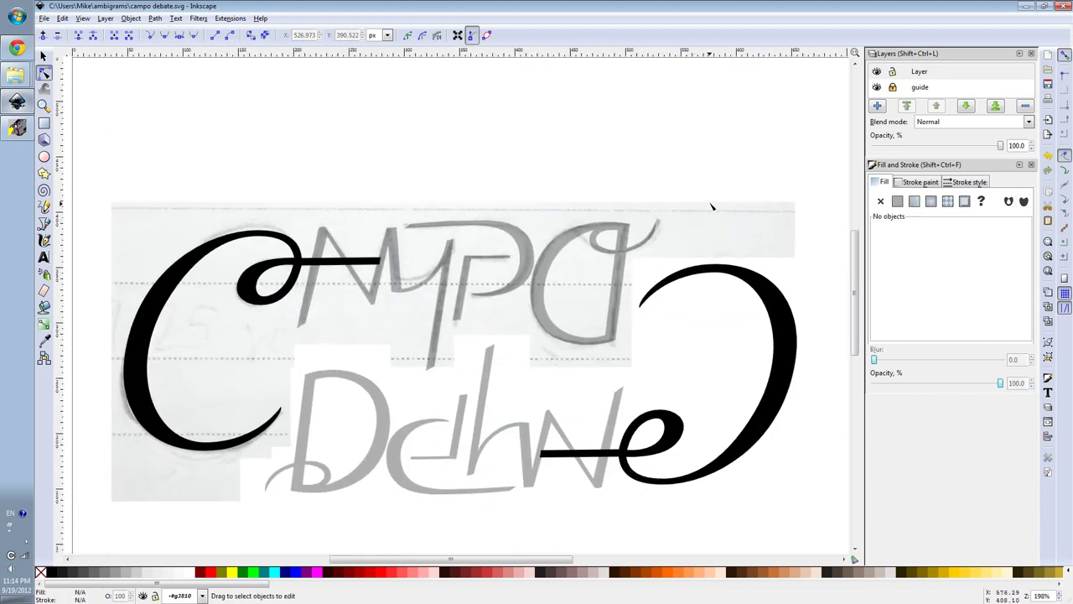
# Step: Adjust the curvature of the P's bowl, lowering its inner top and bottom points
pyautogui.scroll(4, 645, 242)
pyautogui.click(625, 218)
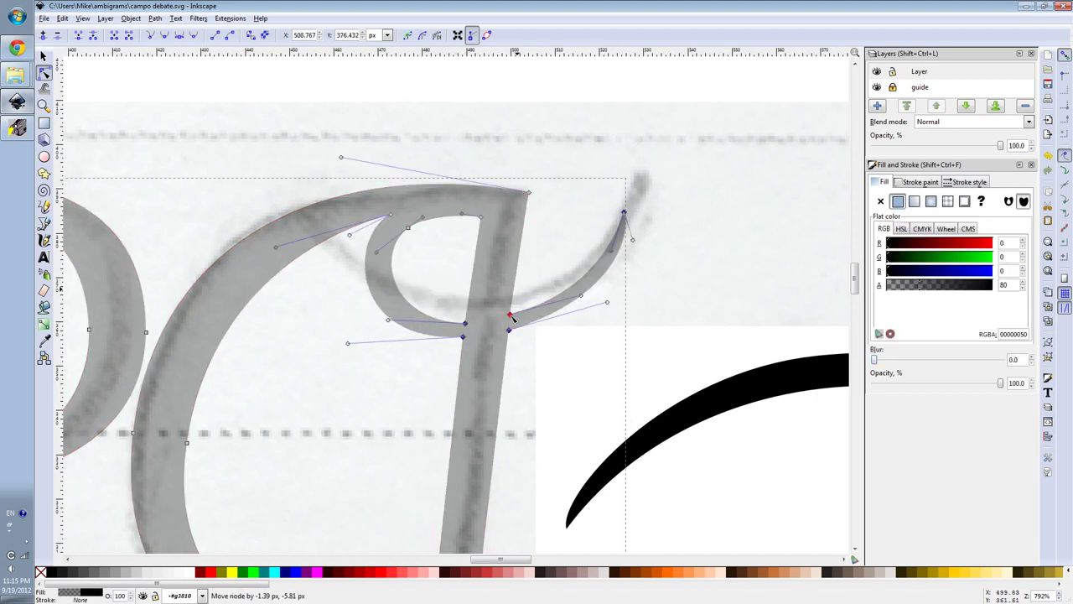
pyautogui.moveTo(373, 256); pyautogui.dragTo(375, 270)
pyautogui.moveTo(405, 235)
pyautogui.mouseDown()
pyautogui.moveTo(401, 252)
pyautogui.moveTo(395, 211)
pyautogui.mouseUp()
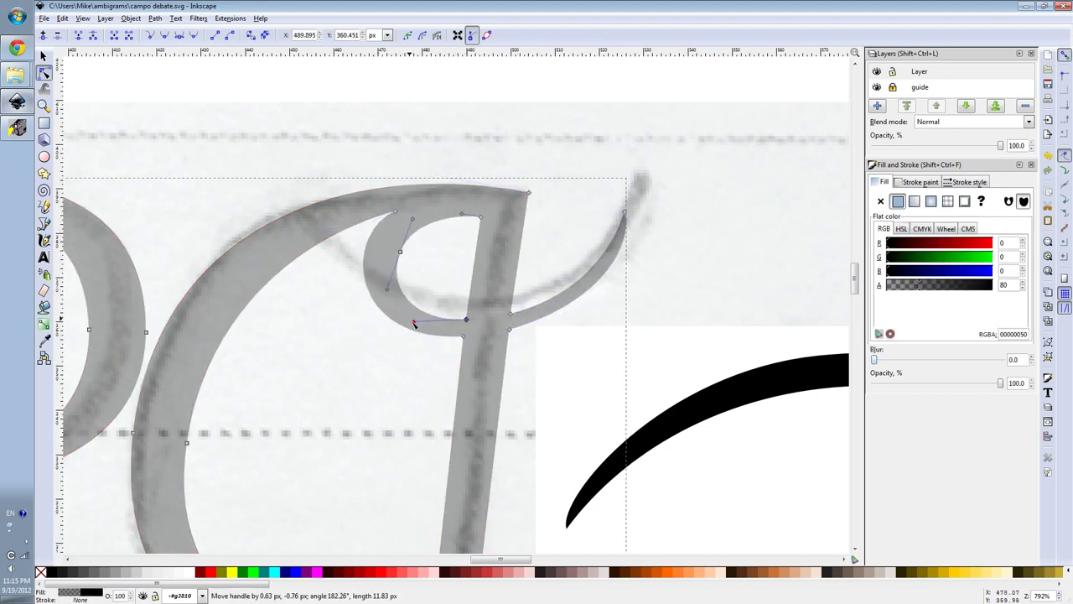
pyautogui.press('5')
pyautogui.scroll(5, 547, 204)
pyautogui.moveTo(546, 215); pyautogui.dragTo(528, 220)
pyautogui.scroll(-3, 547, 204)
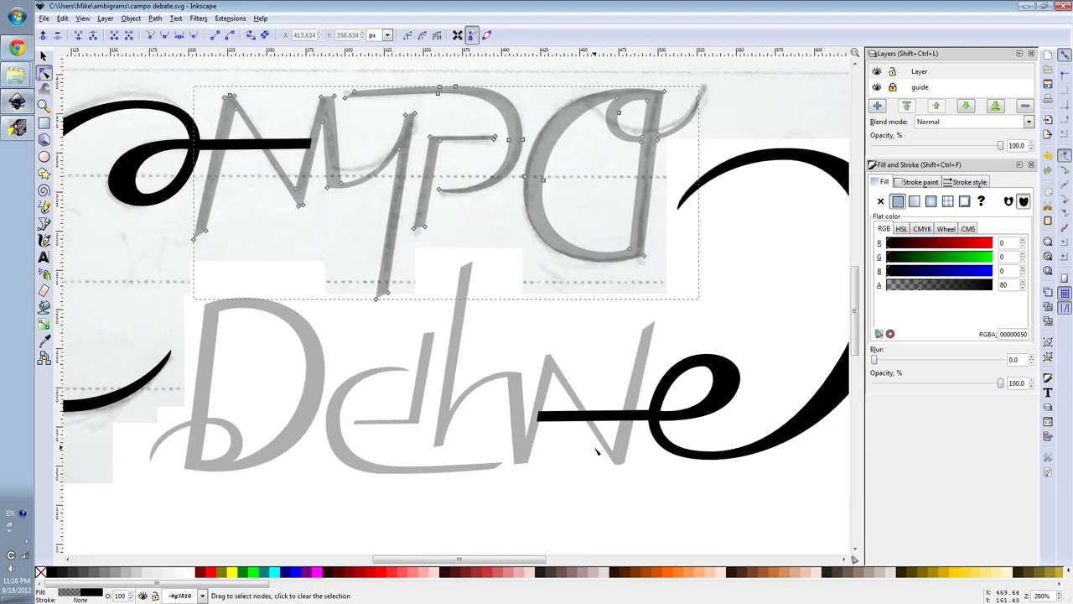
# Step: Hide the pencil sketch, check the browser reference, and return to the black CAMPO lettering
pyautogui.press('s')
pyautogui.press('Escape')
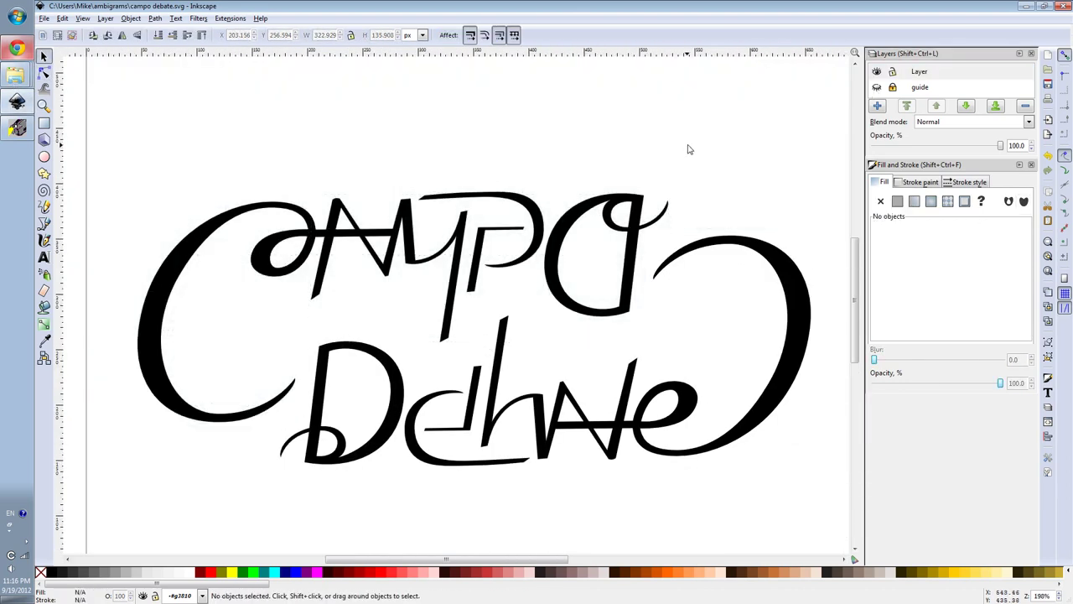
pyautogui.click(17, 48)
pyautogui.click(25, 102)
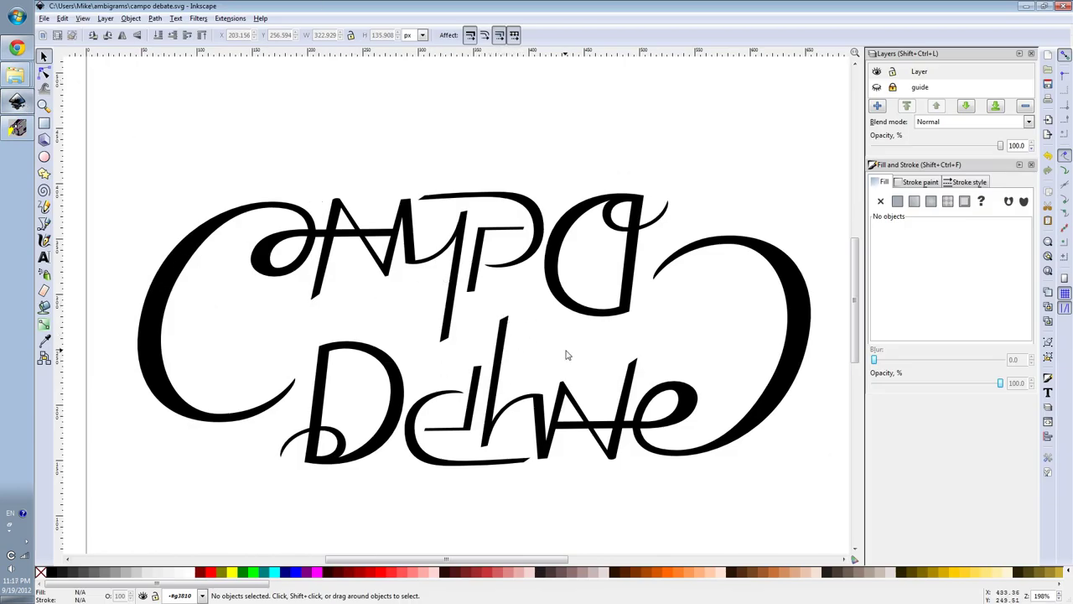
pyautogui.scroll(2, 566, 355)
pyautogui.doubleClick(438, 326)
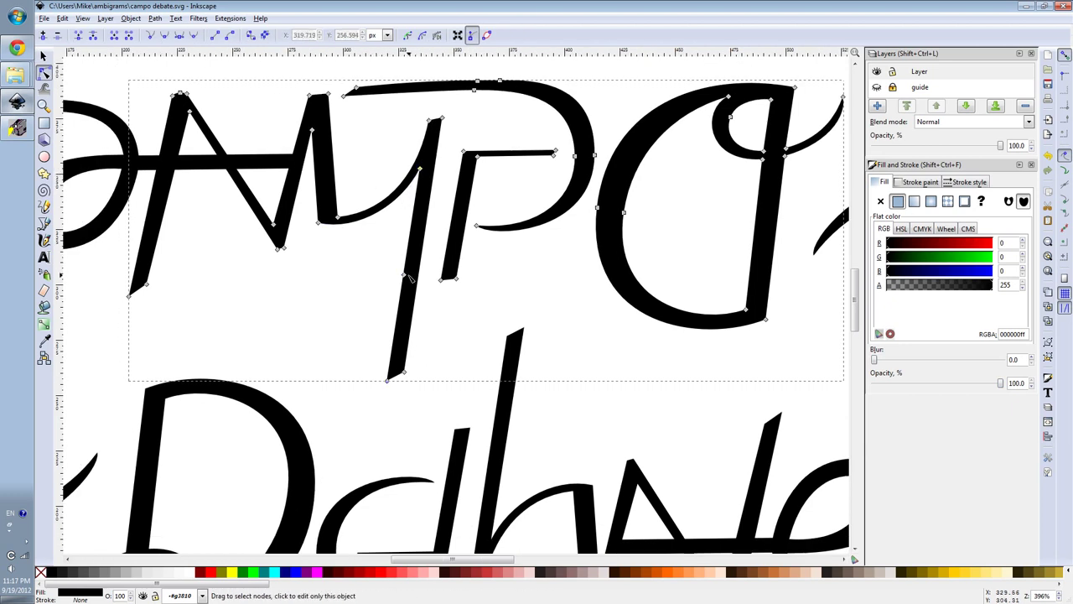
# Step: Bend the P's straight stem into a teardrop with a rounded, wider bottom
pyautogui.moveTo(413, 296); pyautogui.dragTo(377, 285)
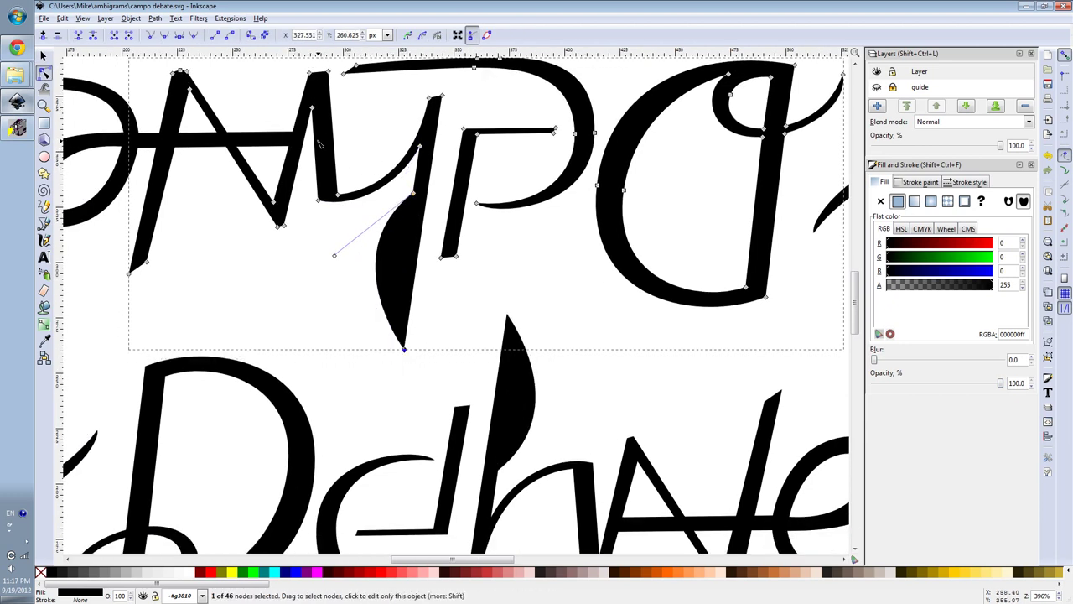
pyautogui.click(165, 35)
pyautogui.moveTo(348, 364); pyautogui.dragTo(315, 390)
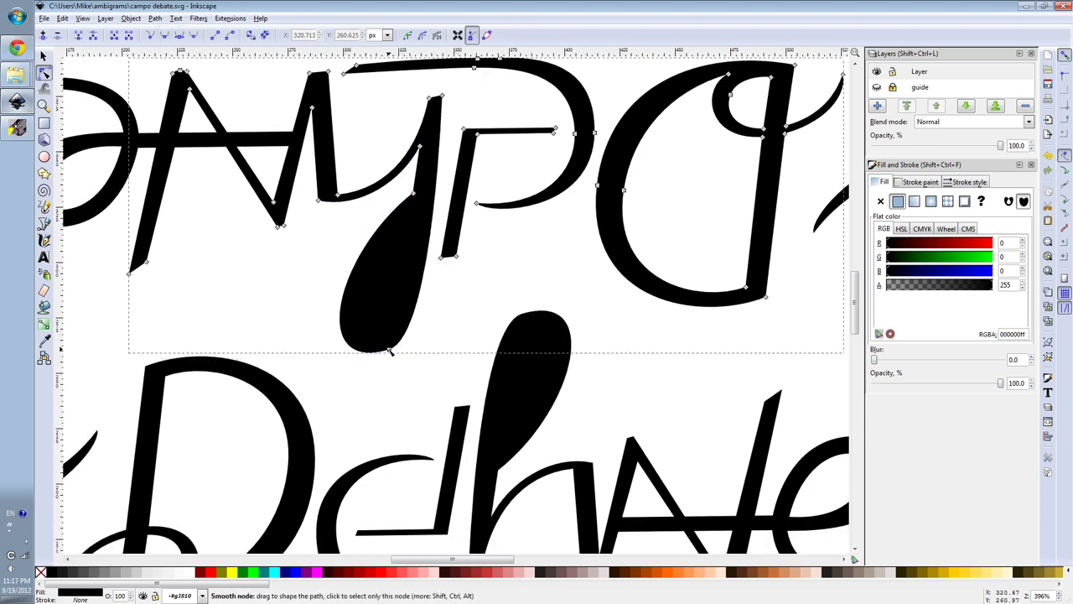
pyautogui.click(179, 35)
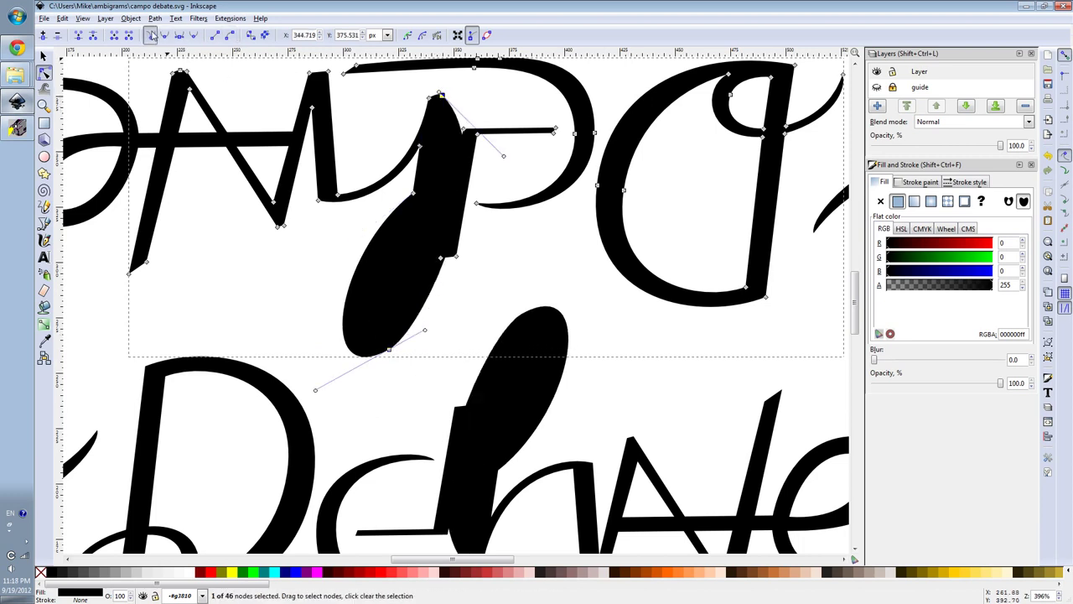
pyautogui.scroll(-1, 455, 192)
pyautogui.scroll(-1, 456, 192)
pyautogui.press('Escape')
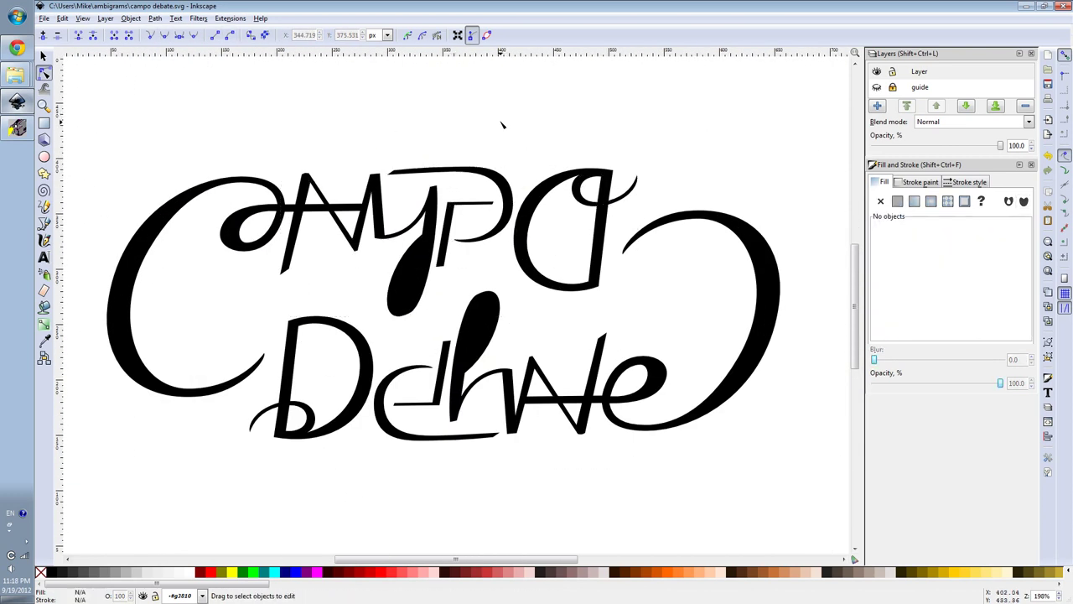
pyautogui.hotkey('ctrl', 'z')
pyautogui.hotkey('ctrl', 'z')
# Step: Reshape the top of the teardrop and select its nodes
pyautogui.click(62, 17)
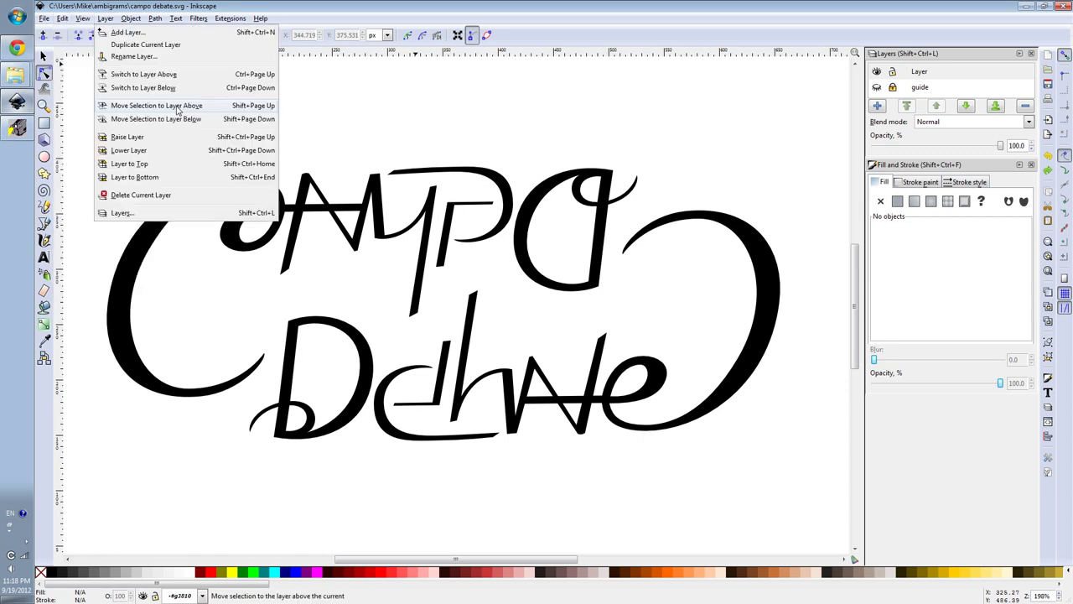
pyautogui.click(84, 46)
pyautogui.scroll(2, 432, 229)
pyautogui.moveTo(432, 192); pyautogui.dragTo(449, 256)
pyautogui.scroll(1, 448, 256)
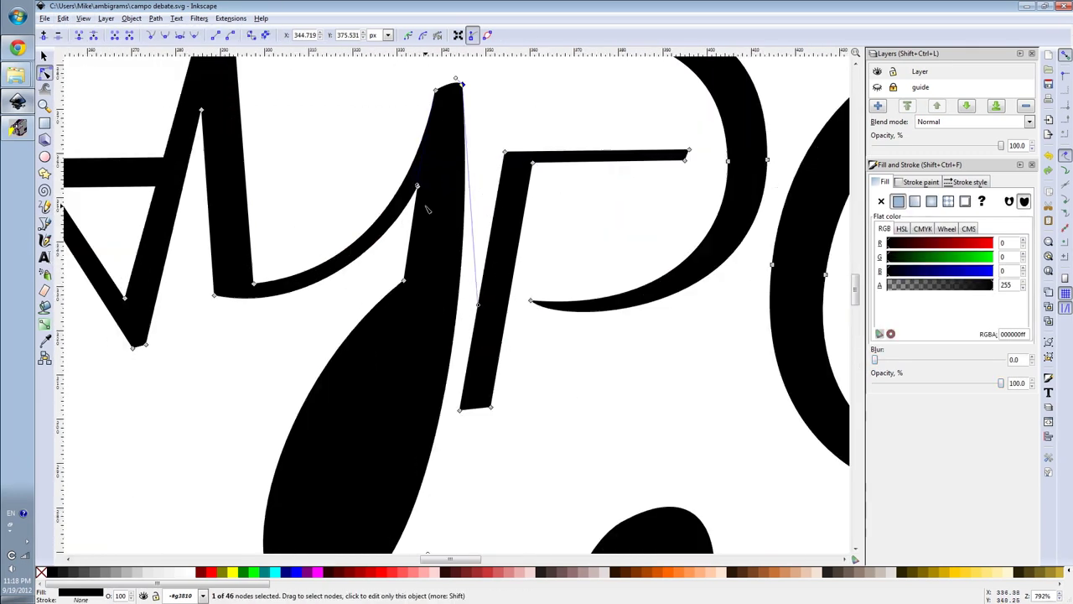
pyautogui.click(423, 218)
pyautogui.scroll(-1, 425, 215)
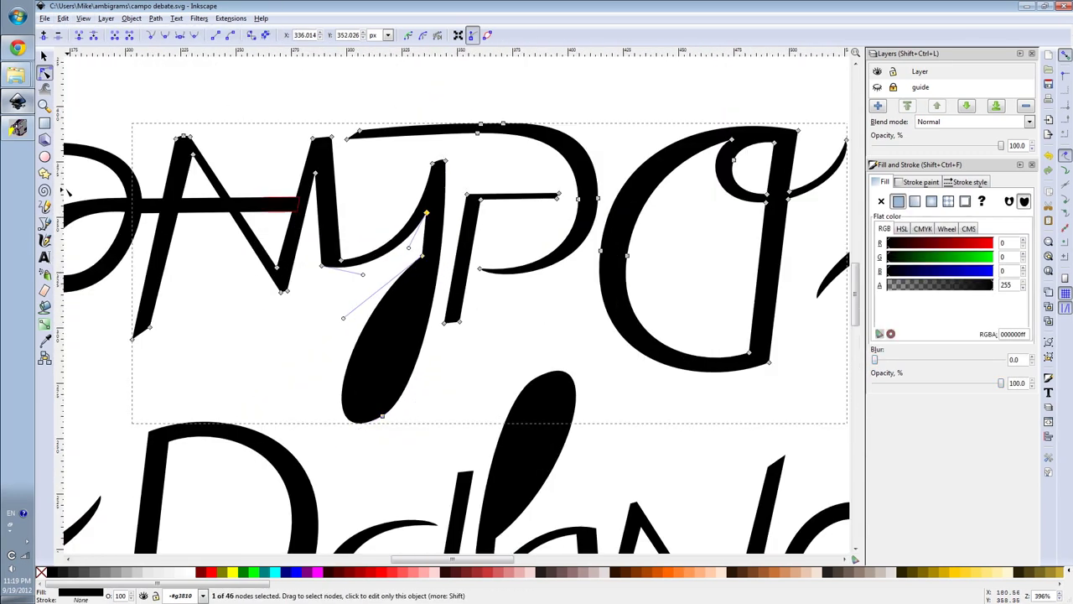
# Step: Paste a red inner teardrop and cut it out of the letter with Path > Difference
pyautogui.hotkey('ctrl', 'v')
pyautogui.click(992, 243)
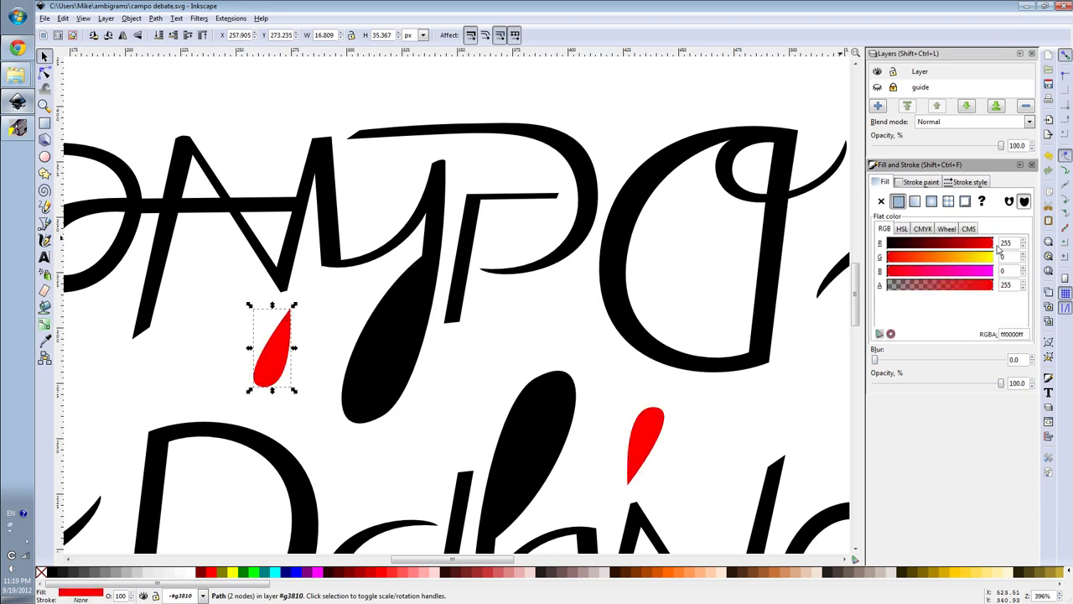
pyautogui.click(155, 18)
pyautogui.click(173, 42)
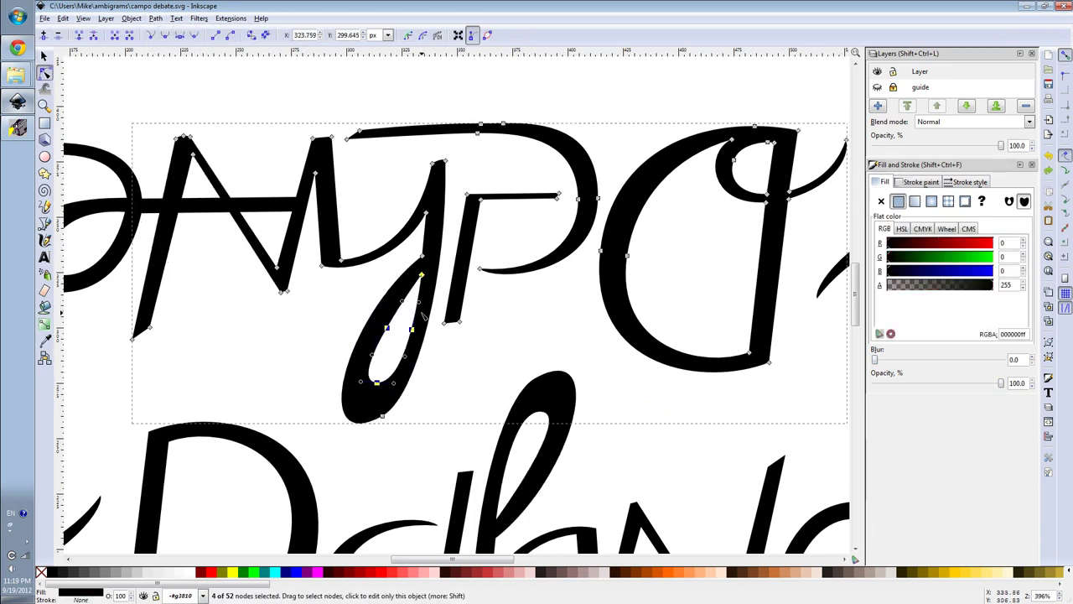
# Step: Reshape the inner hole's bottom point, then view the whole drawing
pyautogui.scroll(1, 384, 352)
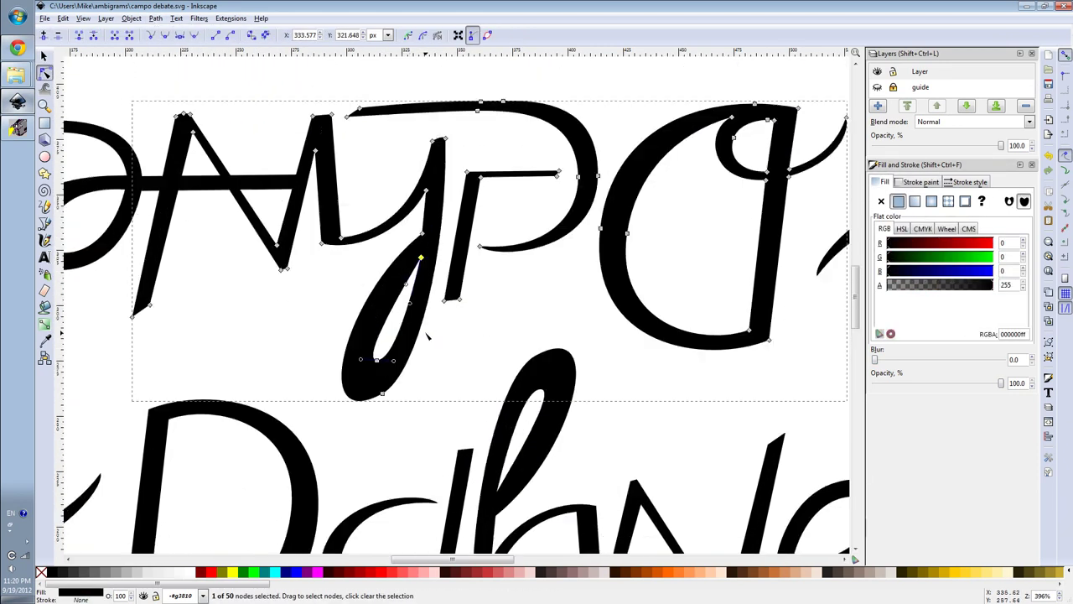
pyautogui.click(382, 440)
pyautogui.moveTo(264, 524)
pyautogui.mouseDown()
pyautogui.moveTo(305, 459)
pyautogui.moveTo(354, 280)
pyautogui.mouseUp()
pyautogui.press('5')
pyautogui.click(514, 302)
pyautogui.scroll(-2, 514, 302)
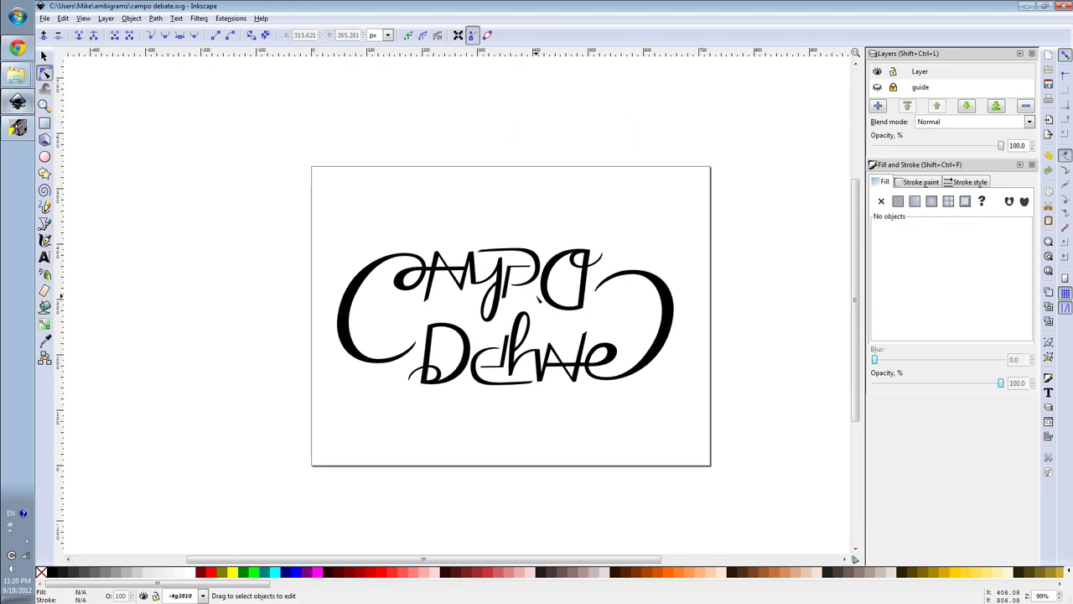
pyautogui.scroll(5, 536, 305)
pyautogui.scroll(-3, 530, 259)
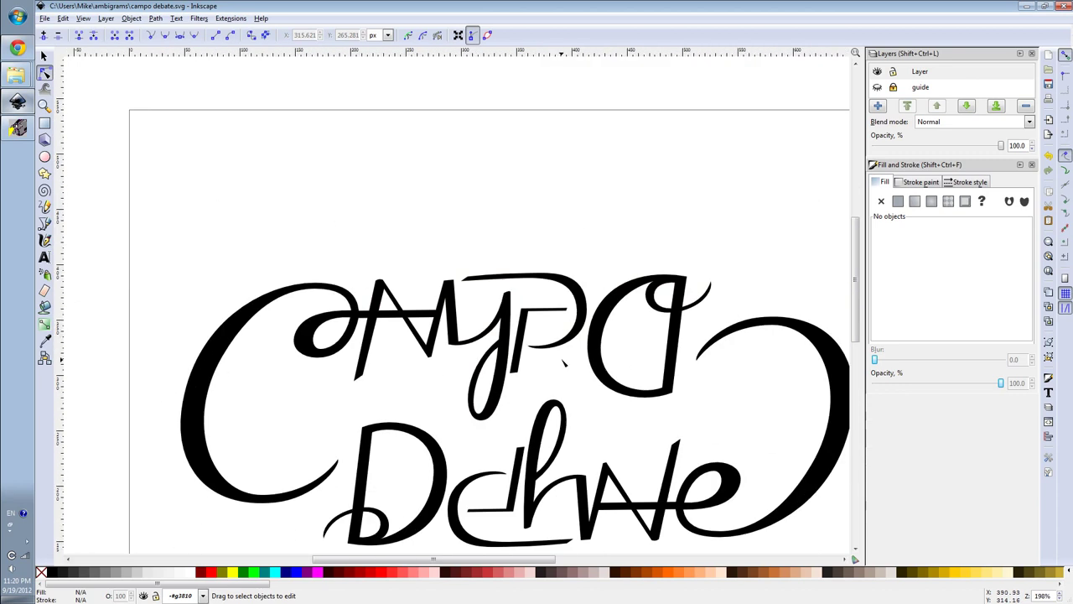
# Step: Reshape the y loop from its stem junction and thin its left side
pyautogui.click(514, 373)
pyautogui.scroll(3, 514, 373)
pyautogui.click(508, 317)
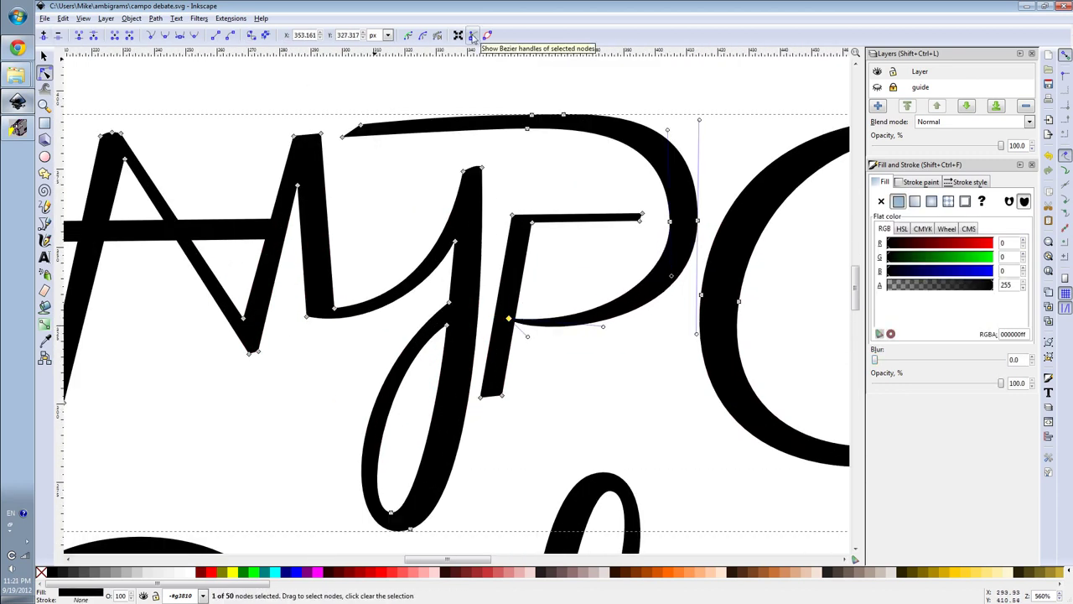
pyautogui.click(445, 320)
pyautogui.moveTo(445, 319); pyautogui.dragTo(333, 347)
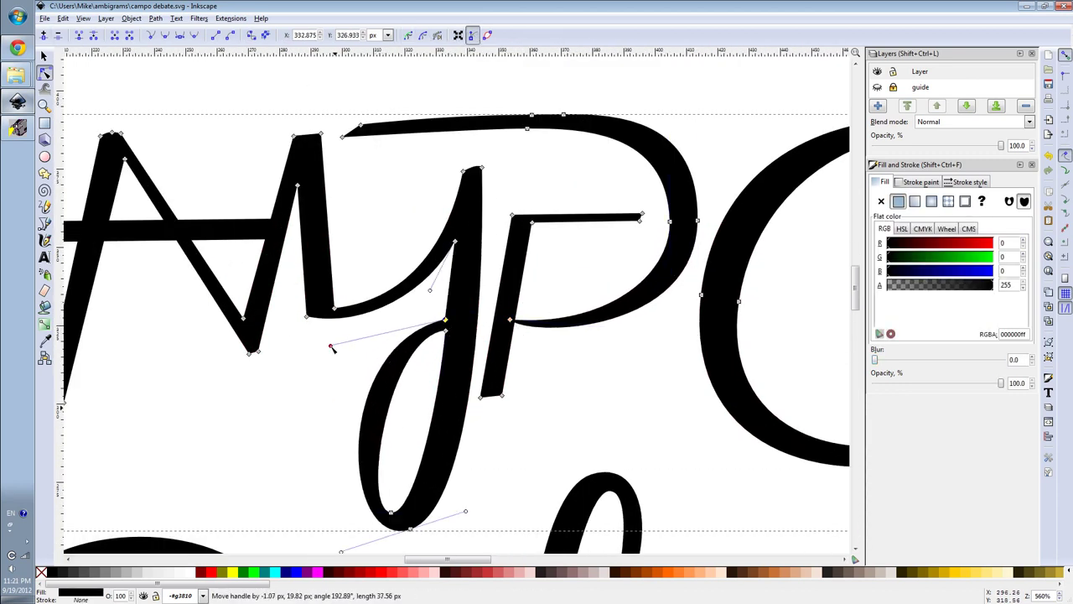
pyautogui.moveTo(485, 171); pyautogui.dragTo(359, 498)
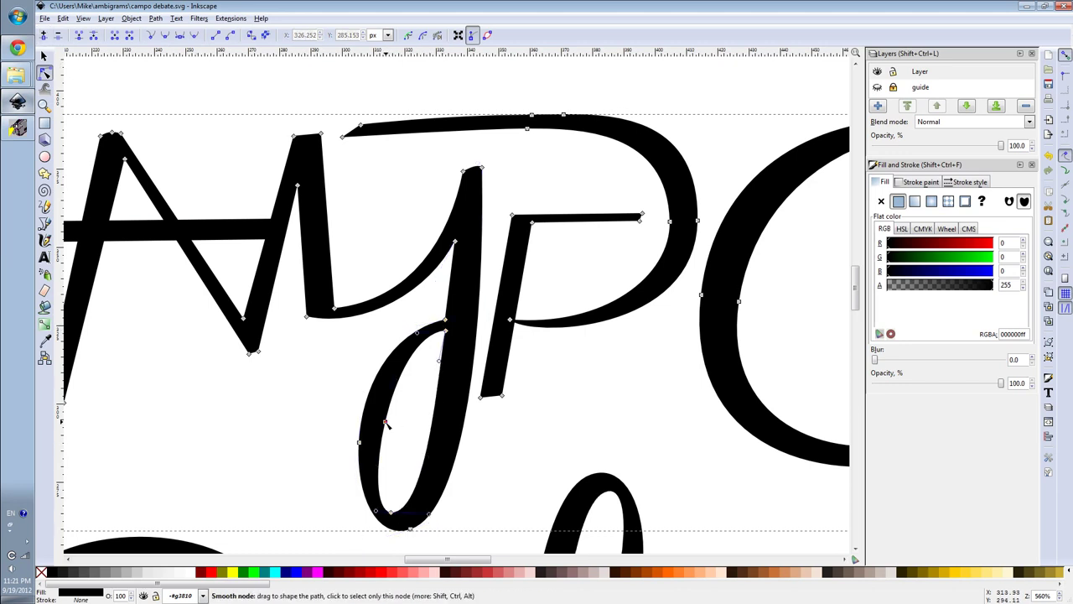
pyautogui.moveTo(386, 423); pyautogui.dragTo(399, 329)
pyautogui.moveTo(383, 410)
pyautogui.mouseDown()
pyautogui.moveTo(395, 417)
pyautogui.moveTo(358, 492)
pyautogui.mouseUp()
# Step: Round and smooth the bottom curve of the y loop, shifting its left side up
pyautogui.moveTo(394, 525); pyautogui.dragTo(467, 527)
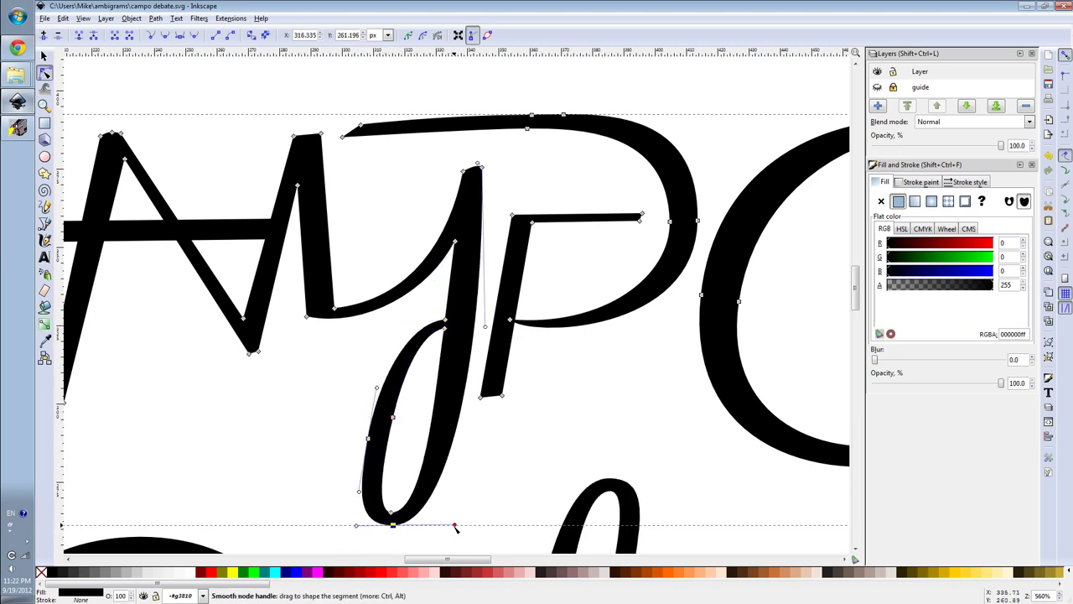
pyautogui.moveTo(379, 526); pyautogui.dragTo(375, 526)
pyautogui.moveTo(368, 438); pyautogui.dragTo(374, 432)
pyautogui.scroll(-2, 375, 432)
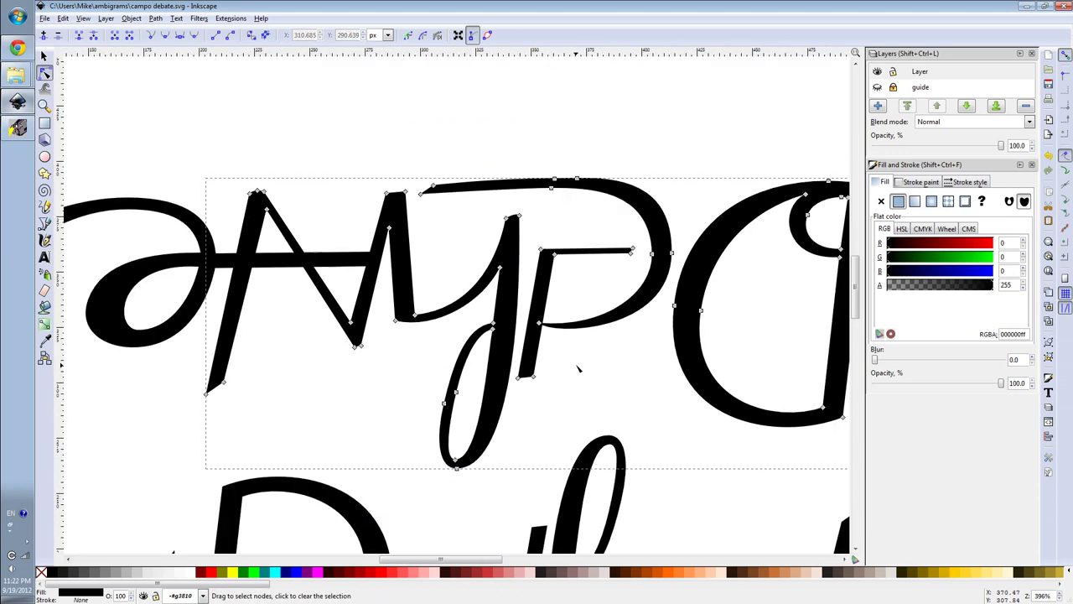
pyautogui.scroll(-1, 509, 364)
pyautogui.scroll(4, 550, 377)
# Step: Adjust a point on the y stem and refine the loop curve, then review the artwork
pyautogui.moveTo(527, 256); pyautogui.dragTo(521, 308)
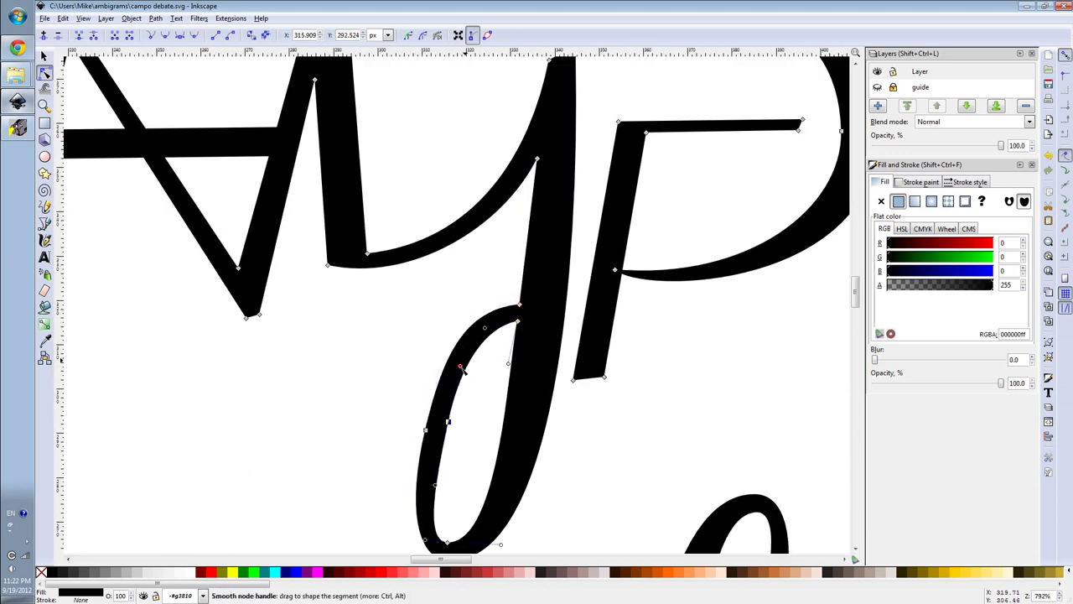
pyautogui.moveTo(462, 370); pyautogui.dragTo(456, 375)
pyautogui.scroll(-3, 587, 352)
pyautogui.scroll(2, 631, 344)
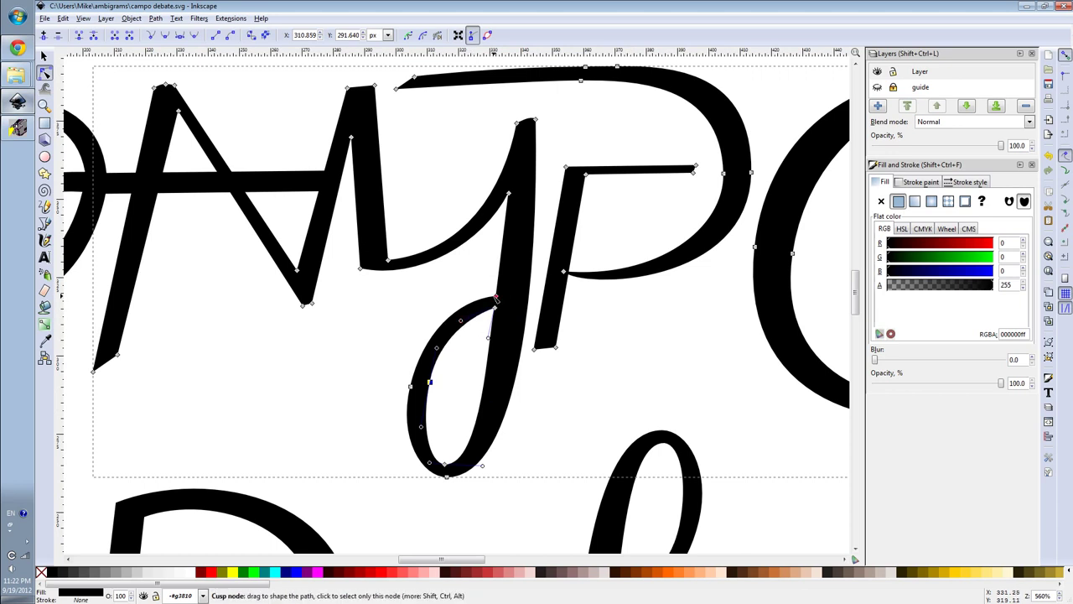
pyautogui.click(515, 472)
pyautogui.scroll(-3, 503, 335)
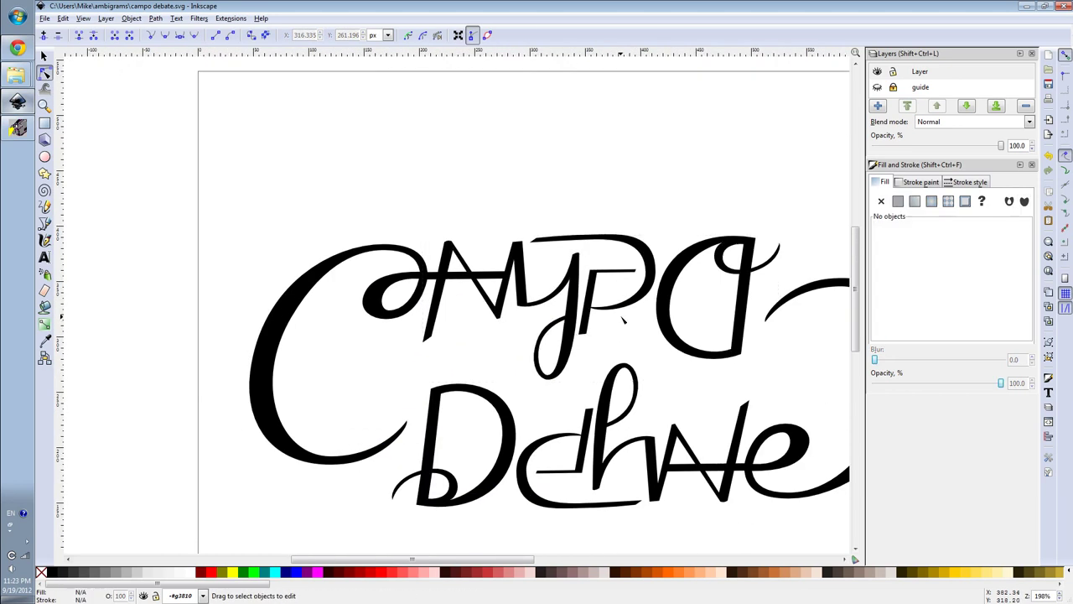
pyautogui.scroll(3, 644, 390)
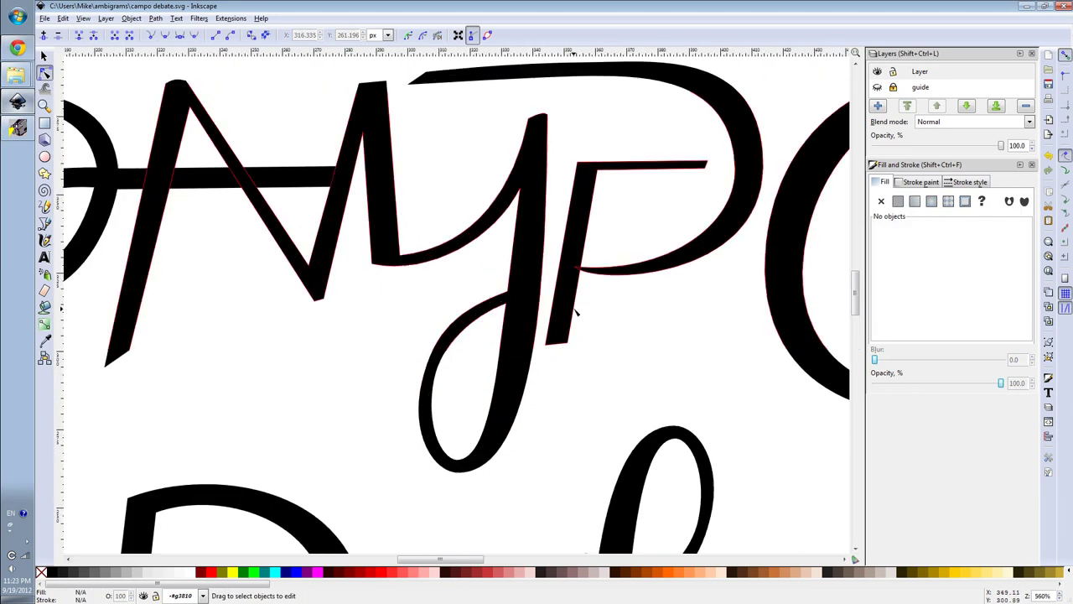
pyautogui.click(623, 304)
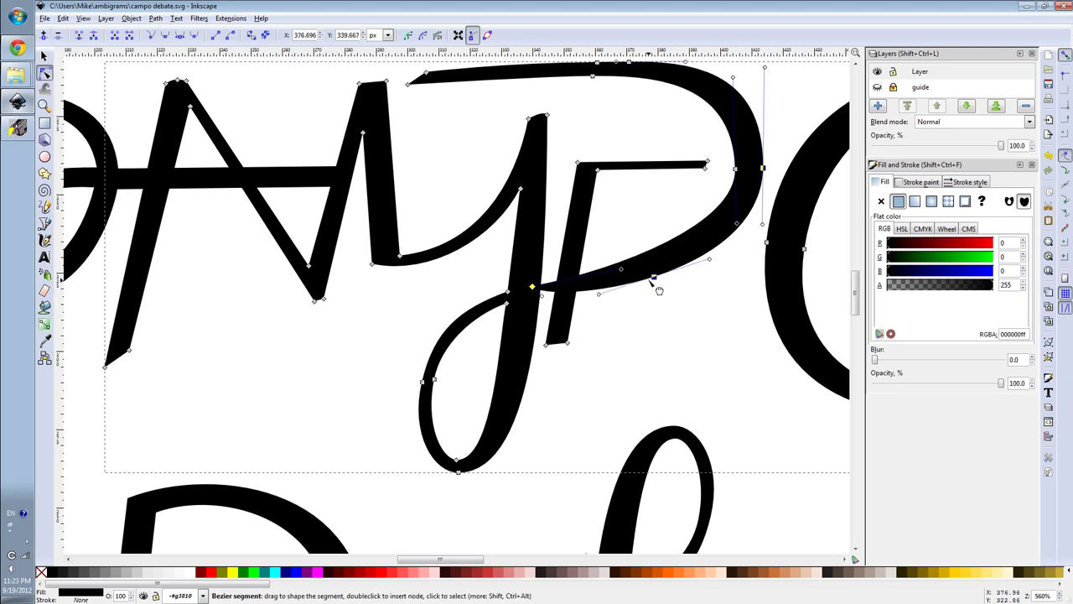
# Step: Pull a node to reshape the bowl of the p
pyautogui.moveTo(533, 289)
pyautogui.mouseDown()
pyautogui.moveTo(628, 298)
pyautogui.moveTo(537, 302)
pyautogui.moveTo(526, 350)
pyautogui.moveTo(584, 346)
pyautogui.mouseUp()
pyautogui.scroll(-3, 478, 369)
pyautogui.scroll(3, 527, 336)
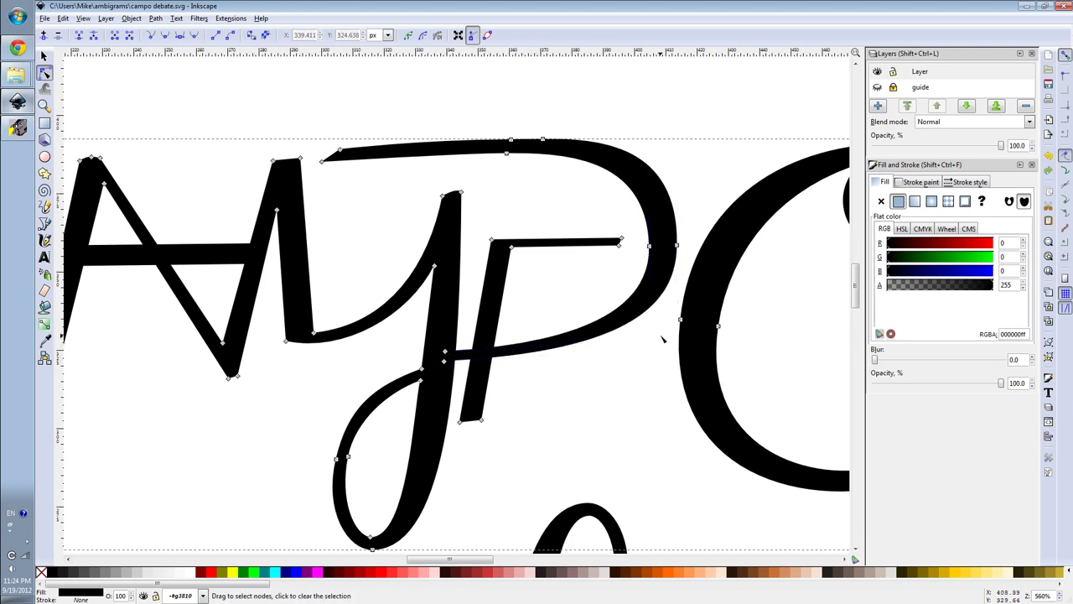
pyautogui.scroll(-4, 662, 339)
pyautogui.scroll(3, 634, 277)
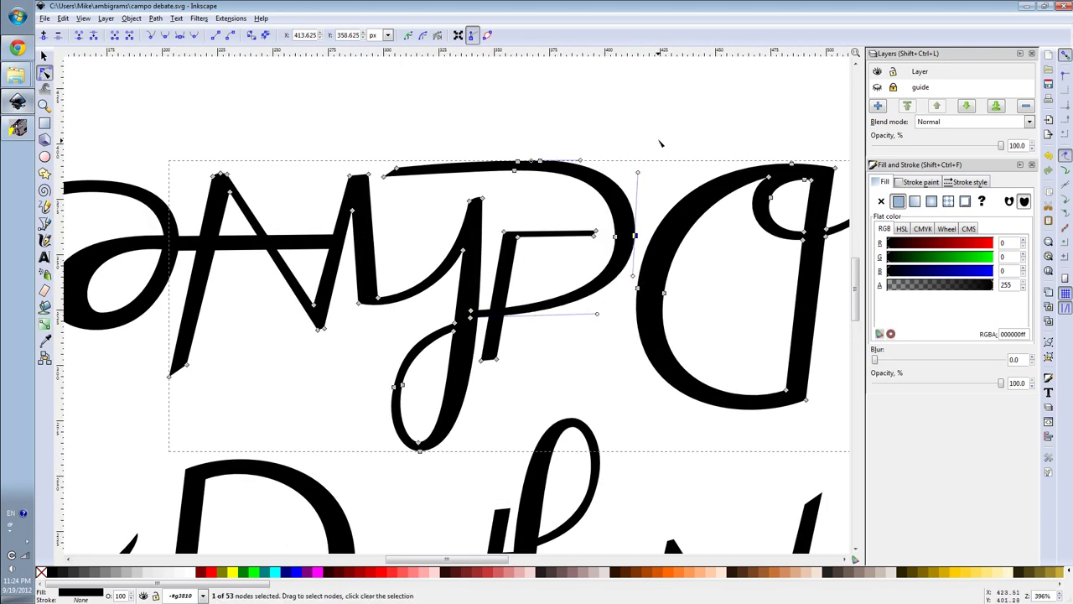
pyautogui.scroll(-3, 659, 143)
pyautogui.scroll(3, 654, 252)
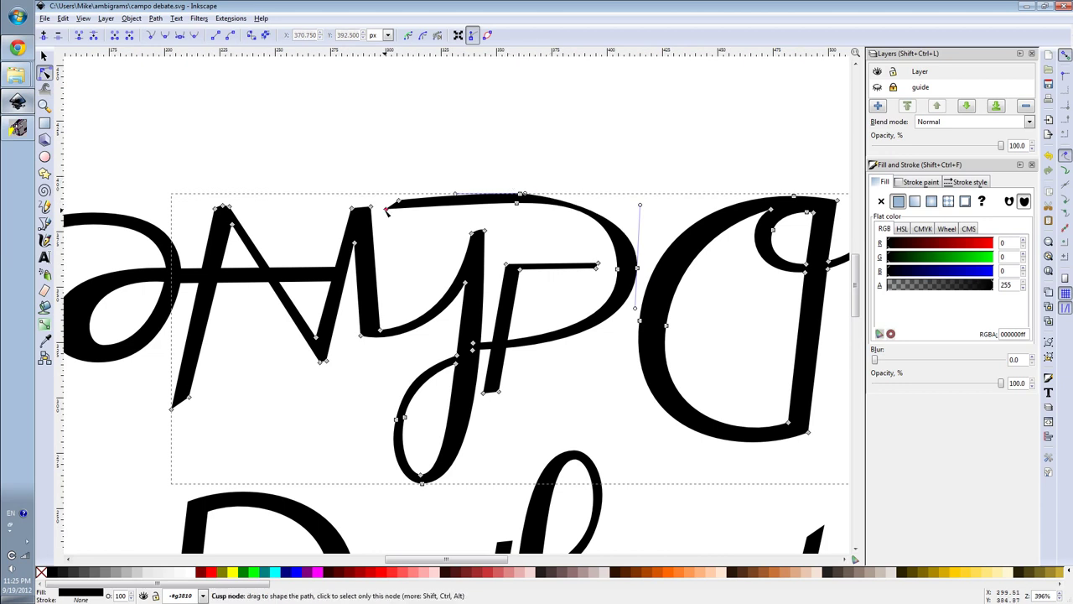
# Step: Reshape the top stroke's upper-left end and nudge a y-loop node downward
pyautogui.moveTo(387, 210); pyautogui.dragTo(438, 204)
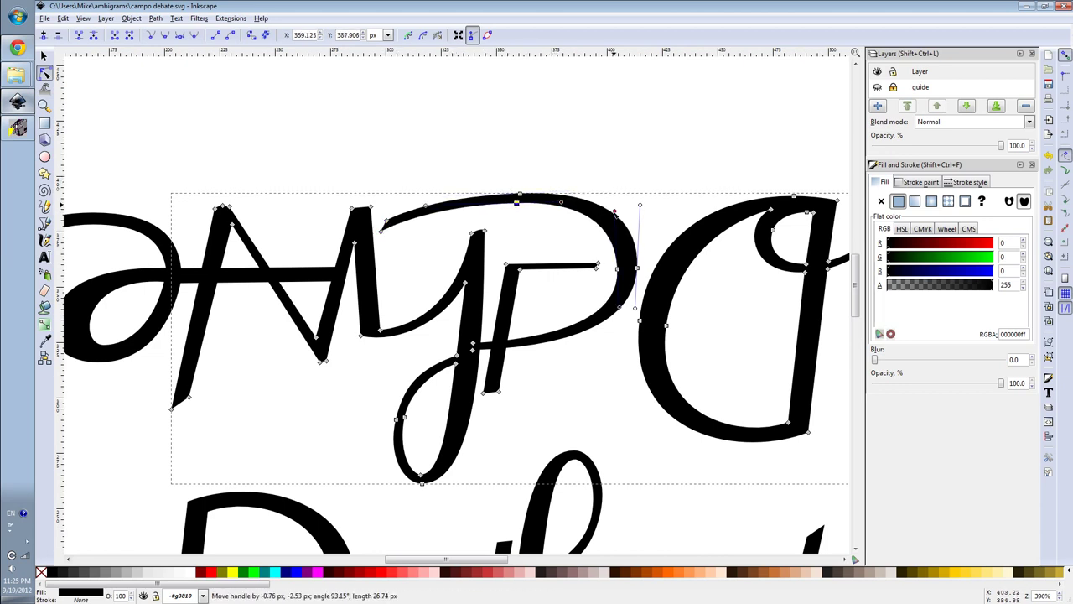
pyautogui.scroll(-3, 617, 291)
pyautogui.scroll(1, 504, 311)
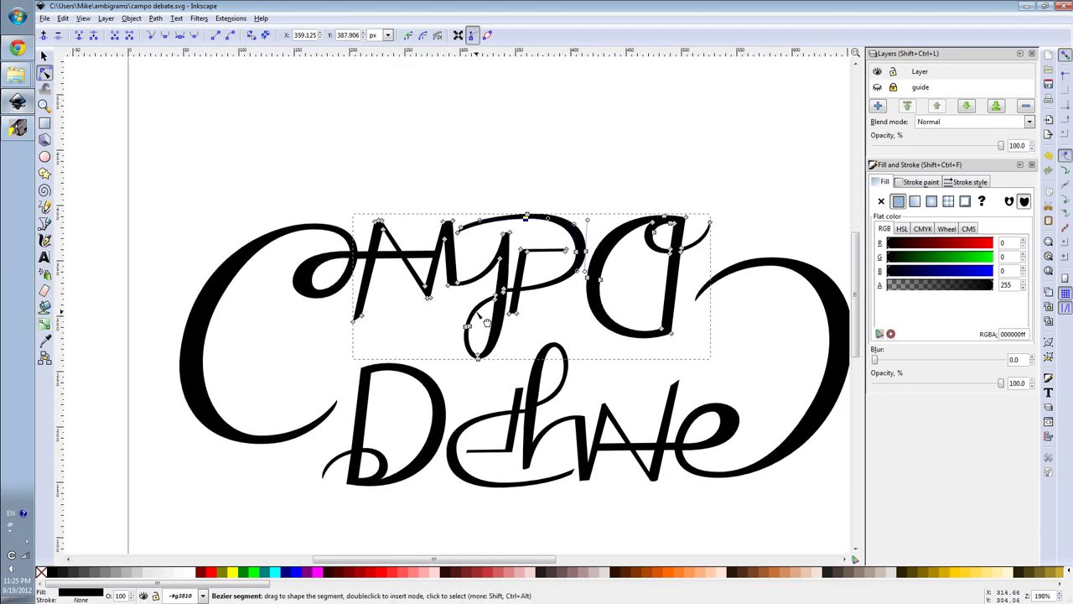
pyautogui.scroll(2, 564, 372)
pyautogui.scroll(2, 503, 319)
pyautogui.moveTo(466, 302); pyautogui.dragTo(469, 271)
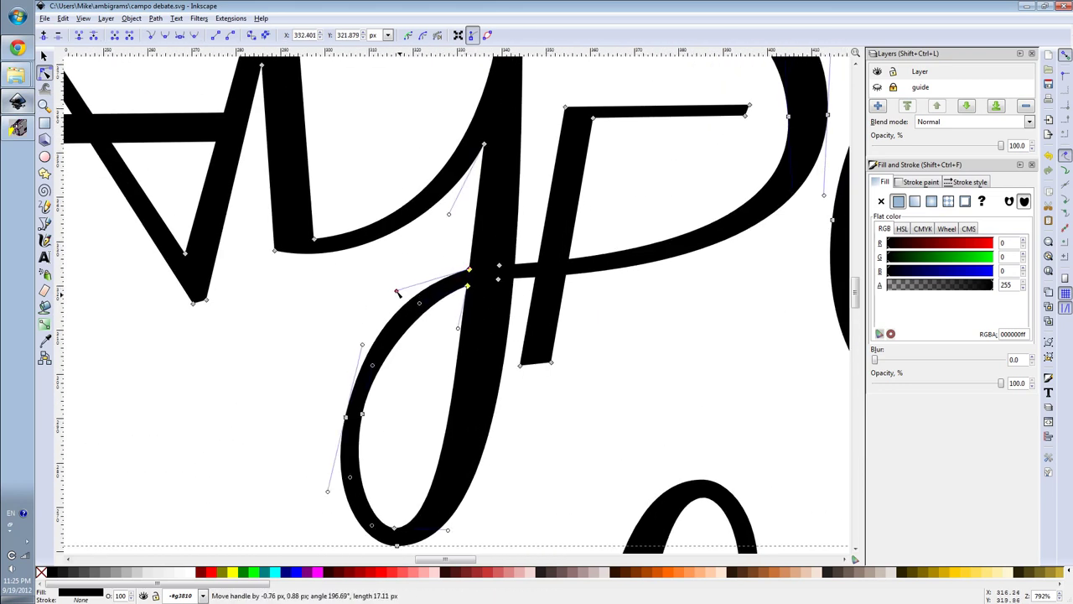
pyautogui.hscroll(-1, 504, 290)
pyautogui.press('Escape')
# Step: Select the y loop path, then deselect it to review the letters
pyautogui.scroll(-3, 504, 251)
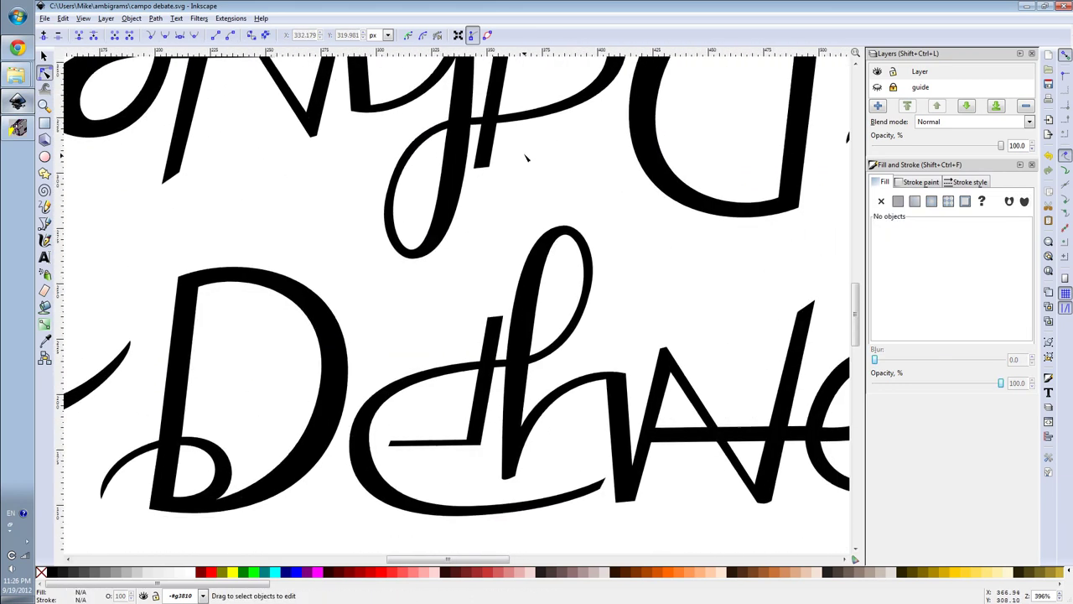
pyautogui.scroll(1, 589, 295)
pyautogui.scroll(3, 589, 295)
pyautogui.scroll(2, 403, 335)
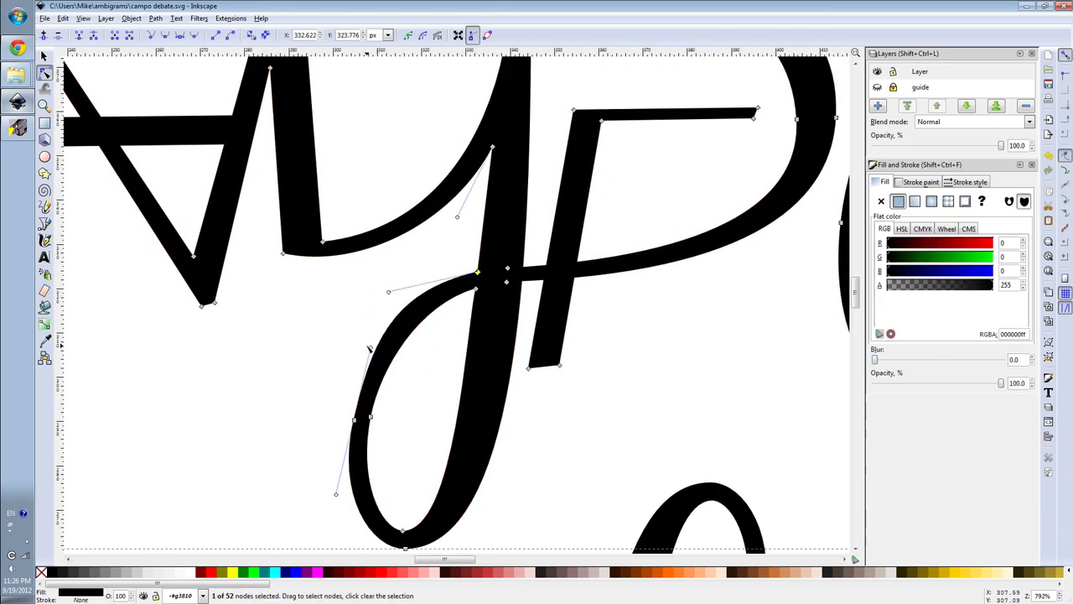
pyautogui.click(337, 415)
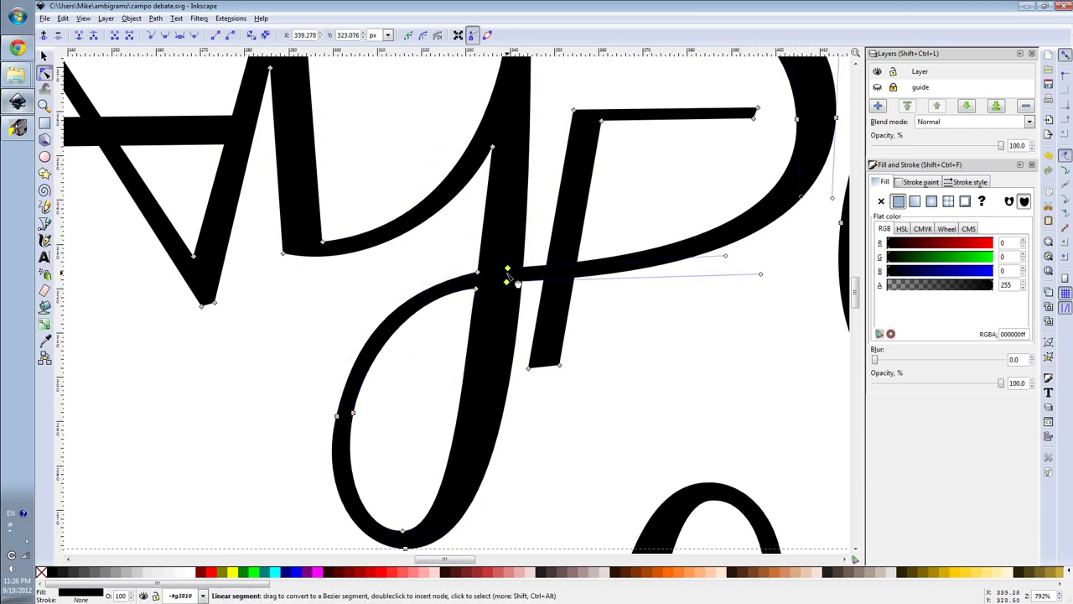
pyautogui.scroll(-2, 761, 282)
pyautogui.scroll(-1, 653, 256)
pyautogui.press('Escape')
pyautogui.hscroll(1, 654, 253)
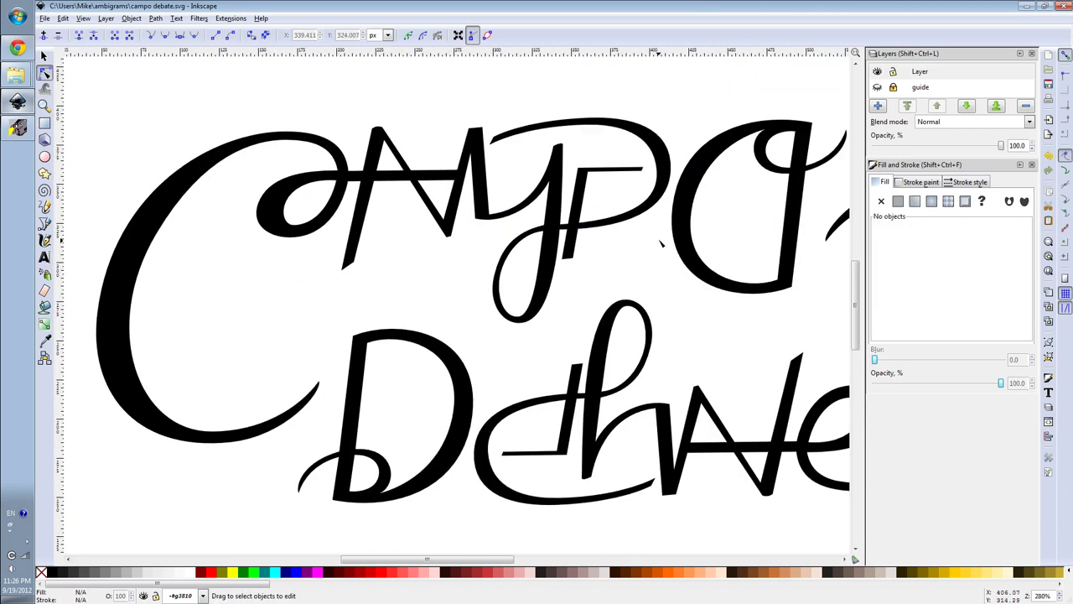
pyautogui.scroll(-2, 661, 243)
# Step: Select nodes on the lower loop's left side to inspect them
pyautogui.click(489, 220)
pyautogui.scroll(6, 489, 220)
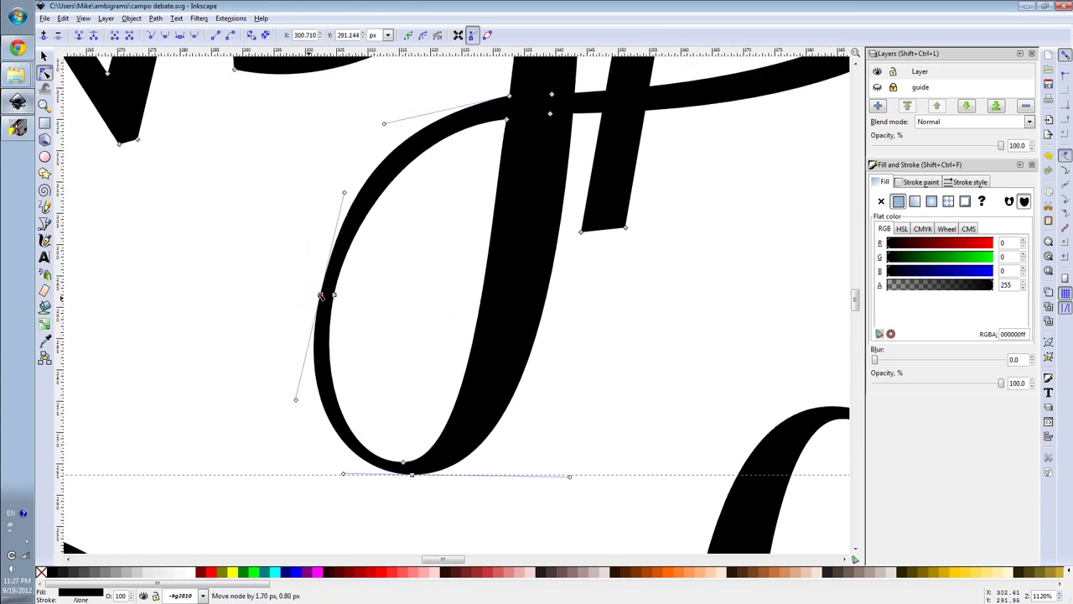
pyautogui.click(504, 202)
pyautogui.scroll(-4, 480, 309)
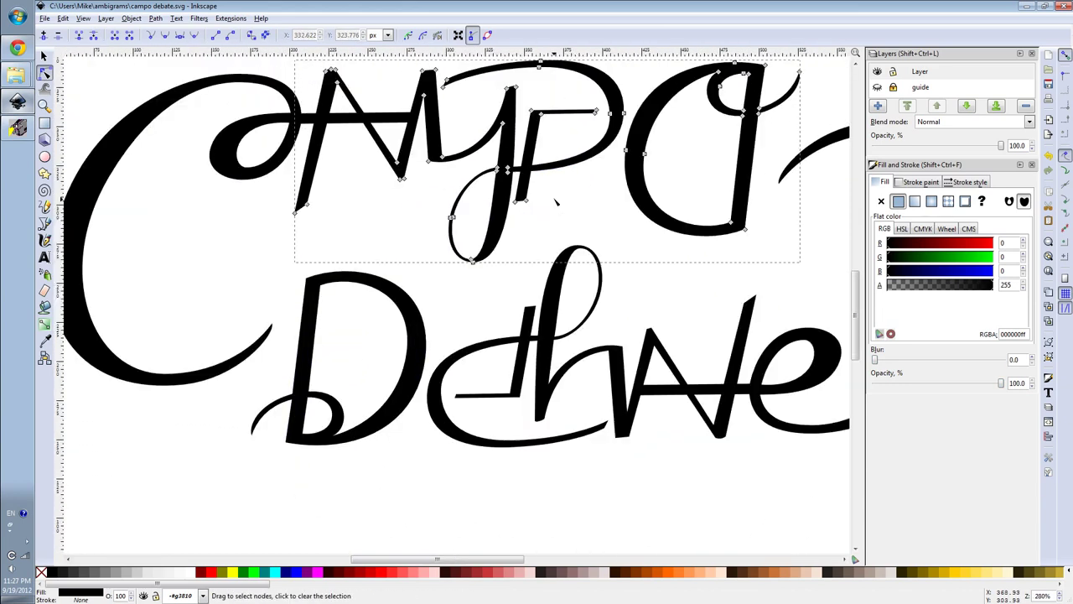
pyautogui.scroll(-2, 479, 309)
pyautogui.scroll(6, 489, 301)
pyautogui.scroll(-4, 489, 300)
pyautogui.scroll(-2, 489, 300)
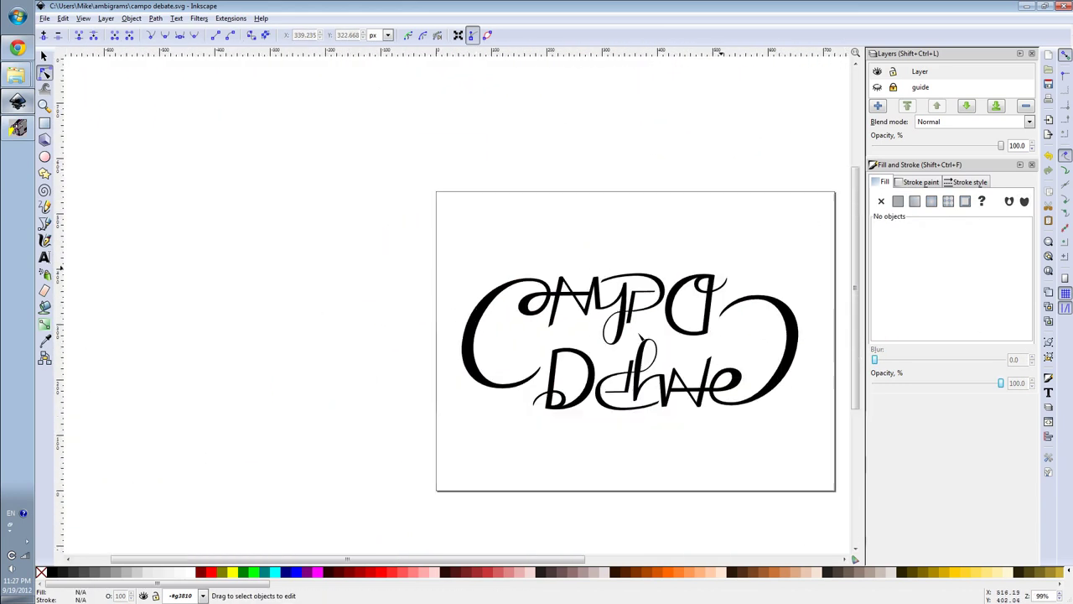
pyautogui.scroll(3, 476, 381)
# Step: Shift the y curve's lower segment, rotate and level its handles, and make the upper node a cusp
pyautogui.moveTo(521, 373); pyautogui.dragTo(524, 388)
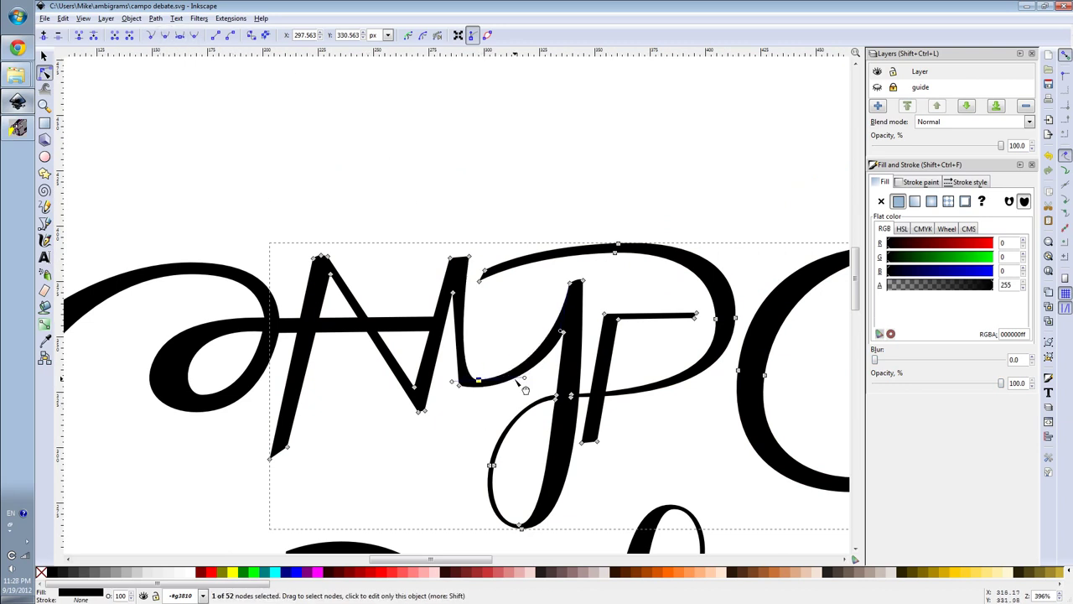
pyautogui.scroll(1, 468, 389)
pyautogui.press(']')
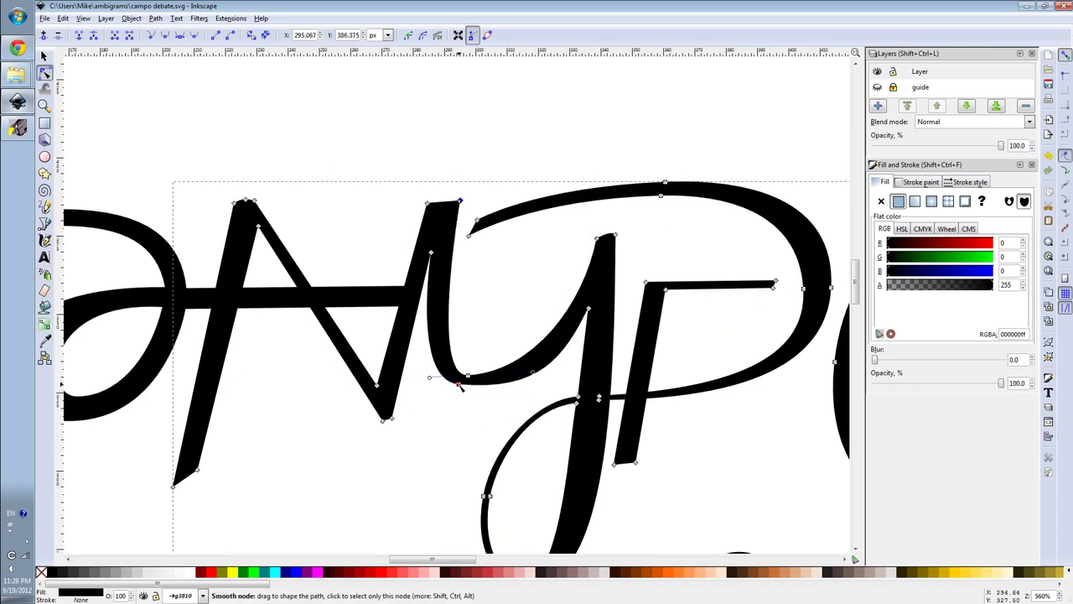
pyautogui.press(']')
pyautogui.press(']')
pyautogui.press('[')
pyautogui.press('[')
pyautogui.press('[')
pyautogui.press('Tab')
pyautogui.press('[')
pyautogui.press('[')
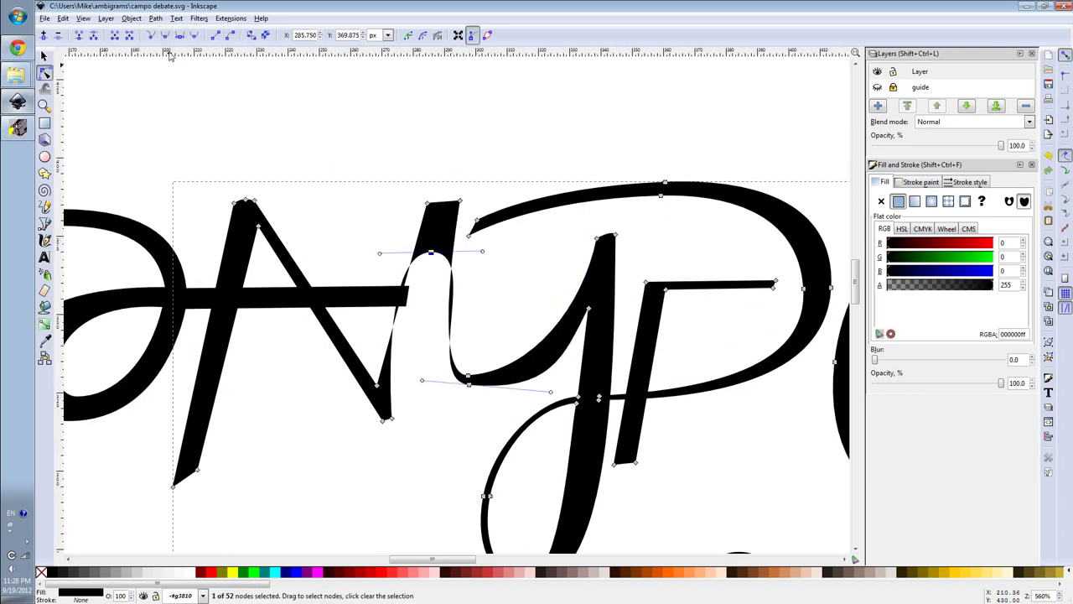
pyautogui.click(150, 35)
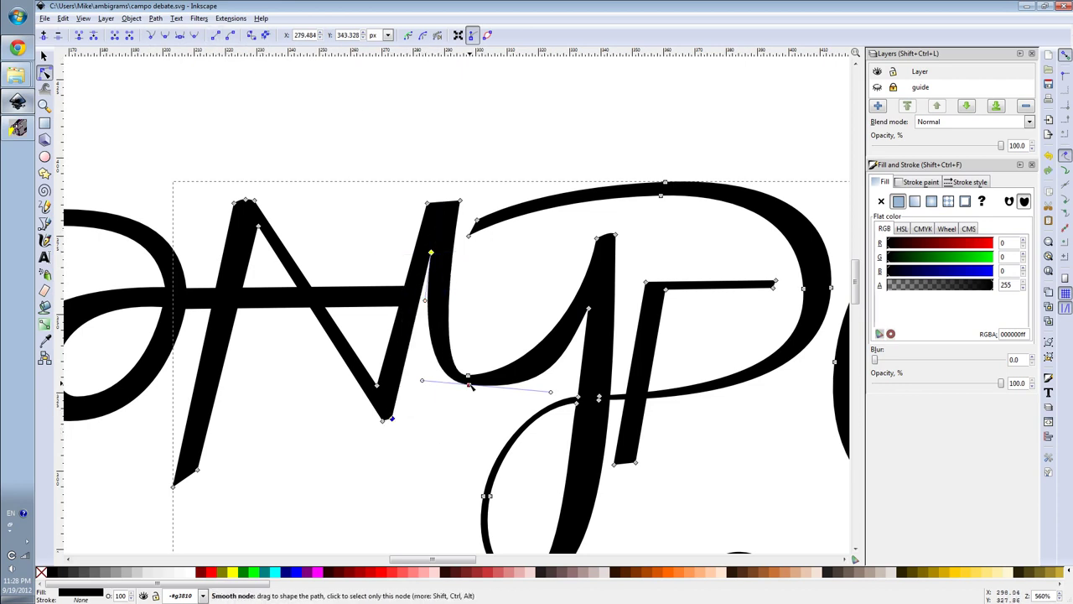
# Step: Make the top node of the y stroke smooth to round the hump
pyautogui.moveTo(450, 183)
pyautogui.mouseDown()
pyautogui.moveTo(466, 213)
pyautogui.moveTo(587, 310)
pyautogui.mouseUp()
pyautogui.click(180, 35)
pyautogui.click(543, 379)
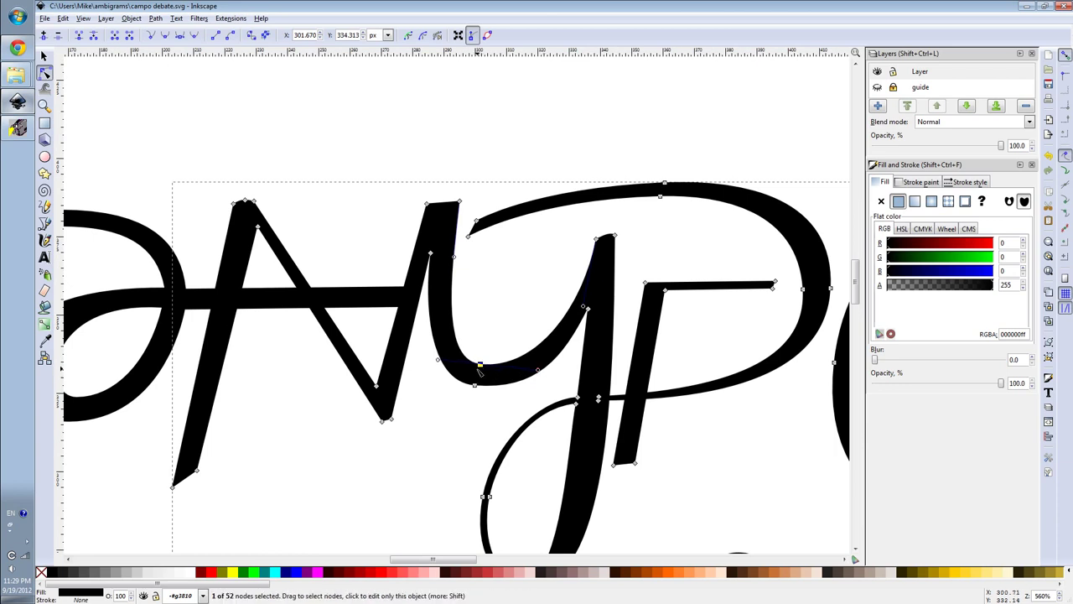
pyautogui.scroll(-3, 556, 280)
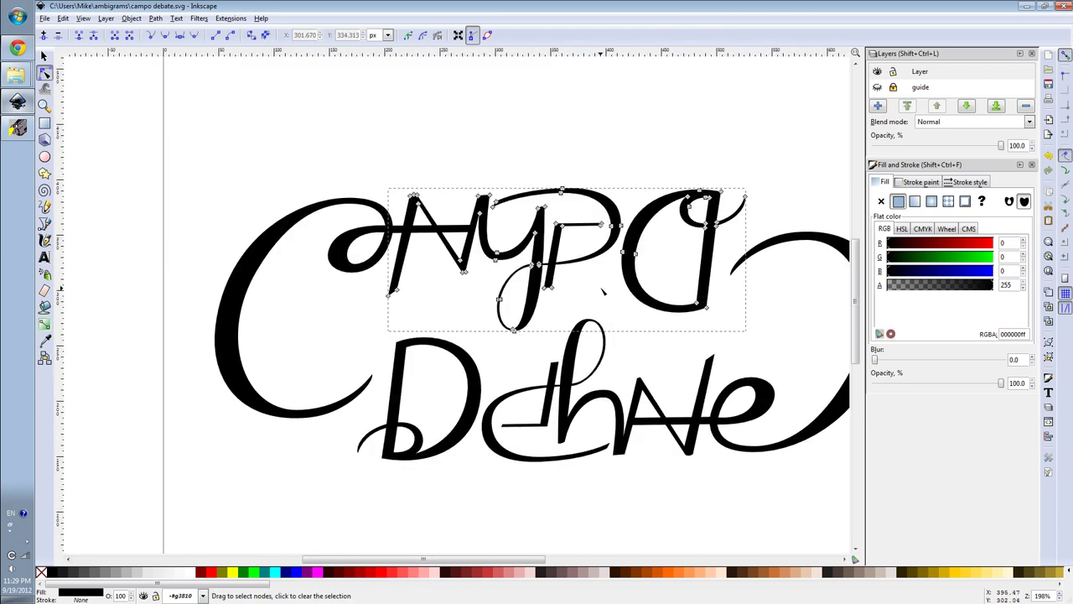
pyautogui.scroll(2, 602, 291)
pyautogui.scroll(1, 602, 291)
pyautogui.click(326, 314)
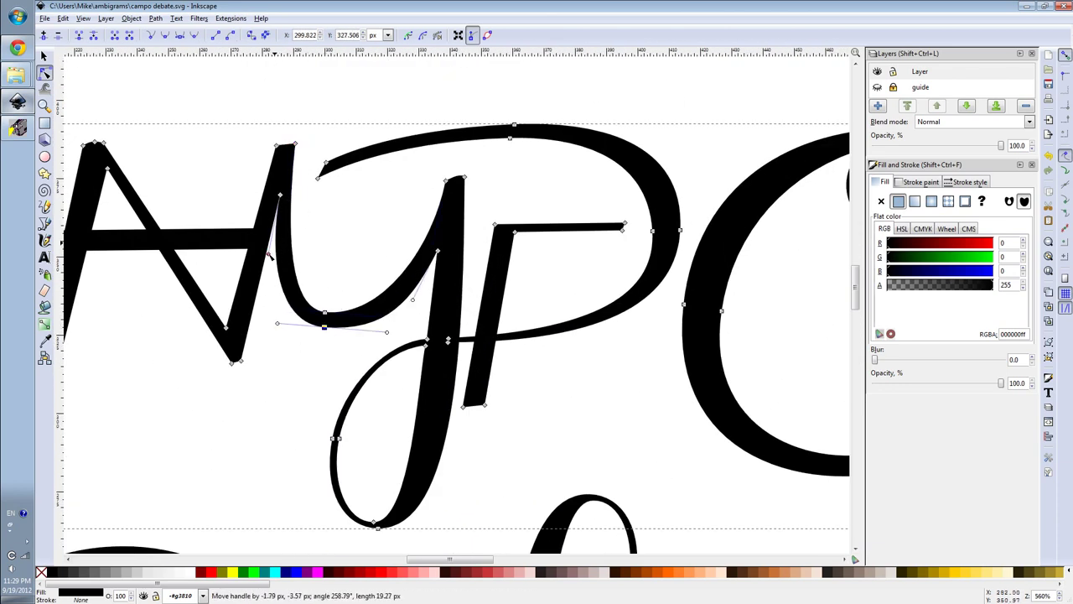
# Step: Compare with the browser's script-lettering reference, then move a y-curve node down-left
pyautogui.click(17, 48)
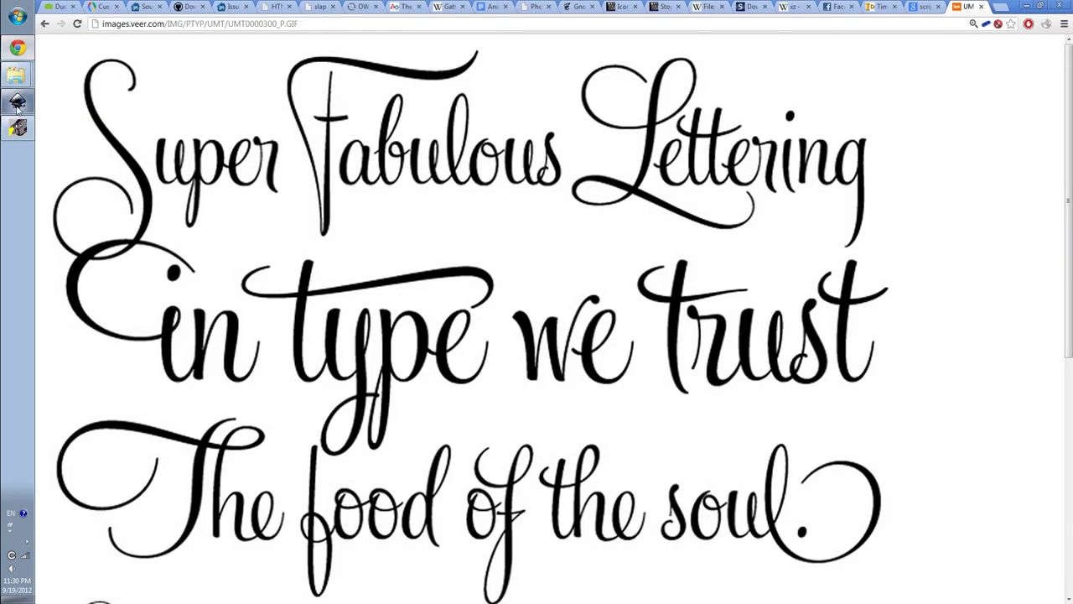
pyautogui.click(17, 102)
pyautogui.press('5')
pyautogui.scroll(4, 352, 185)
pyautogui.moveTo(480, 317); pyautogui.dragTo(467, 331)
pyautogui.scroll(-3, 468, 331)
pyautogui.scroll(-3, 468, 330)
pyautogui.scroll(6, 458, 330)
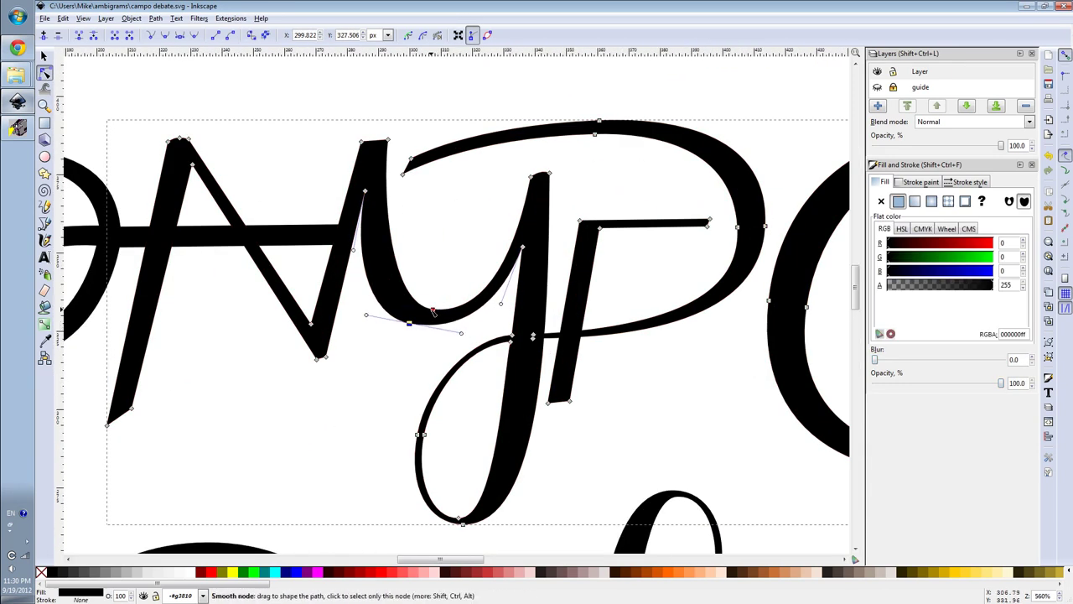
# Step: Slightly adjust the curve handle of a node on the y curve
pyautogui.scroll(3, 382, 144)
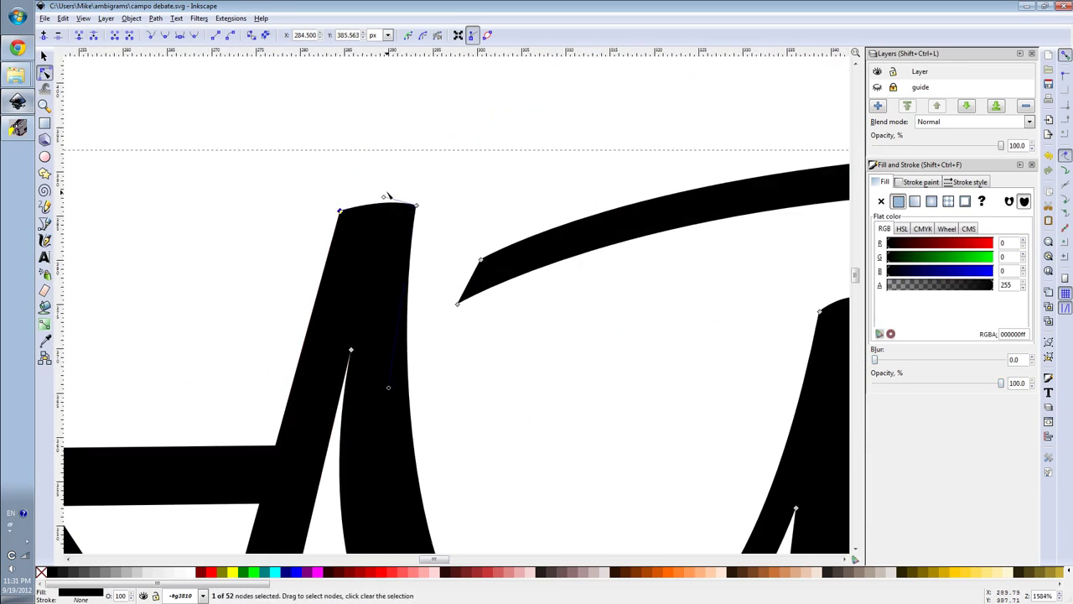
pyautogui.scroll(-3, 387, 196)
pyautogui.scroll(-3, 676, 96)
pyautogui.scroll(3, 438, 394)
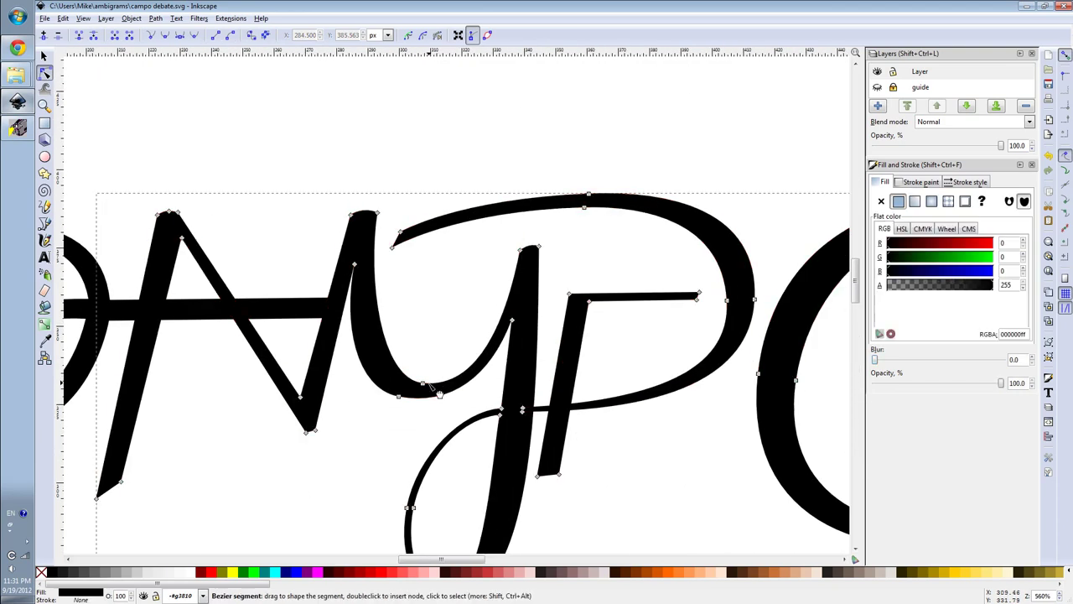
pyautogui.click(399, 397)
pyautogui.moveTo(349, 326); pyautogui.dragTo(345, 323)
pyautogui.scroll(-3, 377, 352)
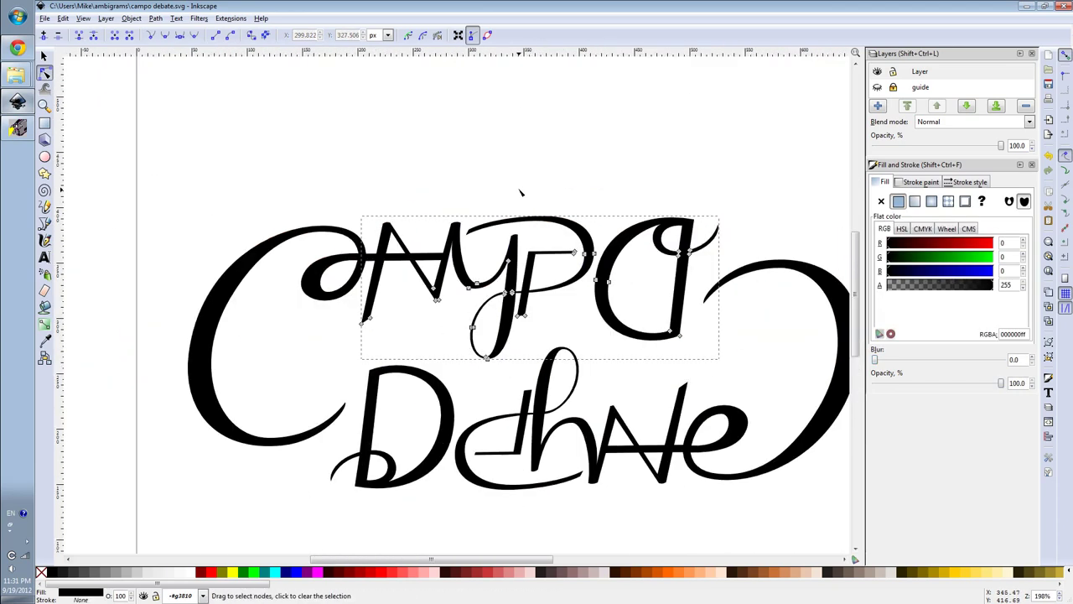
pyautogui.scroll(-2, 419, 369)
pyautogui.scroll(6, 454, 379)
pyautogui.scroll(-6, 453, 379)
pyautogui.scroll(6, 520, 321)
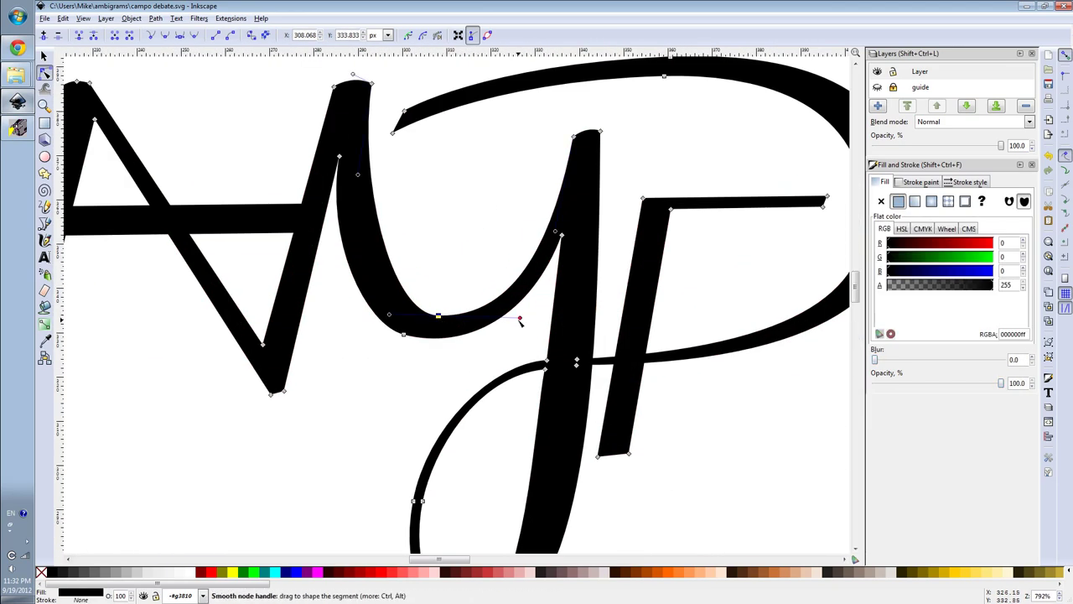
pyautogui.scroll(-4, 576, 143)
pyautogui.scroll(-1, 584, 158)
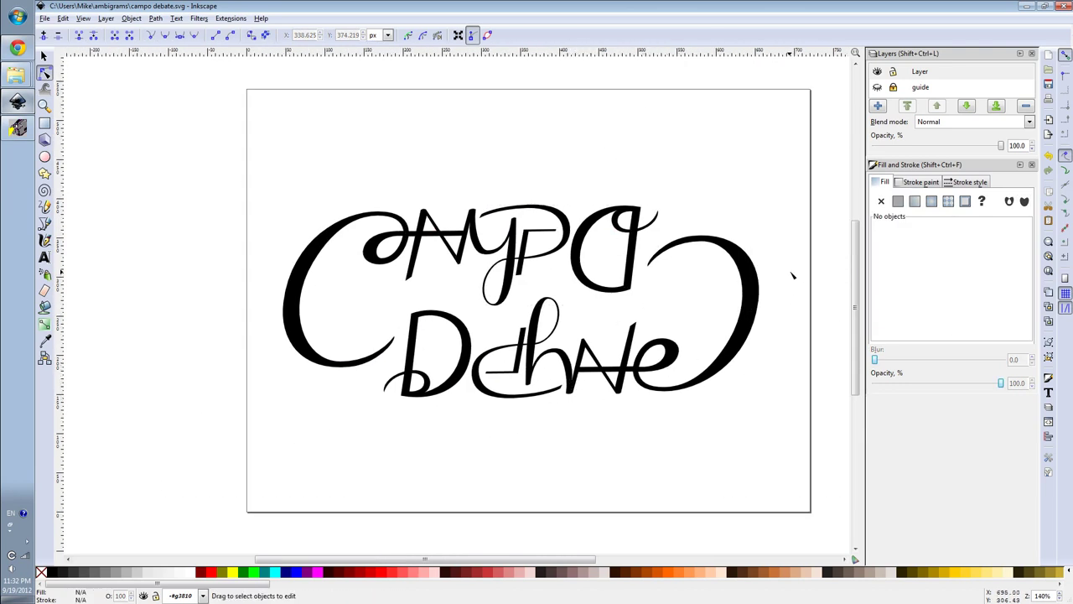
# Step: Reshape the joins near the y's top and the m's arch, then compare with the reference image
pyautogui.moveTo(479, 233); pyautogui.dragTo(431, 175)
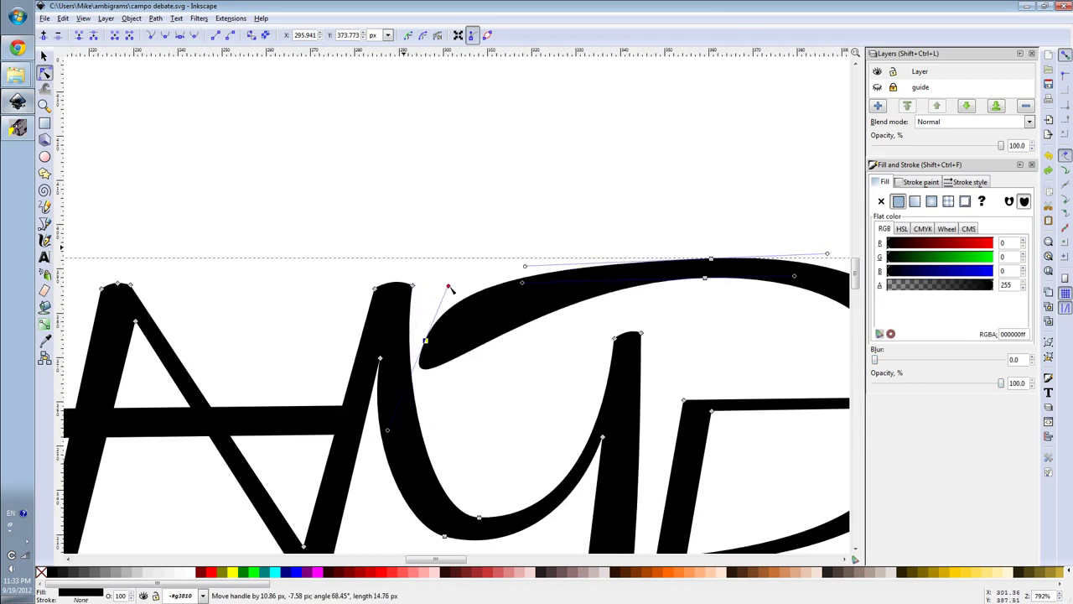
pyautogui.moveTo(451, 290); pyautogui.dragTo(452, 285)
pyautogui.press('5')
pyautogui.click(625, 139)
pyautogui.scroll(3, 561, 214)
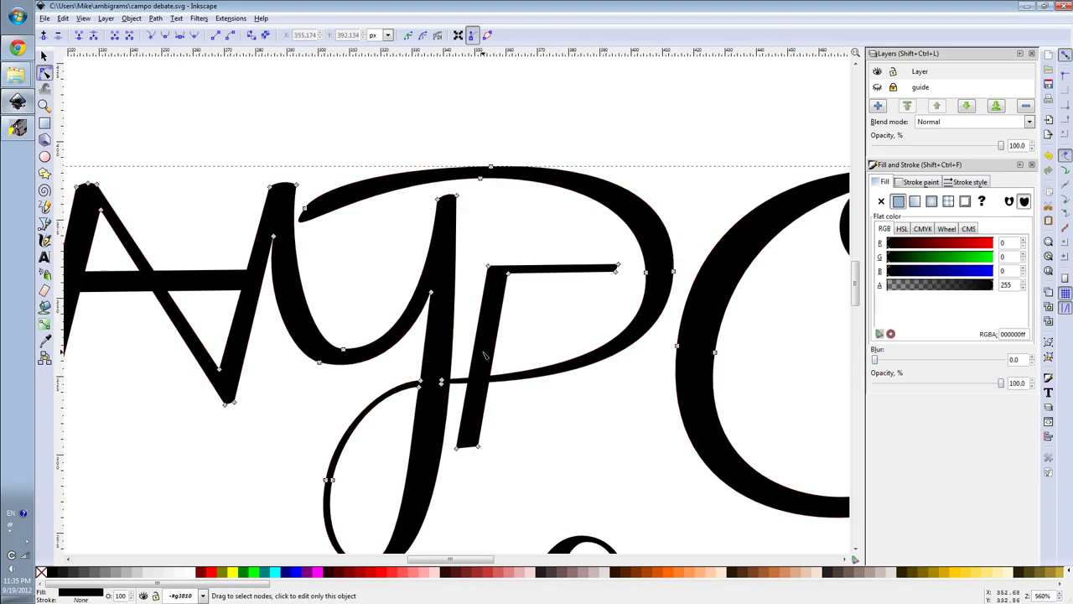
pyautogui.hscroll(1, 614, 194)
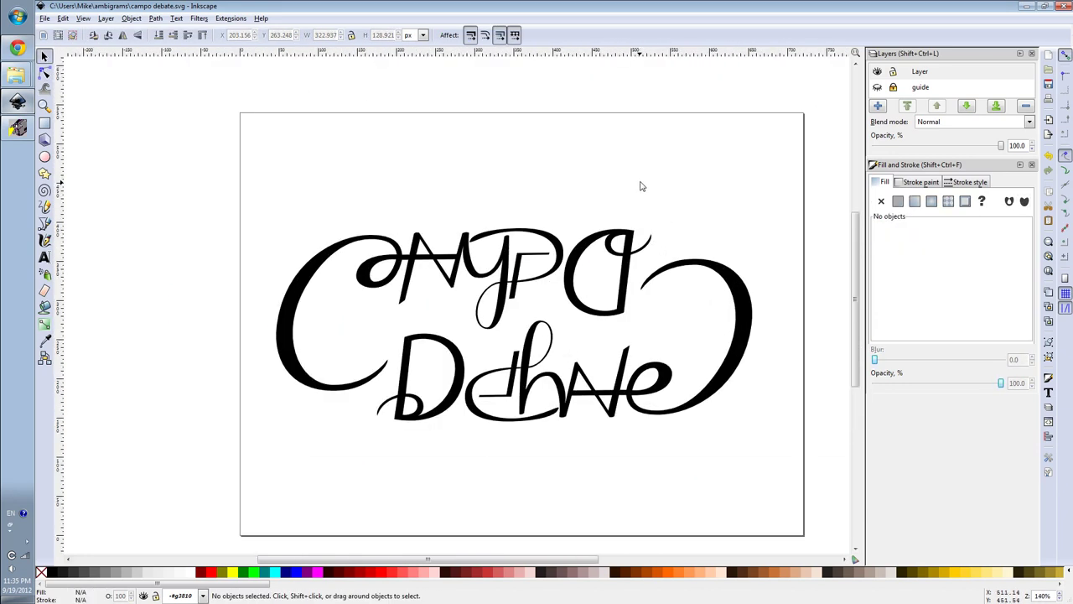
pyautogui.keyDown('ctrl'); pyautogui.scroll(2, 440, 226); pyautogui.keyUp('ctrl')
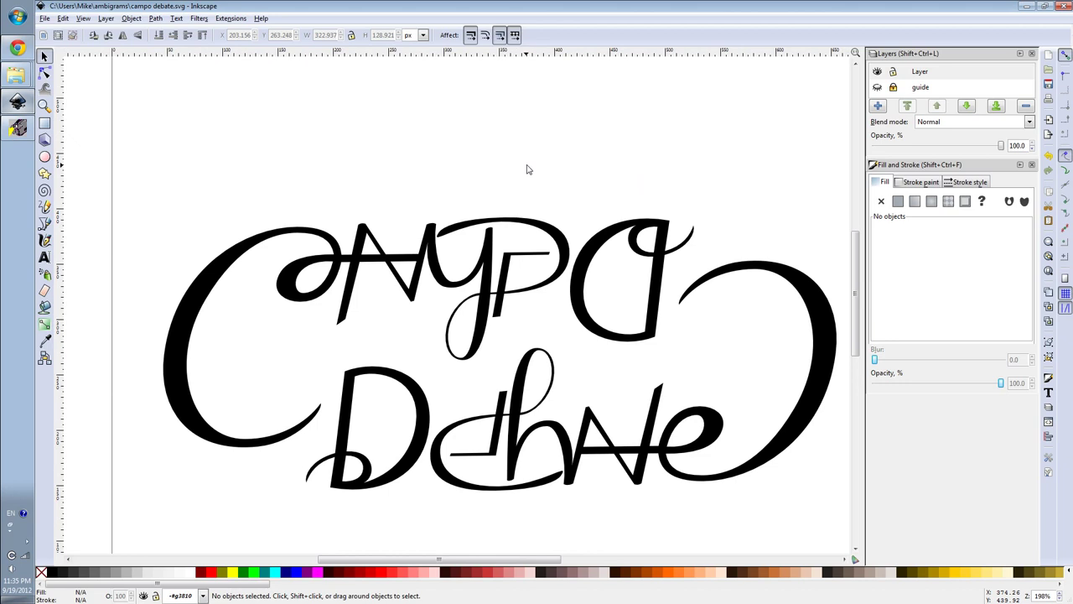
pyautogui.hotkey('alt', 'Tab')
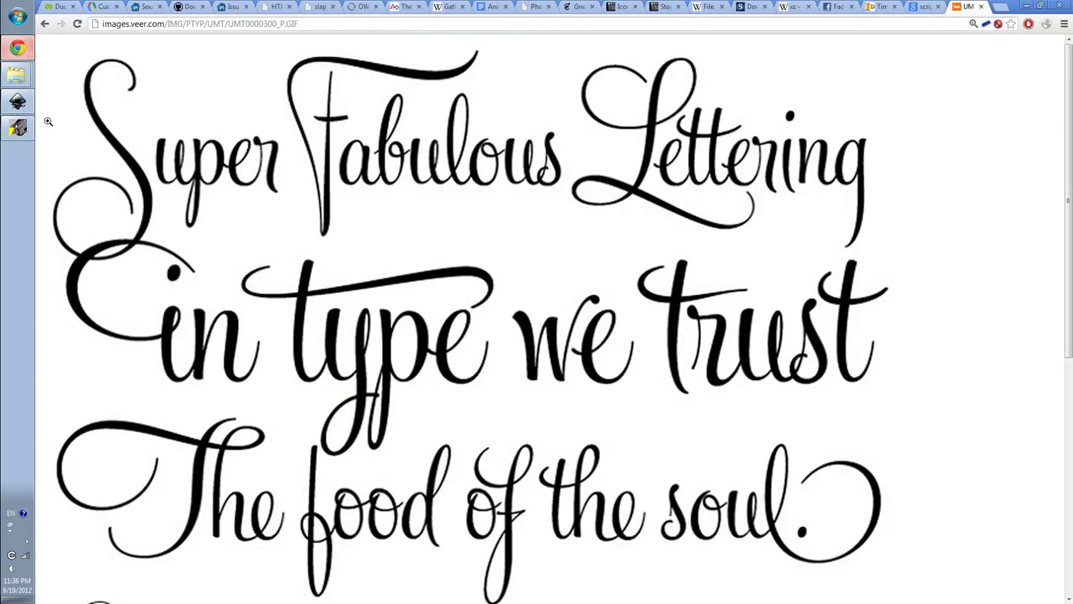
pyautogui.hotkey('alt', 'Tab')
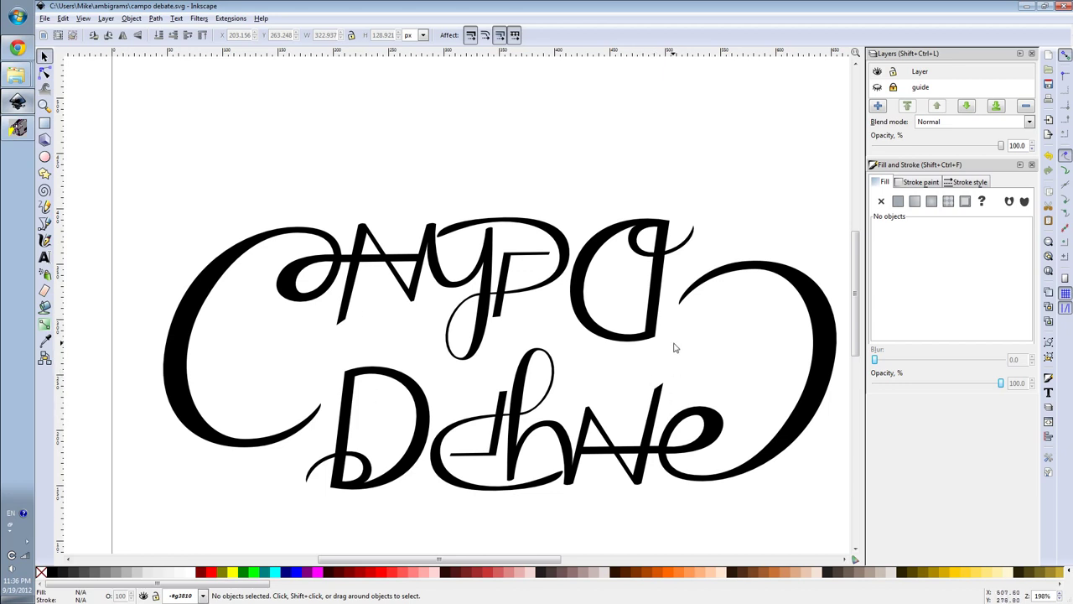
# Step: Reshape the A's left stroke, bulging its bottom and easing the curve near the crossbar
pyautogui.scroll(3, 711, 374)
pyautogui.doubleClick(311, 302)
pyautogui.scroll(5, 344, 183)
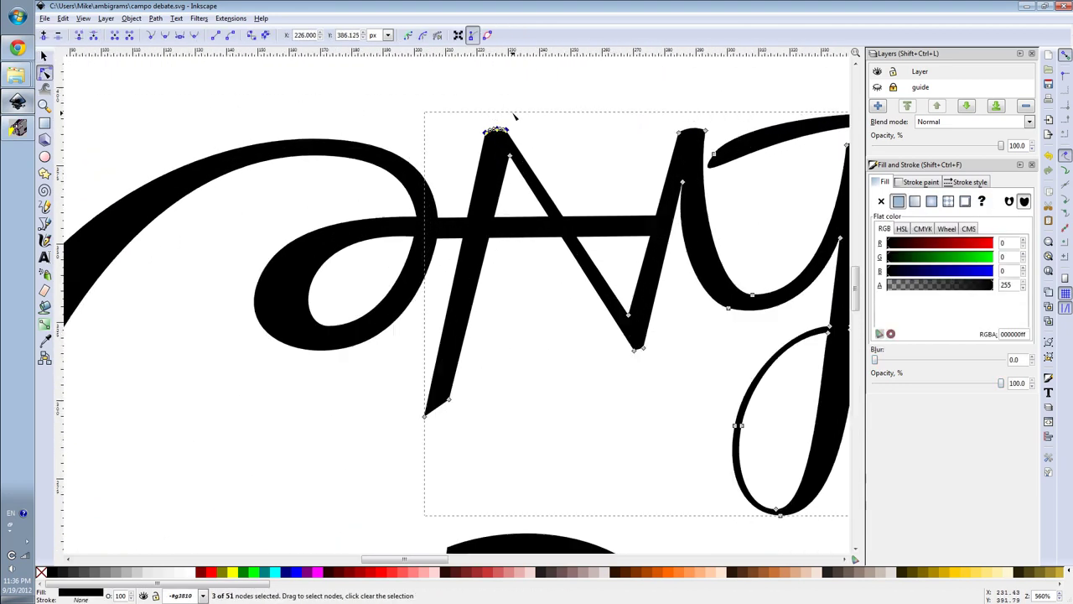
pyautogui.scroll(-5, 412, 187)
pyautogui.moveTo(397, 390); pyautogui.dragTo(431, 436)
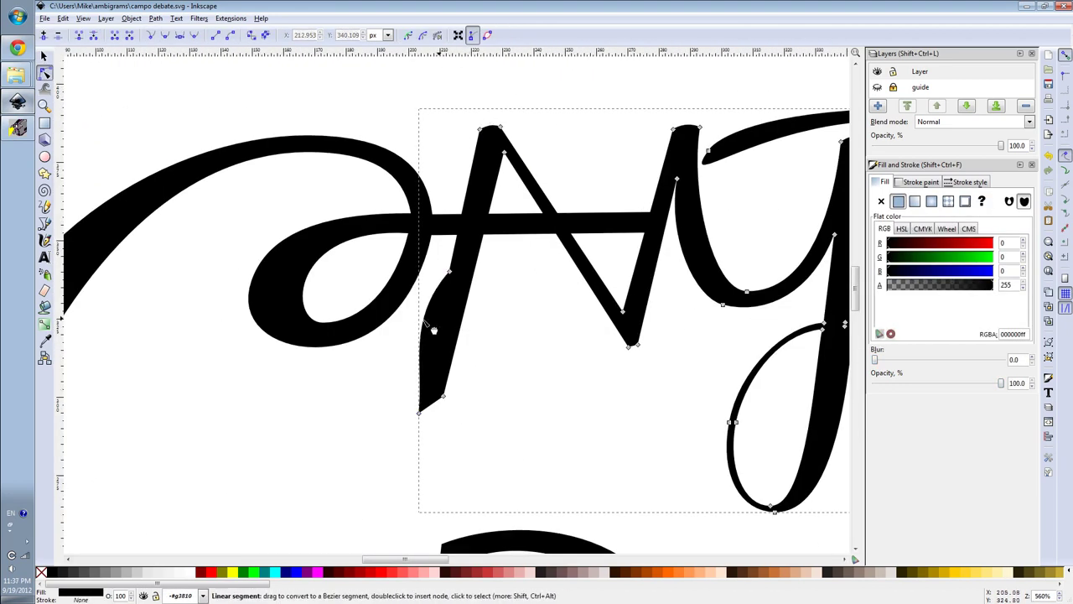
pyautogui.moveTo(443, 396); pyautogui.dragTo(385, 436)
pyautogui.scroll(-1, 218, 72)
pyautogui.scroll(1, 185, 55)
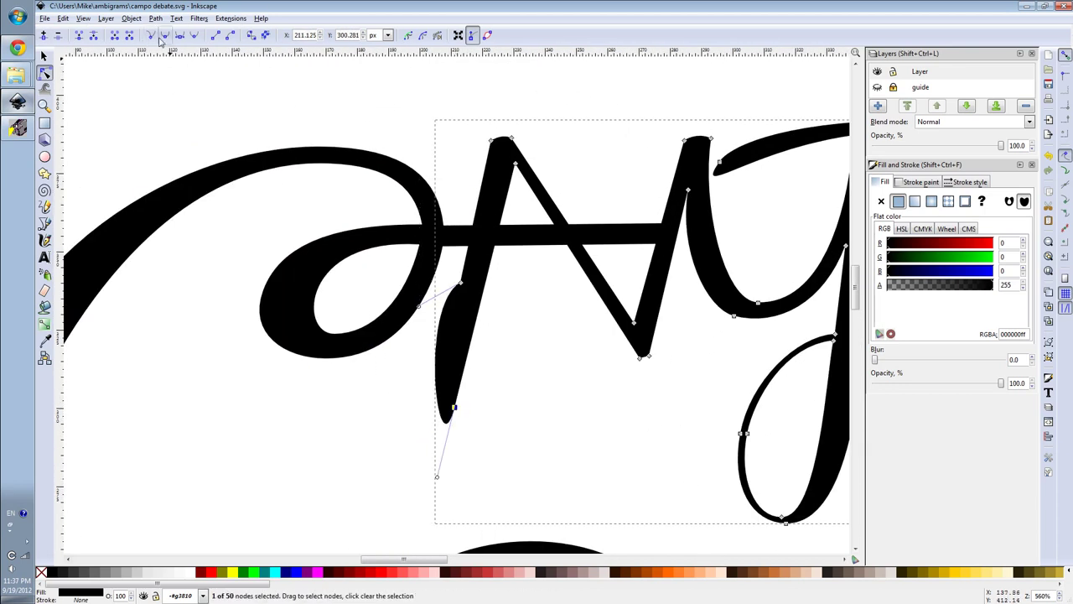
pyautogui.moveTo(436, 476)
pyautogui.mouseDown()
pyautogui.moveTo(431, 439)
pyautogui.moveTo(378, 445)
pyautogui.mouseUp()
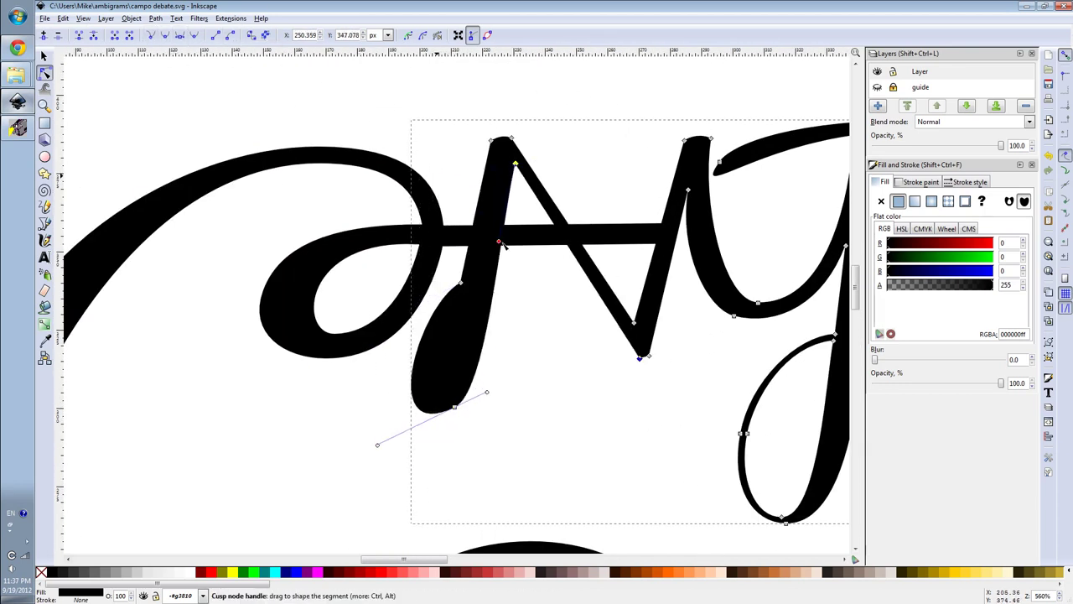
pyautogui.moveTo(499, 242); pyautogui.dragTo(512, 260)
pyautogui.click(461, 283)
pyautogui.scroll(-5, 550, 395)
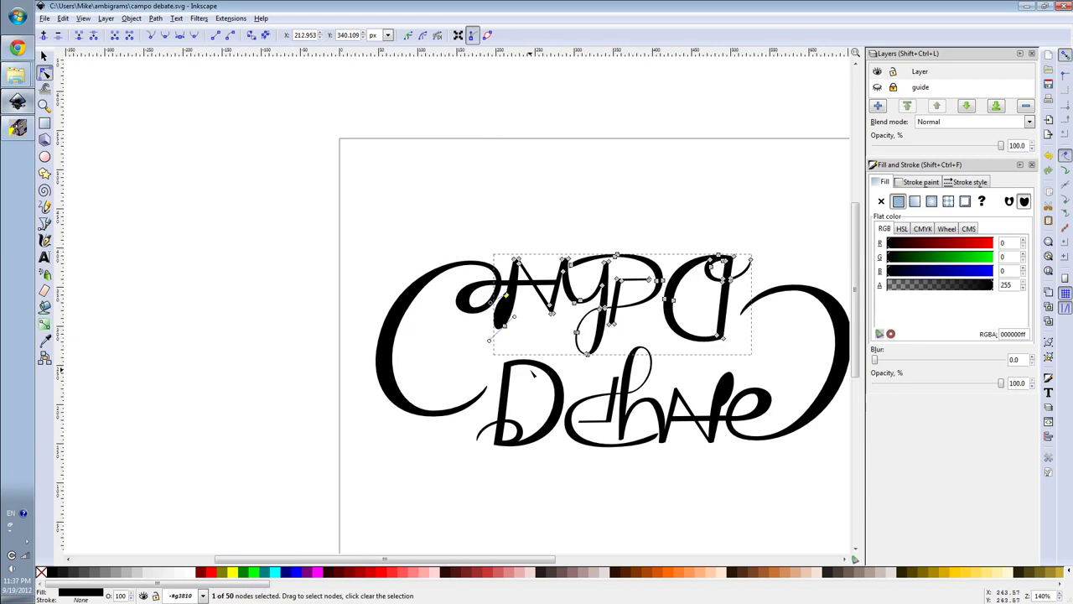
pyautogui.scroll(3, 550, 394)
pyautogui.scroll(-2, 550, 394)
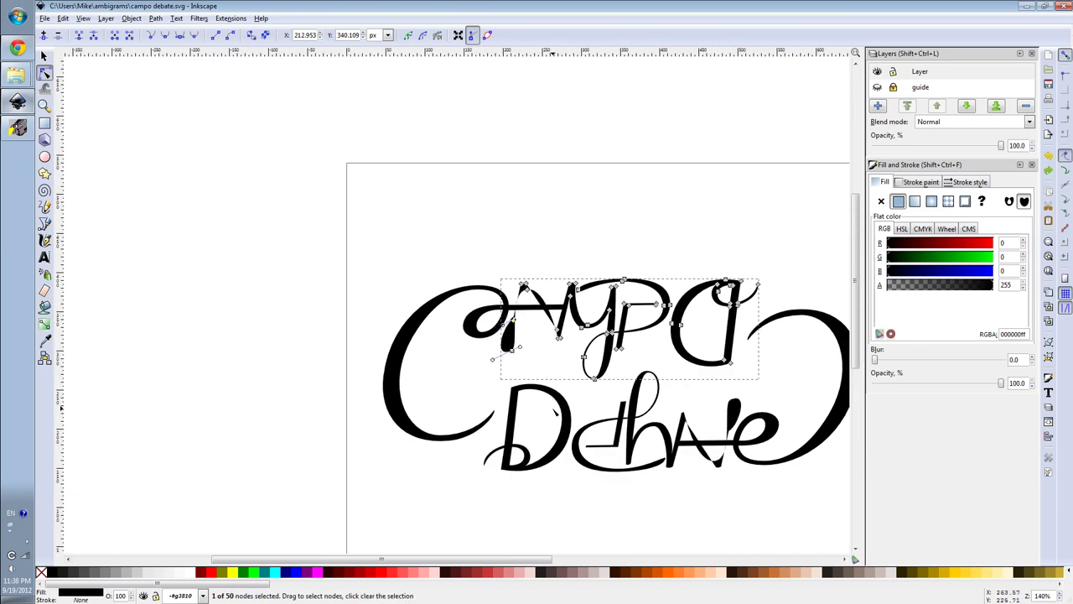
pyautogui.hotkey('ctrl', 'z')
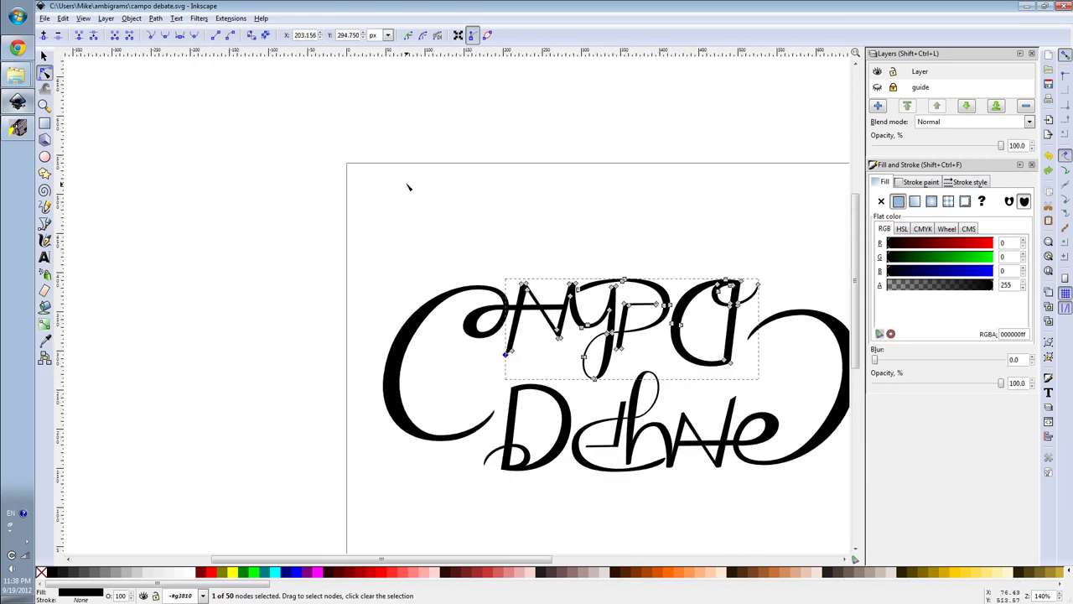
# Step: Nudge the o's curve handle, then check the lettering reference image
pyautogui.scroll(3, 772, 293)
pyautogui.scroll(-3, 771, 293)
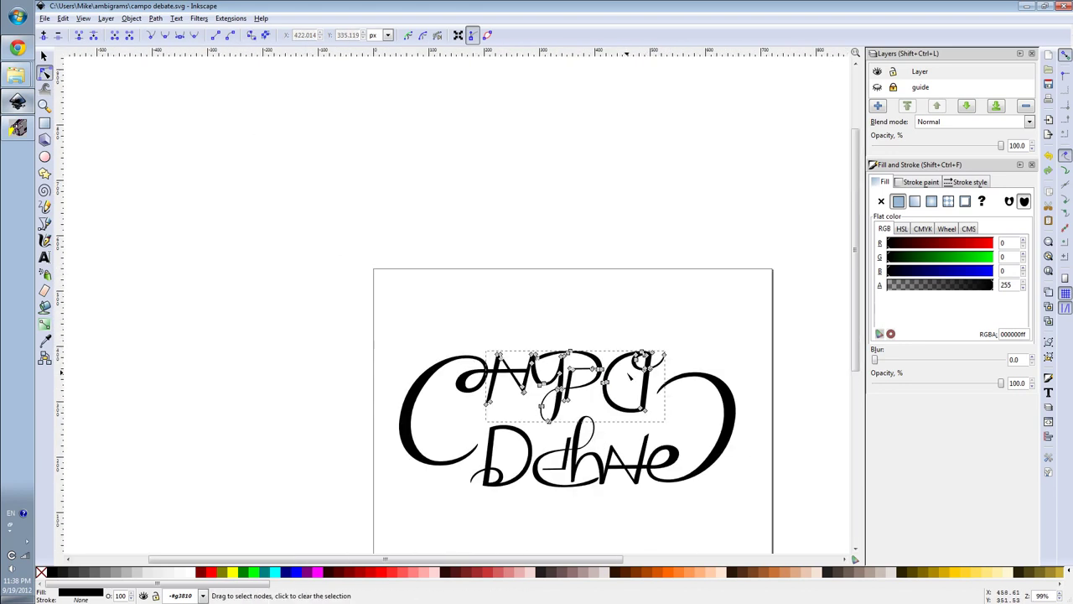
pyautogui.scroll(3, 771, 294)
pyautogui.moveTo(552, 278); pyautogui.dragTo(551, 279)
pyautogui.scroll(-5, 668, 275)
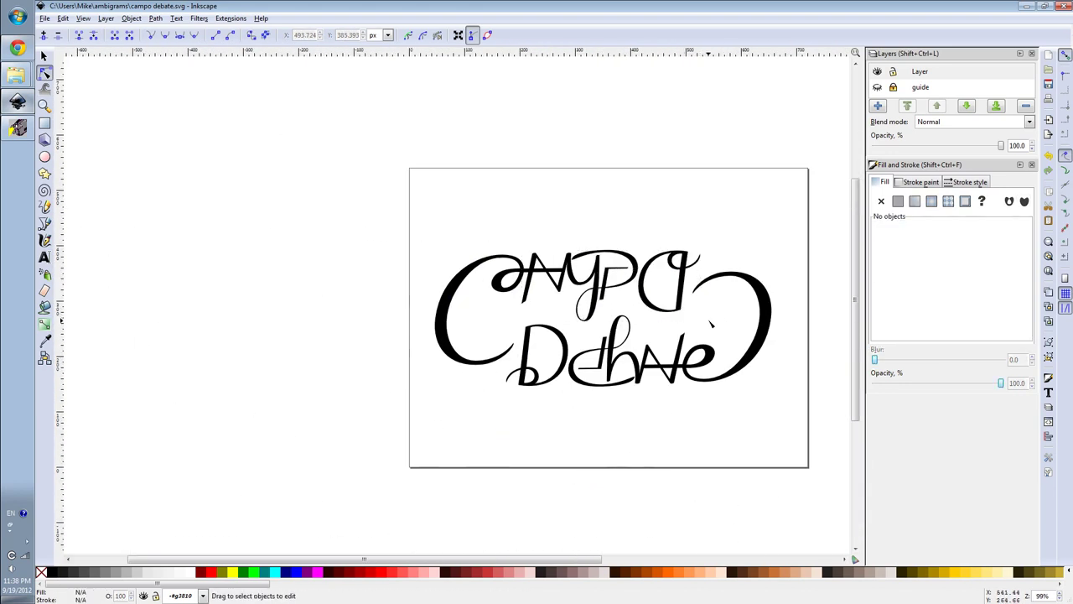
pyautogui.scroll(4, 578, 242)
pyautogui.scroll(-1, 579, 241)
pyautogui.scroll(-2, 658, 217)
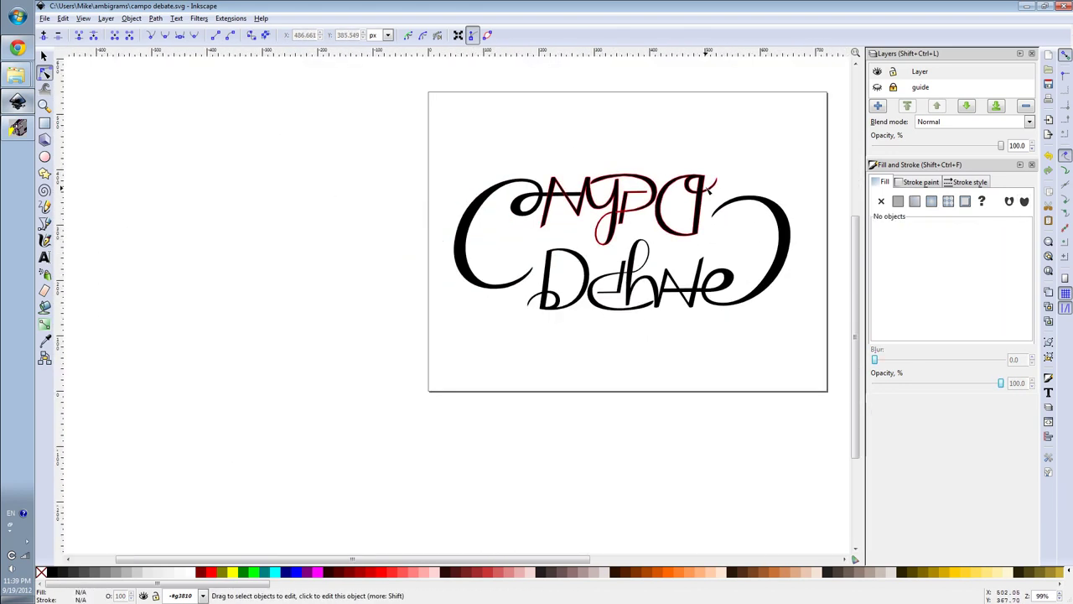
pyautogui.scroll(2, 503, 352)
pyautogui.press('Escape')
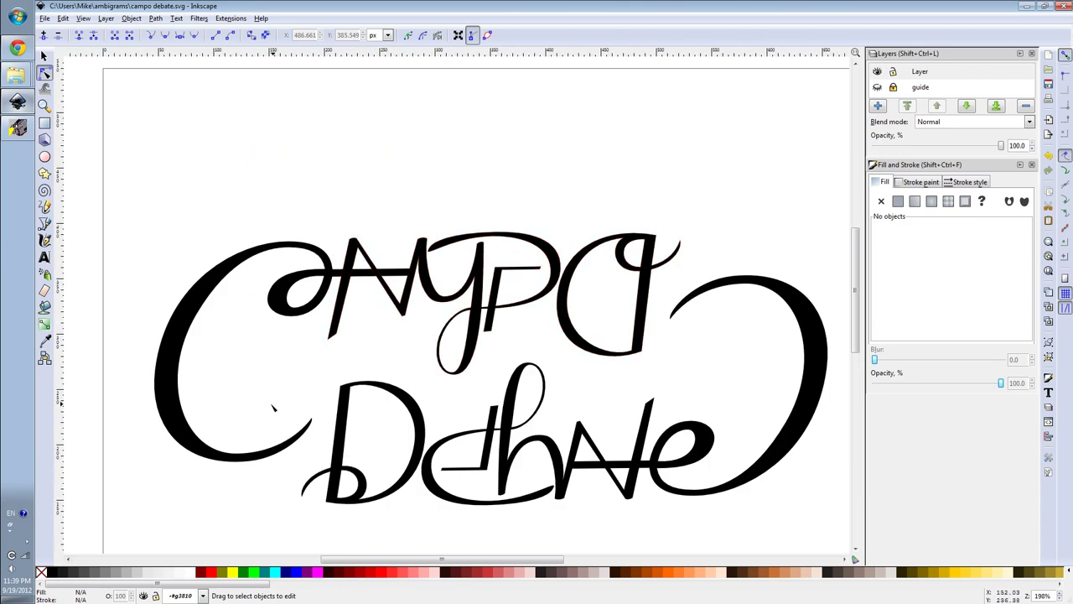
pyautogui.hotkey('alt', 'Tab')
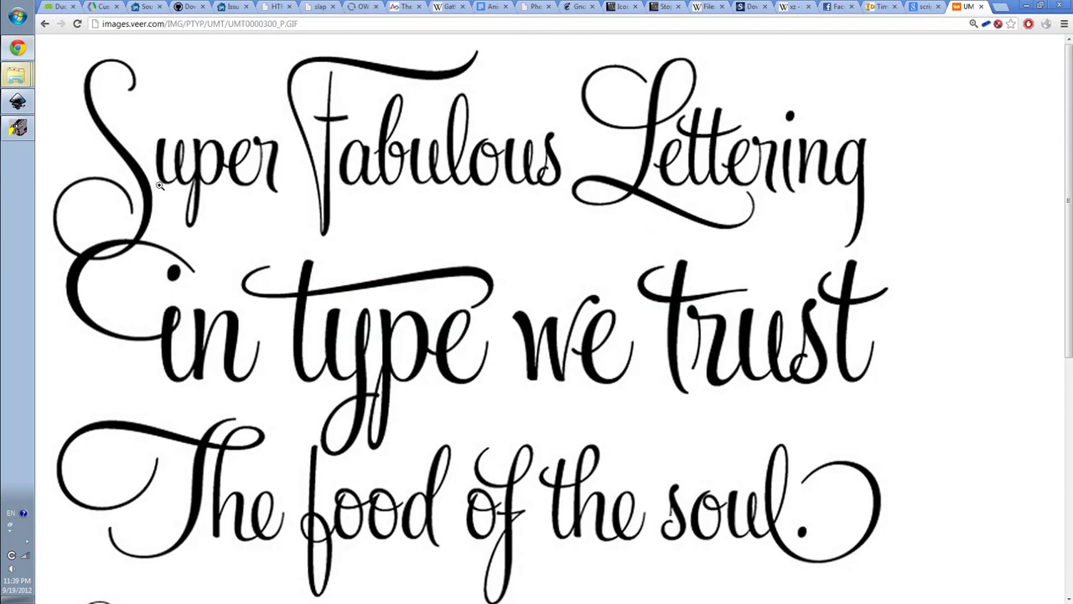
pyautogui.hotkey('alt', 'Tab')
pyautogui.scroll(-1, 721, 276)
# Step: Nudge a curve handle on the m and clear the selection
pyautogui.scroll(5, 556, 248)
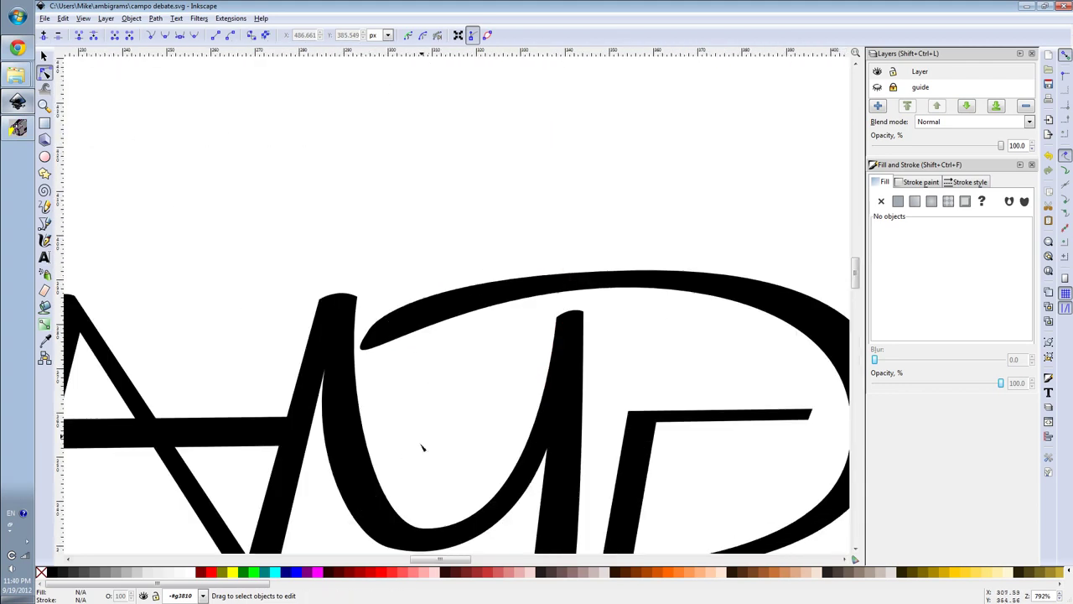
pyautogui.moveTo(382, 319); pyautogui.dragTo(381, 318)
pyautogui.press('Escape')
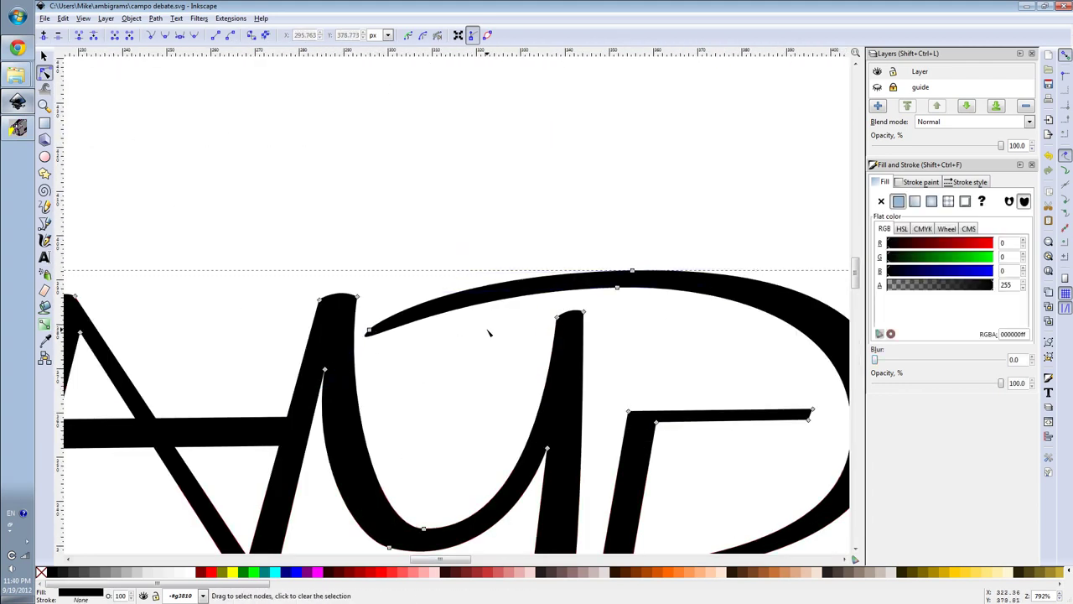
pyautogui.scroll(-5, 520, 311)
pyautogui.scroll(5, 556, 294)
pyautogui.click(483, 294)
pyautogui.scroll(-3, 646, 185)
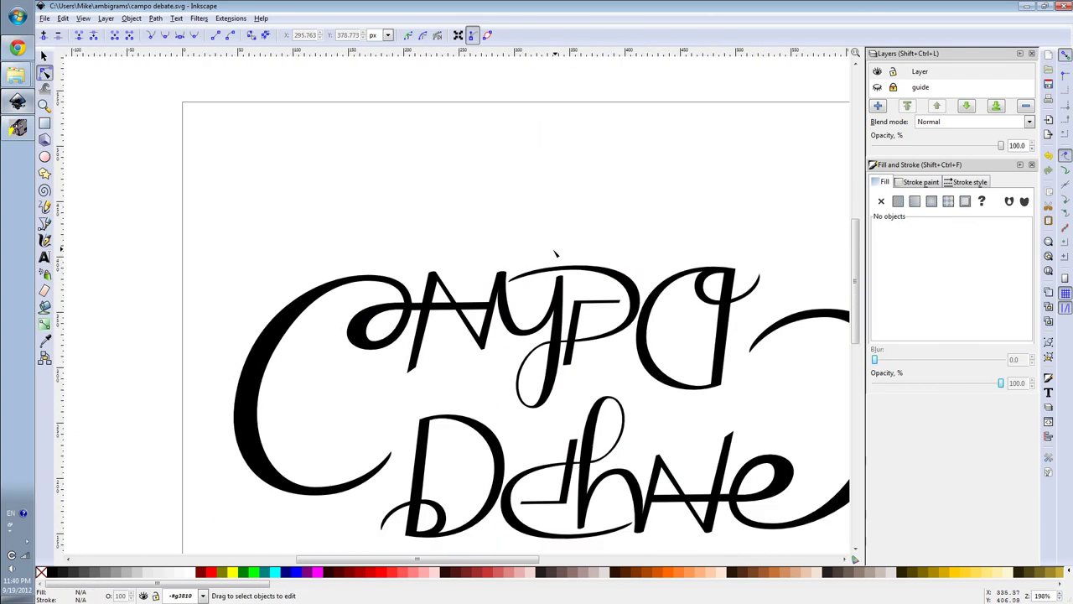
pyautogui.scroll(-1, 646, 185)
pyautogui.scroll(-1, 659, 173)
pyautogui.scroll(3, 588, 312)
# Step: Widen the final letter's loop by pulling its handle further left
pyautogui.click(587, 311)
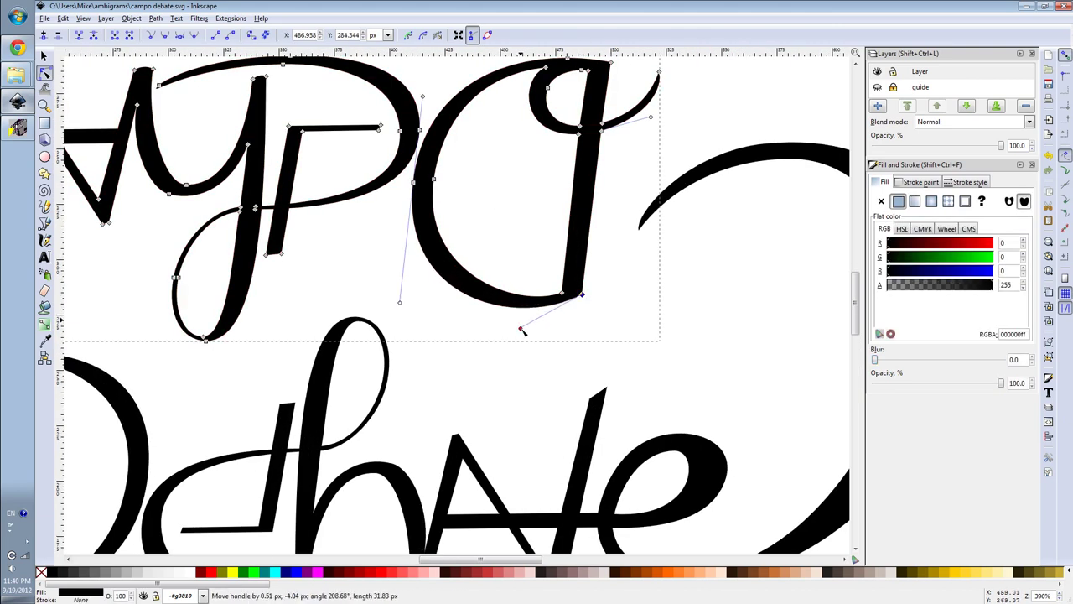
pyautogui.click(623, 294)
pyautogui.scroll(3, 587, 352)
pyautogui.click(576, 399)
pyautogui.scroll(-4, 576, 398)
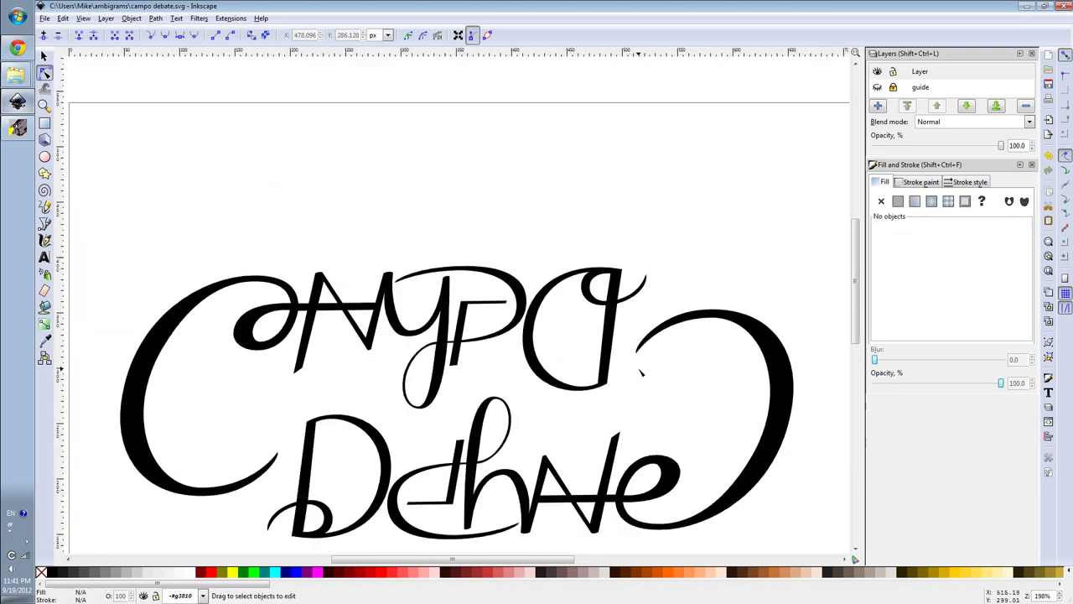
pyautogui.scroll(5, 570, 322)
pyautogui.moveTo(569, 322); pyautogui.dragTo(494, 375)
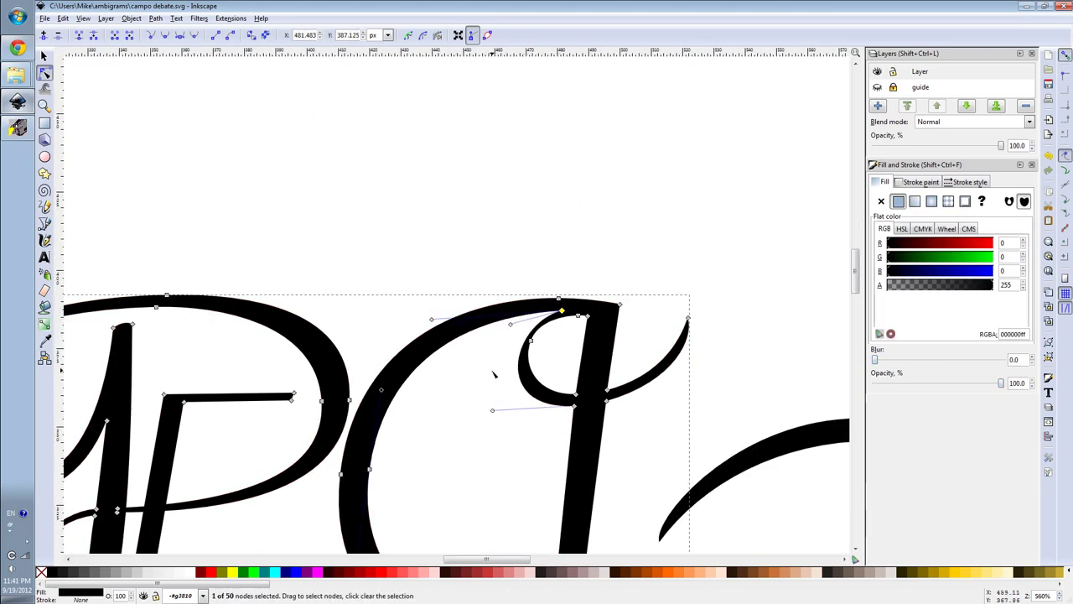
pyautogui.moveTo(493, 320); pyautogui.dragTo(495, 320)
pyautogui.scroll(1, 578, 322)
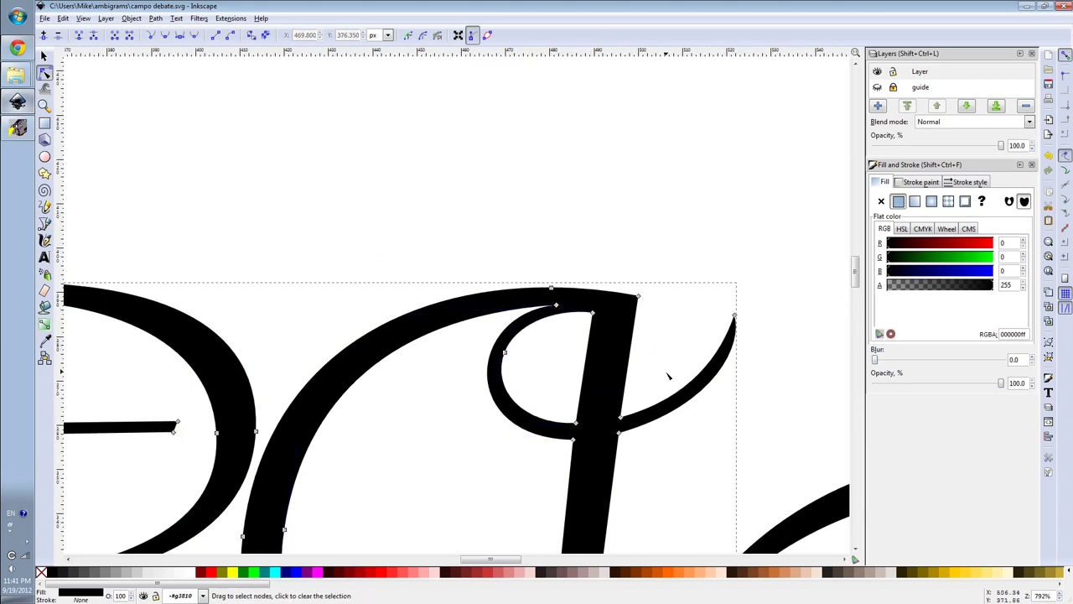
pyautogui.scroll(-5, 668, 377)
pyautogui.scroll(5, 668, 377)
pyautogui.scroll(-6, 606, 352)
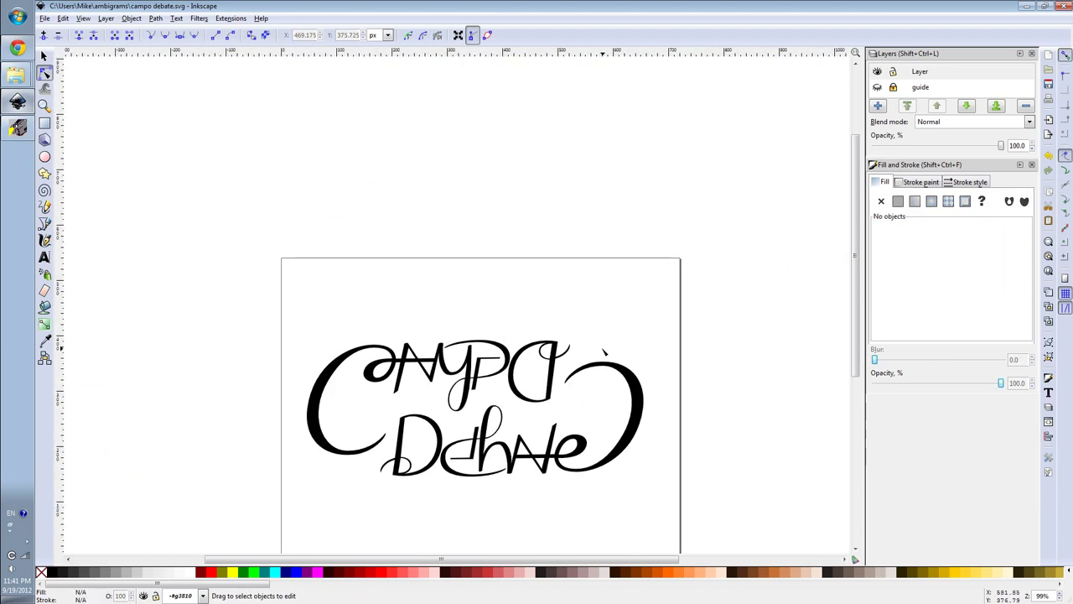
# Step: Reshape the word's tail into a curved stroke, deleting its top node and stretching the end
pyautogui.scroll(2, 591, 352)
pyautogui.click(595, 355)
pyautogui.scroll(1, 581, 350)
pyautogui.moveTo(582, 350)
pyautogui.mouseDown()
pyautogui.moveTo(577, 379)
pyautogui.moveTo(530, 326)
pyautogui.mouseUp()
pyautogui.moveTo(587, 305); pyautogui.dragTo(603, 313)
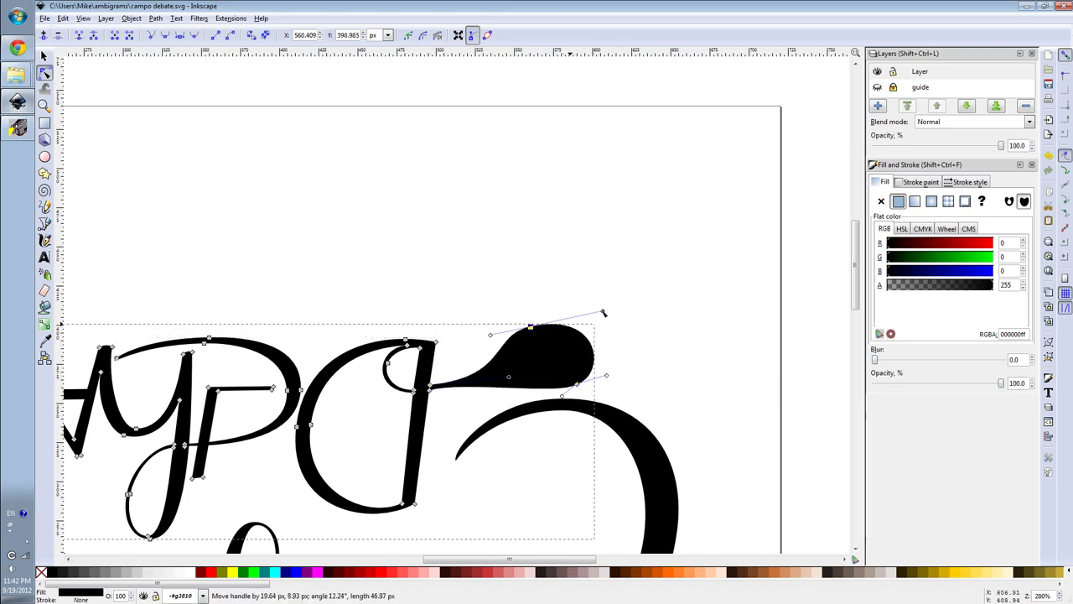
pyautogui.moveTo(511, 392)
pyautogui.mouseDown()
pyautogui.moveTo(521, 330)
pyautogui.moveTo(501, 309)
pyautogui.mouseUp()
pyautogui.scroll(-3, 643, 326)
pyautogui.scroll(3, 702, 304)
pyautogui.click(431, 321)
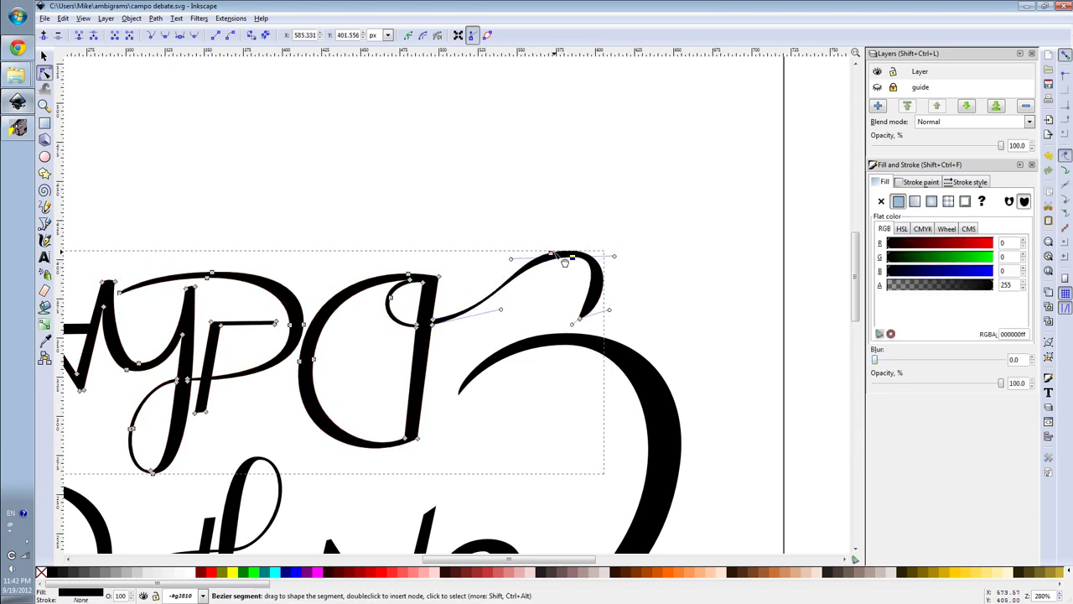
pyautogui.press('Delete')
pyautogui.click(493, 293)
pyautogui.moveTo(536, 273); pyautogui.dragTo(574, 240)
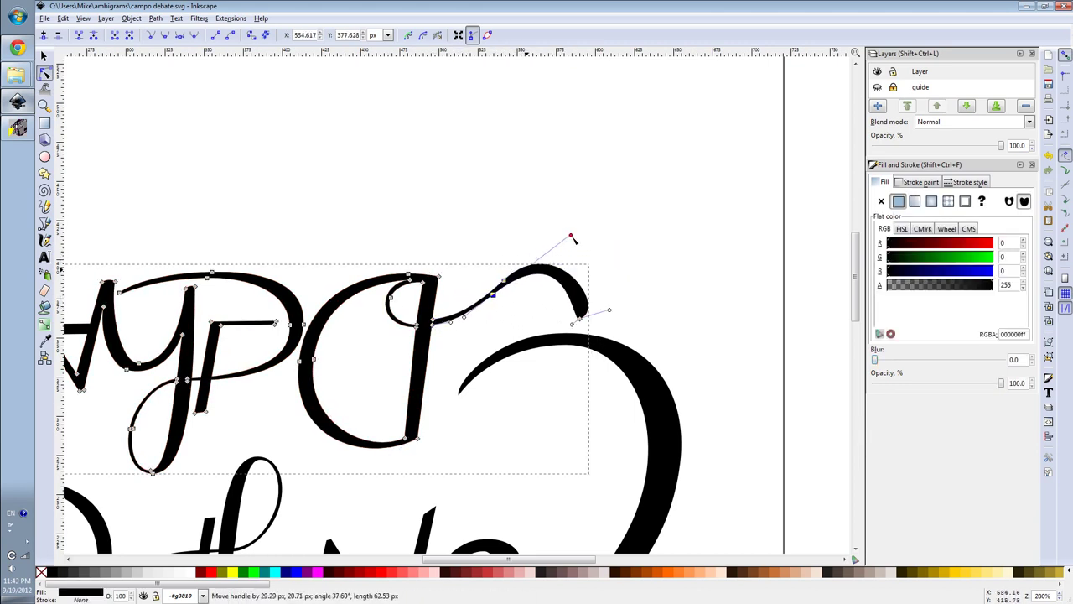
pyautogui.press('Escape')
# Step: Reshape the end of the lower curl into a rounded hook
pyautogui.scroll(-5, 819, 211)
pyautogui.scroll(5, 491, 312)
pyautogui.scroll(-5, 659, 293)
pyautogui.scroll(-1, 712, 279)
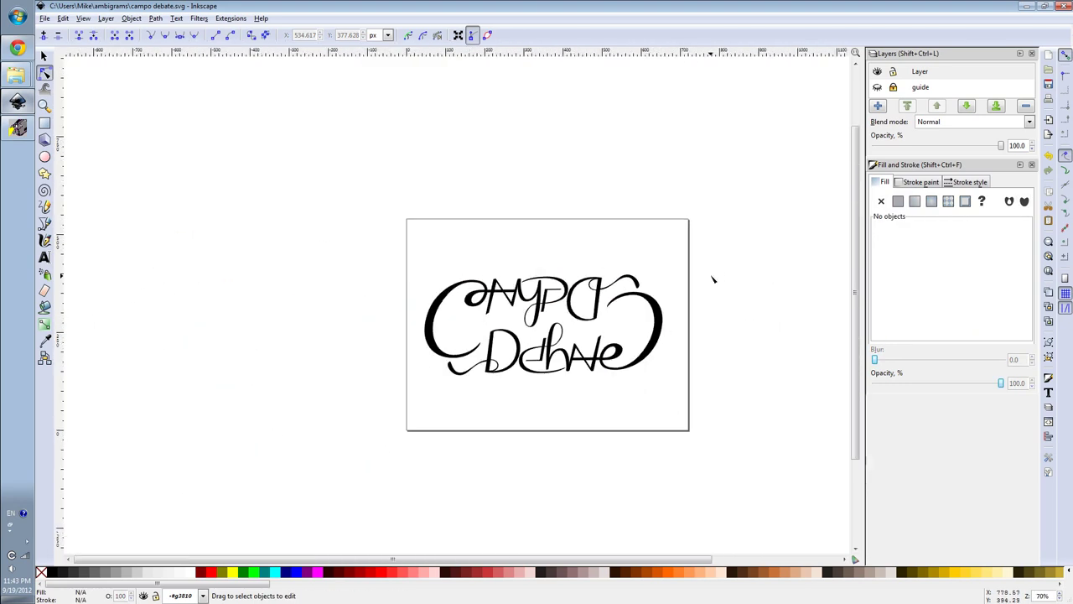
pyautogui.click(617, 280)
pyautogui.scroll(5, 617, 279)
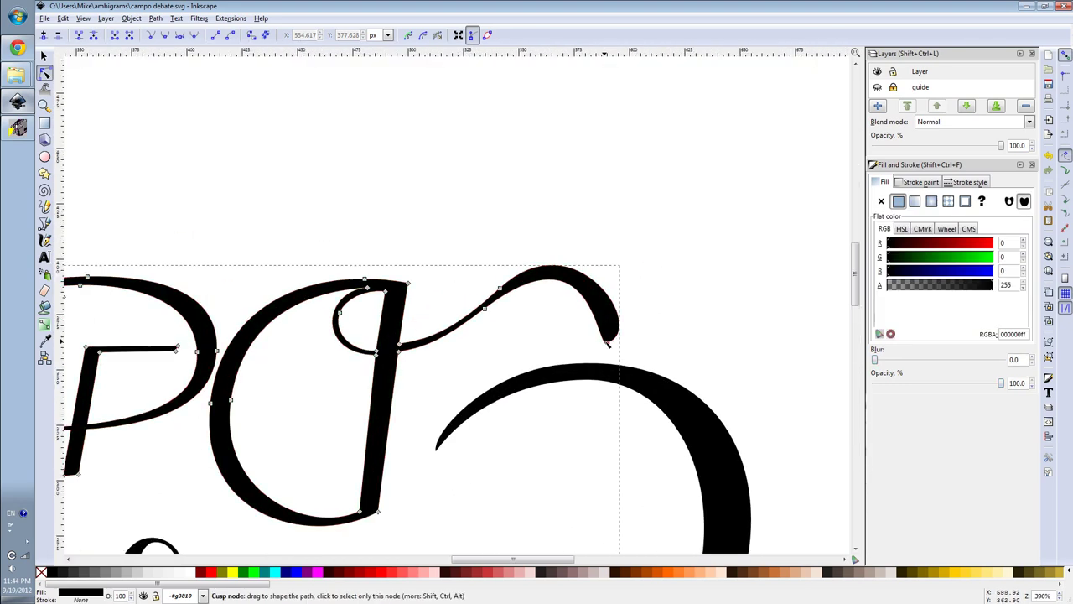
pyautogui.click(623, 330)
pyautogui.moveTo(619, 288)
pyautogui.mouseDown()
pyautogui.moveTo(616, 353)
pyautogui.moveTo(591, 355)
pyautogui.mouseUp()
pyautogui.scroll(1, 637, 291)
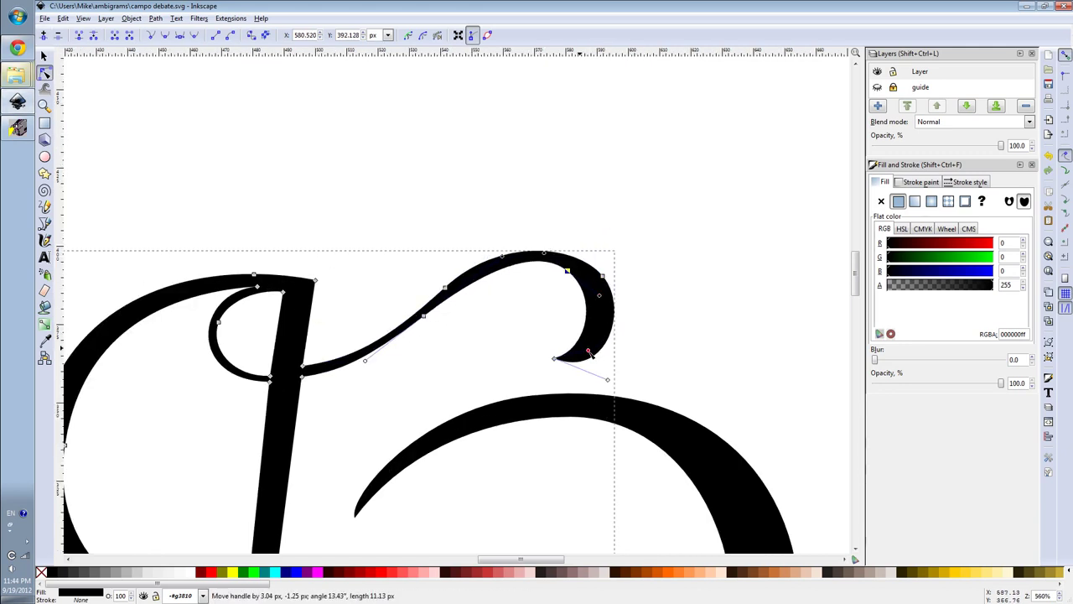
pyautogui.scroll(2, 304, 380)
pyautogui.scroll(-1, 304, 380)
# Step: Smooth the S-curve swash's bend and align the node where it meets the stem
pyautogui.moveTo(436, 335)
pyautogui.mouseDown()
pyautogui.moveTo(441, 344)
pyautogui.moveTo(480, 321)
pyautogui.mouseUp()
pyautogui.scroll(-1, 441, 344)
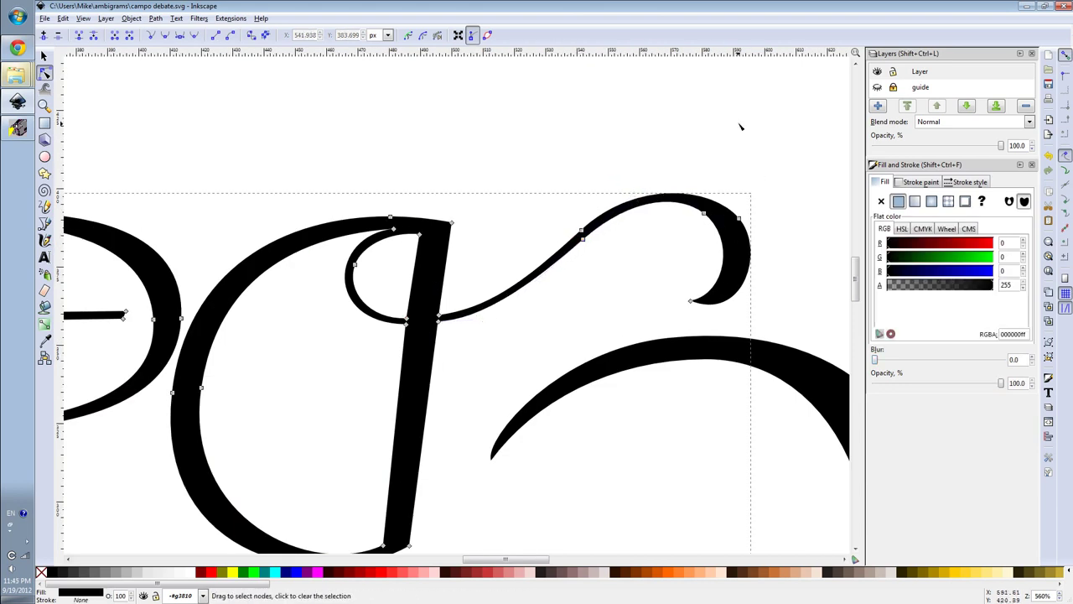
pyautogui.moveTo(585, 231); pyautogui.dragTo(581, 238)
pyautogui.scroll(-5, 452, 310)
pyautogui.scroll(7, 444, 290)
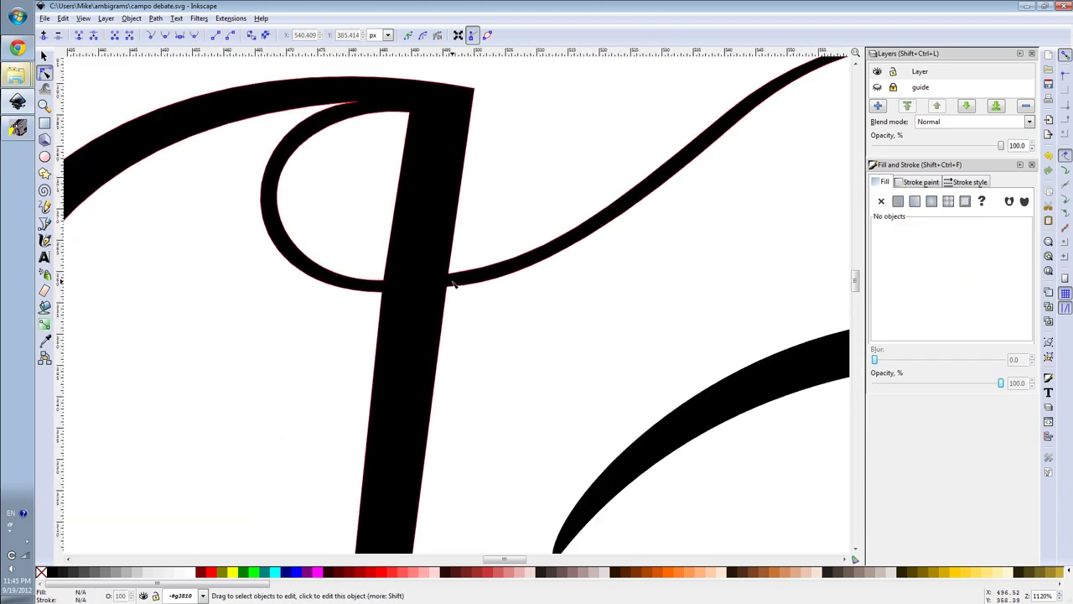
pyautogui.moveTo(446, 283); pyautogui.dragTo(447, 289)
pyautogui.scroll(-3, 446, 289)
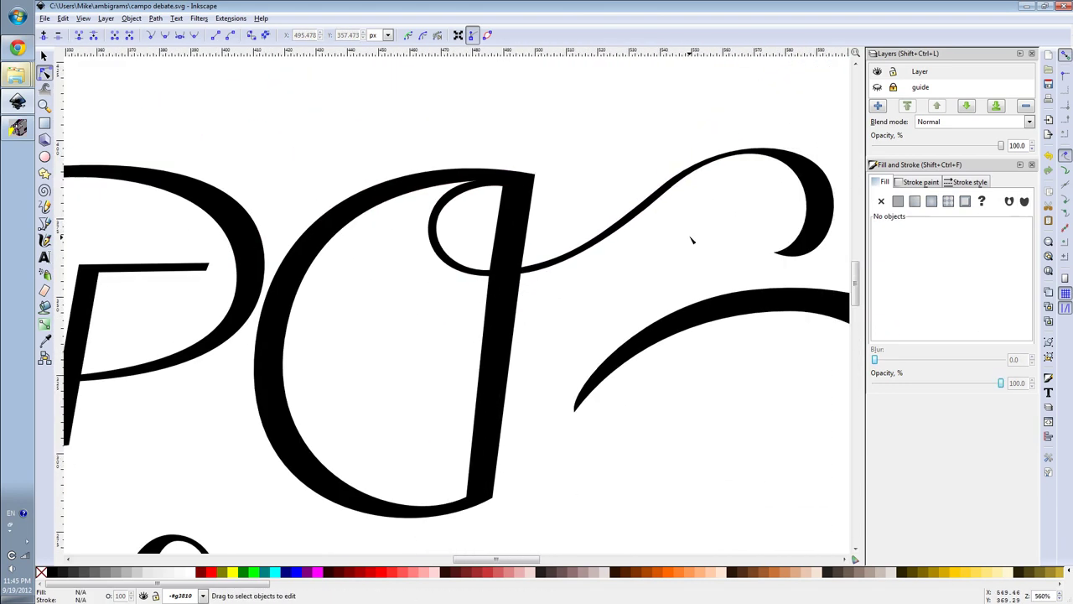
pyautogui.scroll(2, 587, 271)
# Step: Deselect the swash and save campo debate.svg
pyautogui.click(667, 237)
pyautogui.click(667, 238)
pyautogui.scroll(-4, 700, 241)
pyautogui.hotkey('ctrl', 's')
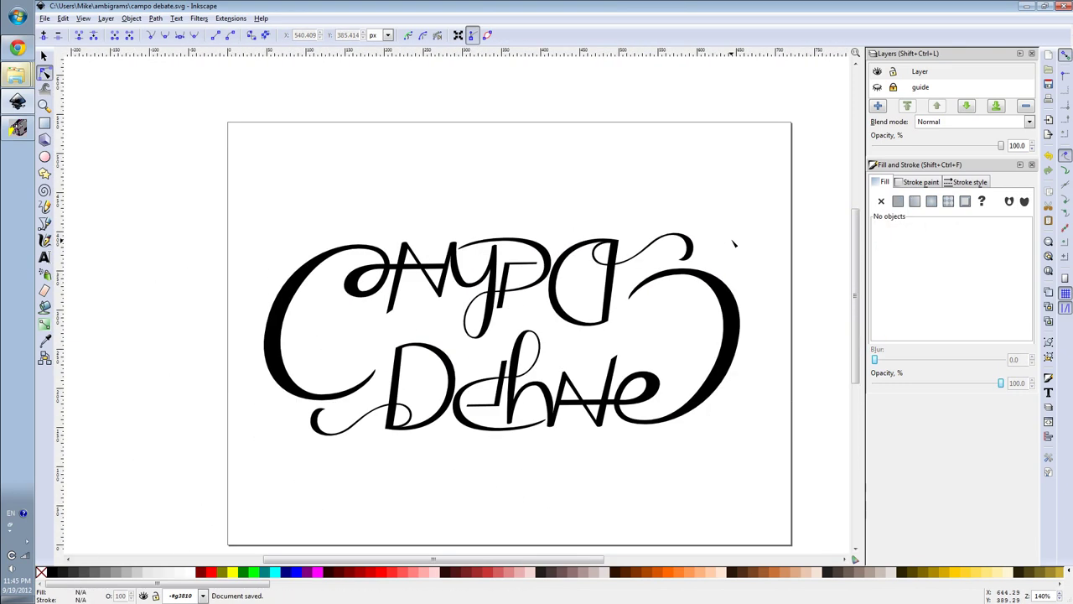
# Step: Reshape the top arc of the p by dragging its top node
pyautogui.click(531, 268)
pyautogui.scroll(4, 530, 269)
pyautogui.click(615, 263)
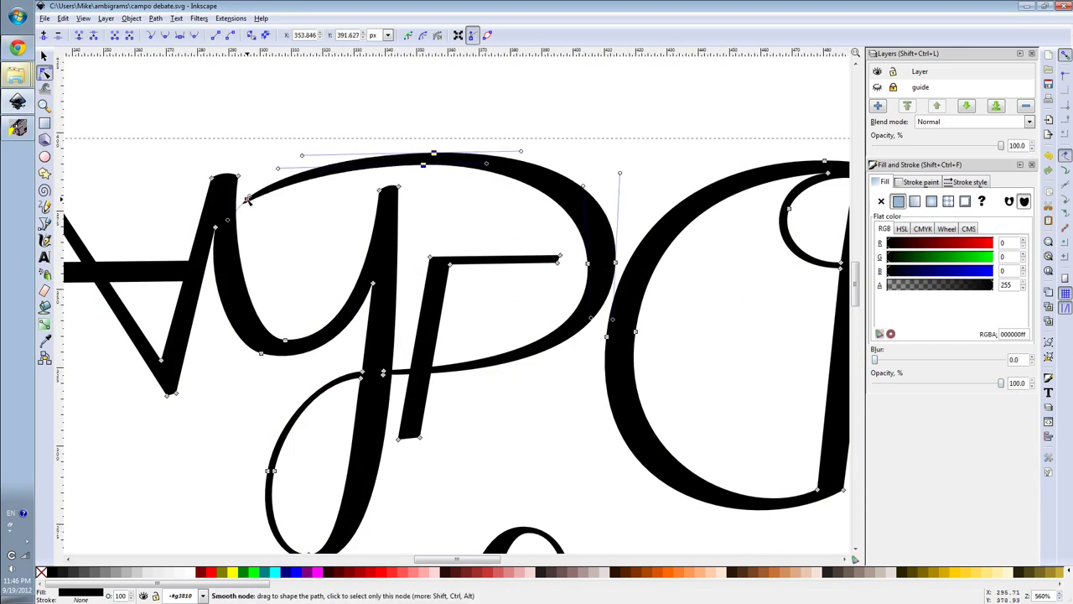
pyautogui.moveTo(439, 176); pyautogui.dragTo(445, 193)
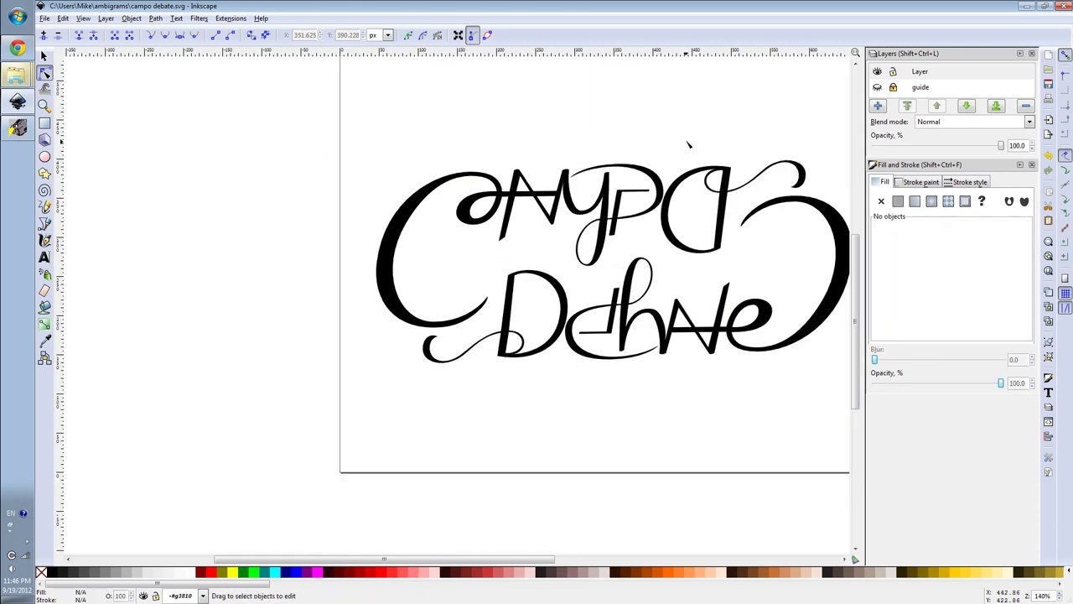
pyautogui.scroll(-4, 587, 252)
pyautogui.scroll(3, 638, 216)
pyautogui.scroll(-4, 638, 216)
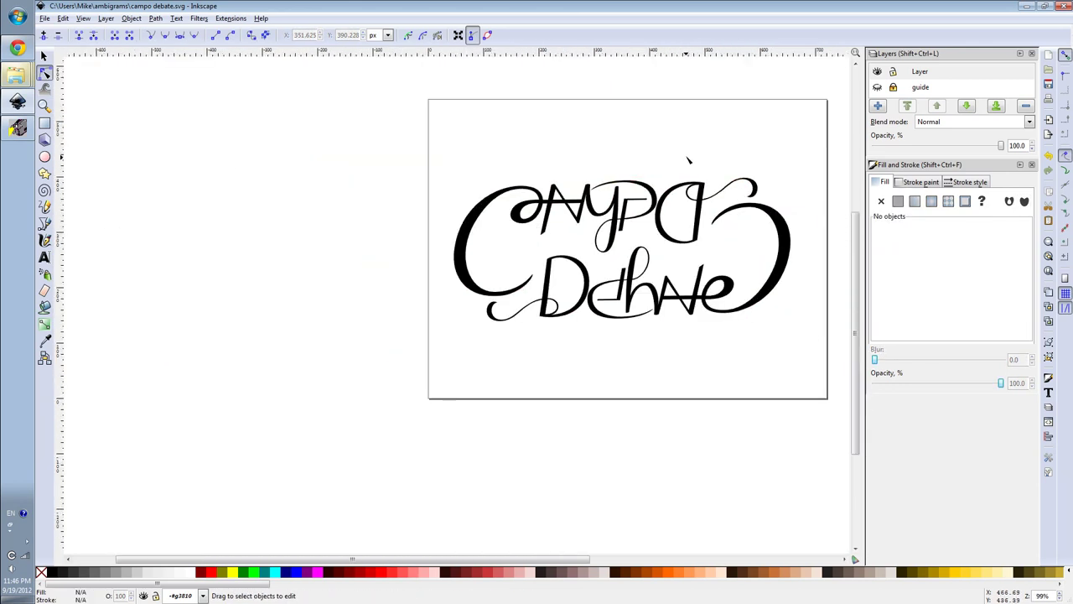
pyautogui.scroll(5, 688, 160)
# Step: Adjust a lettering curve handle near the M's Y junction, then deselect
pyautogui.click(634, 216)
pyautogui.moveTo(634, 215); pyautogui.dragTo(587, 408)
pyautogui.press('Escape')
pyautogui.scroll(-2, 658, 239)
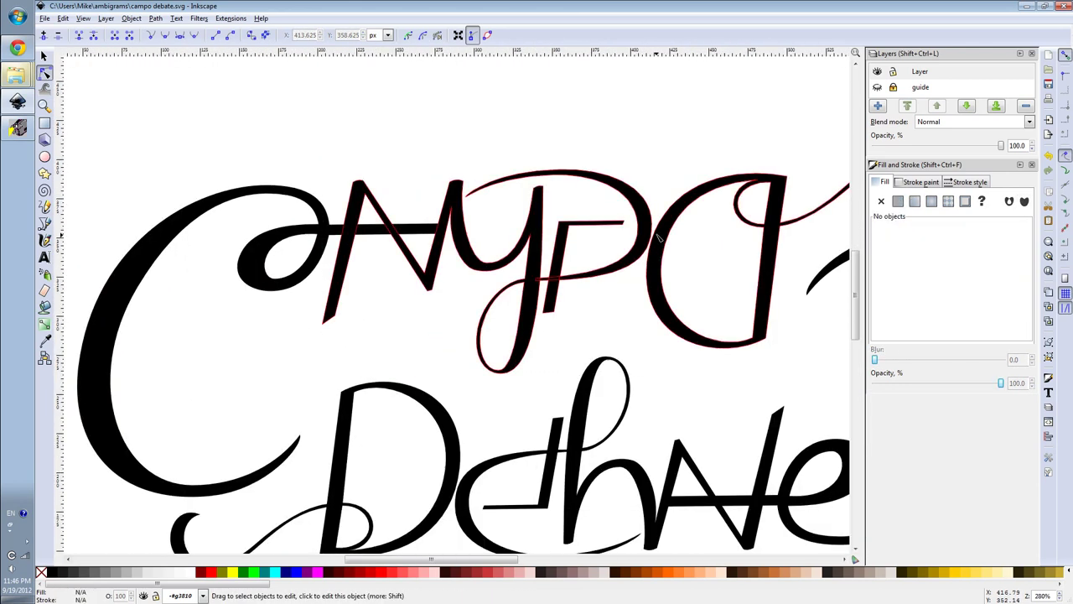
pyautogui.scroll(-1, 654, 260)
pyautogui.scroll(2, 640, 320)
# Step: Select the ampo and lettering paths to inspect their nodes
pyautogui.click(553, 312)
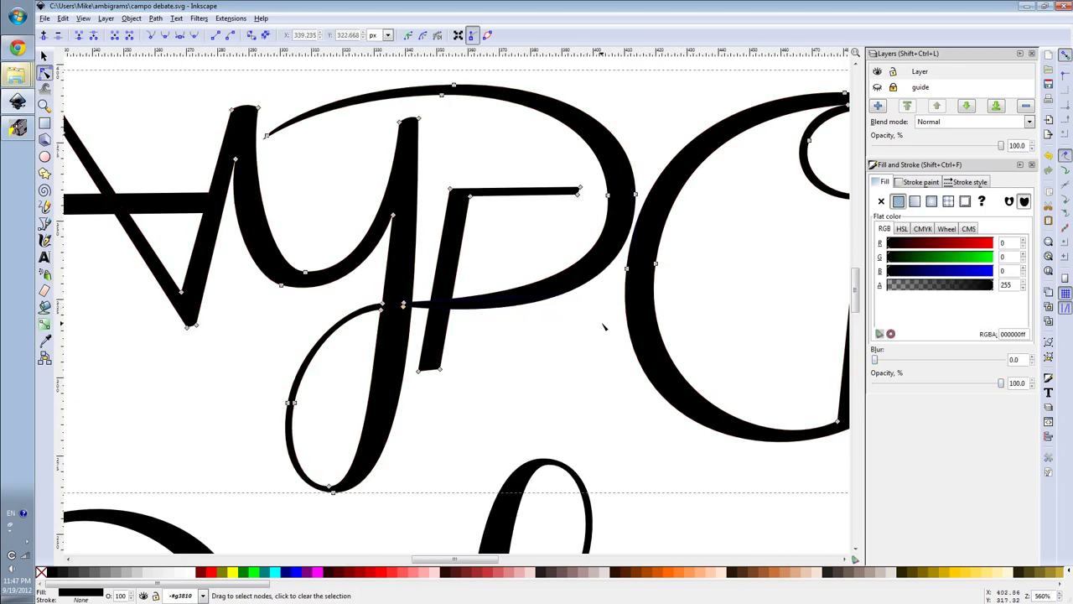
pyautogui.scroll(-2, 587, 327)
pyautogui.scroll(1, 517, 353)
pyautogui.scroll(-1, 592, 299)
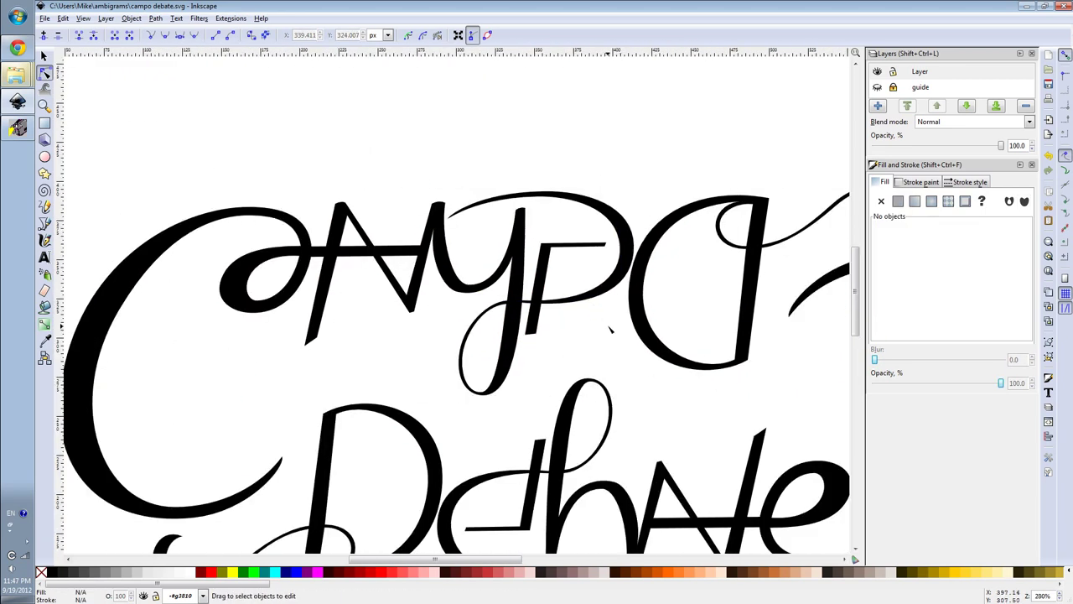
pyautogui.click(611, 304)
pyautogui.scroll(1, 611, 305)
pyautogui.click(663, 329)
pyautogui.scroll(-1, 663, 330)
pyautogui.scroll(-1, 663, 329)
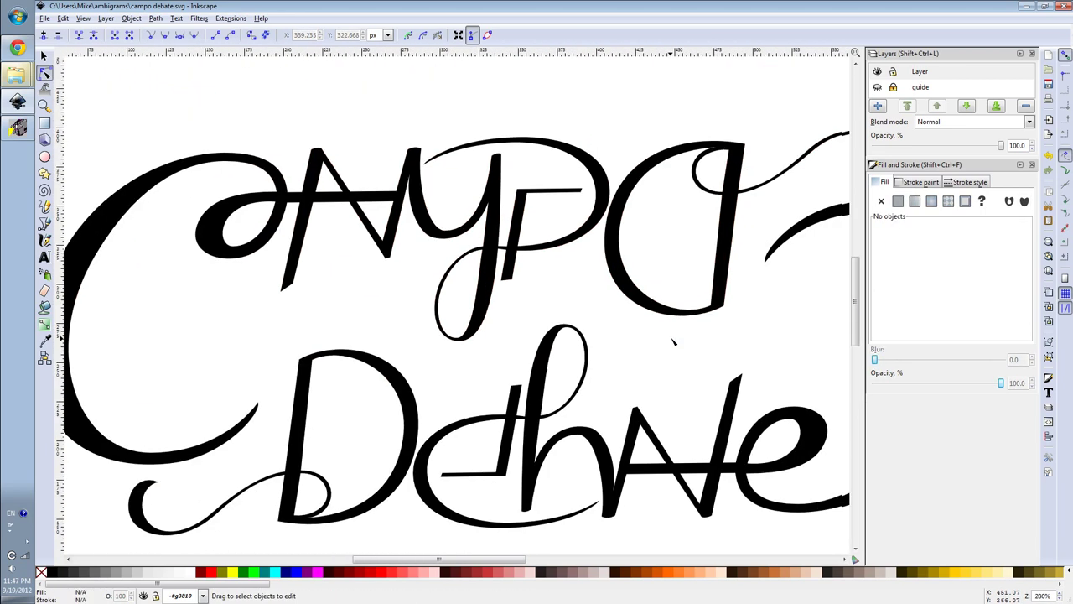
pyautogui.scroll(-1, 775, 442)
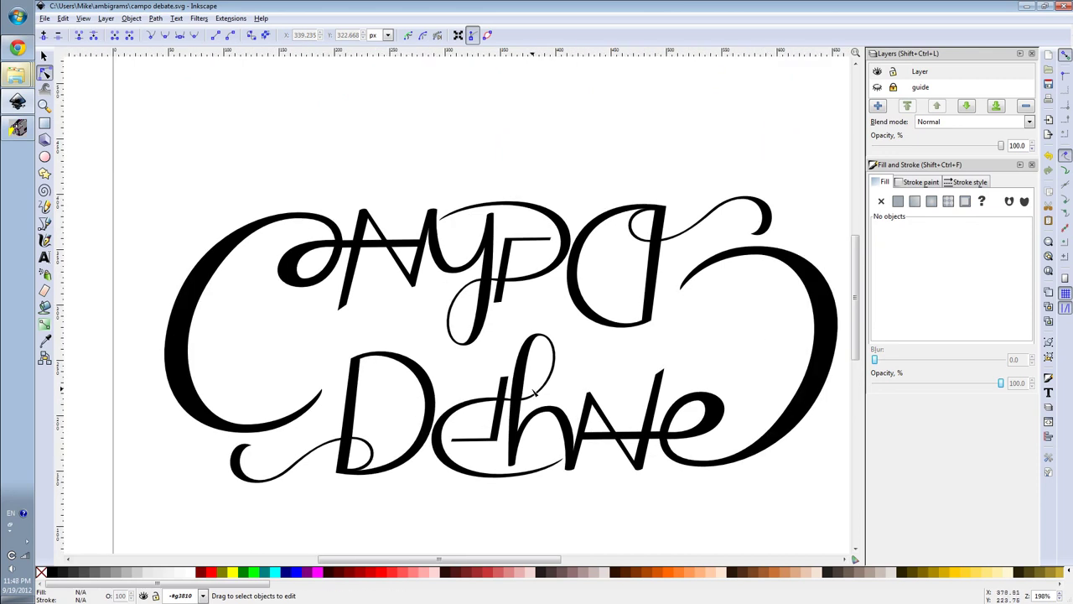
pyautogui.scroll(2, 642, 472)
# Step: Repeatedly select and deselect the letter paths to check their node layout
pyautogui.click(510, 330)
pyautogui.scroll(-3, 645, 216)
pyautogui.click(645, 217)
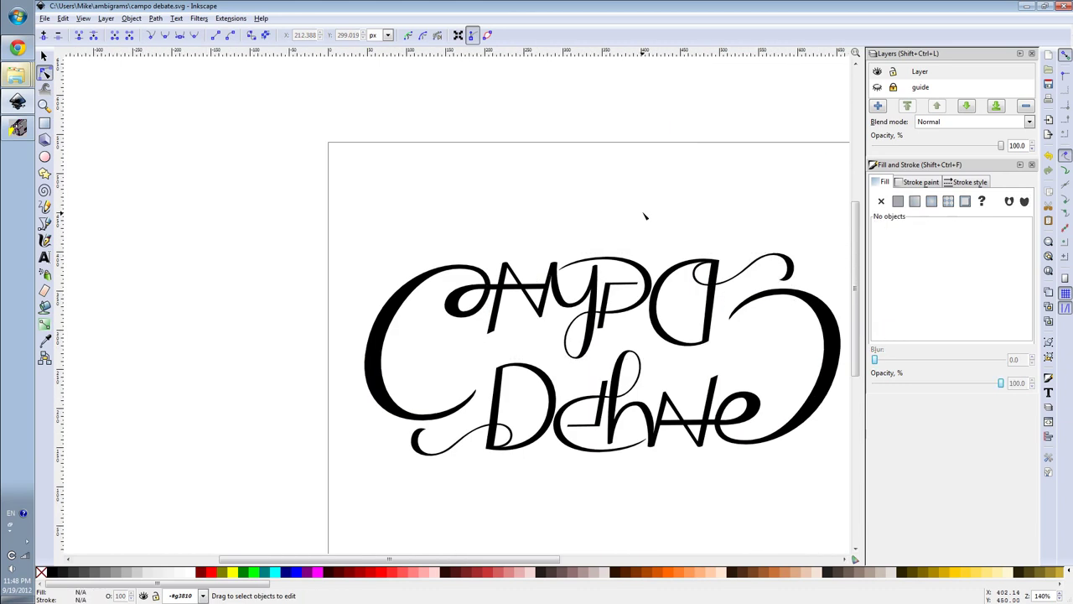
pyautogui.scroll(2, 503, 327)
pyautogui.click(503, 328)
pyautogui.scroll(-2, 495, 318)
pyautogui.press('Escape')
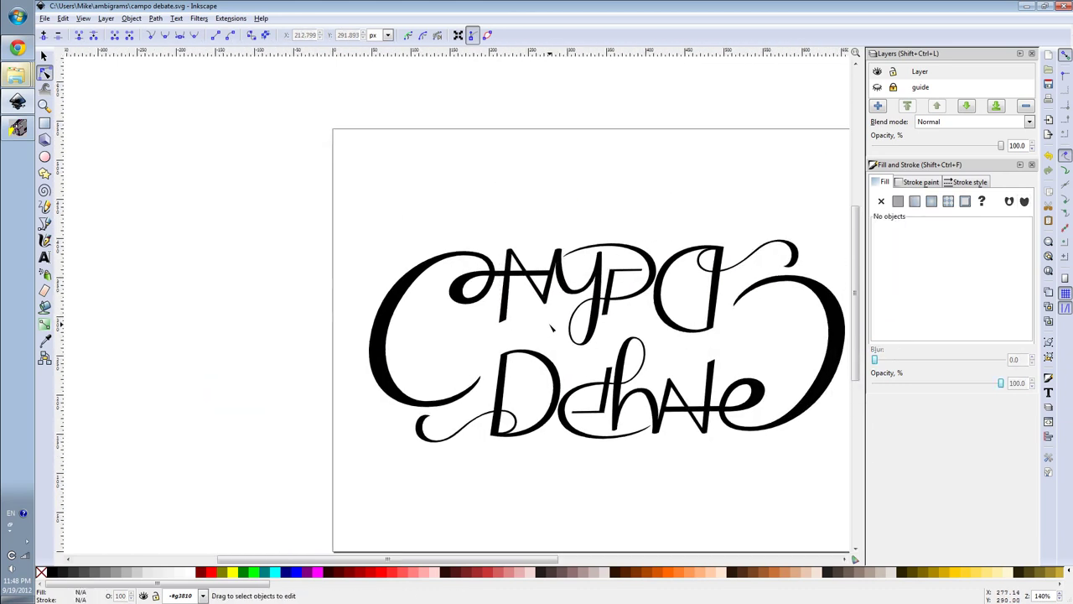
pyautogui.scroll(2, 486, 315)
pyautogui.click(486, 315)
pyautogui.scroll(-1, 495, 336)
pyautogui.press('Escape')
pyautogui.scroll(-1, 495, 336)
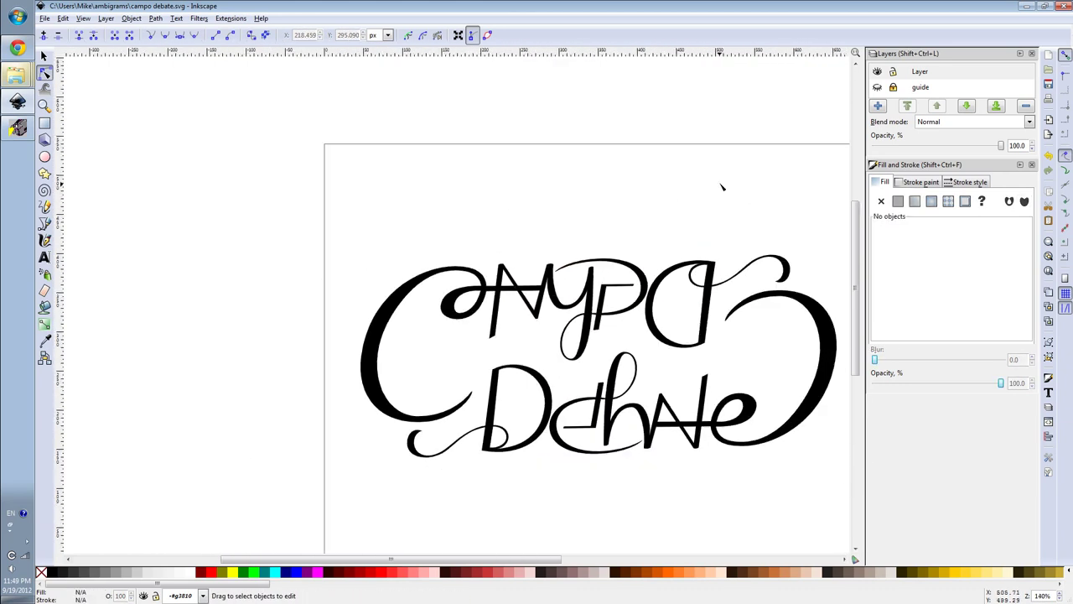
pyautogui.scroll(2, 587, 277)
pyautogui.click(504, 335)
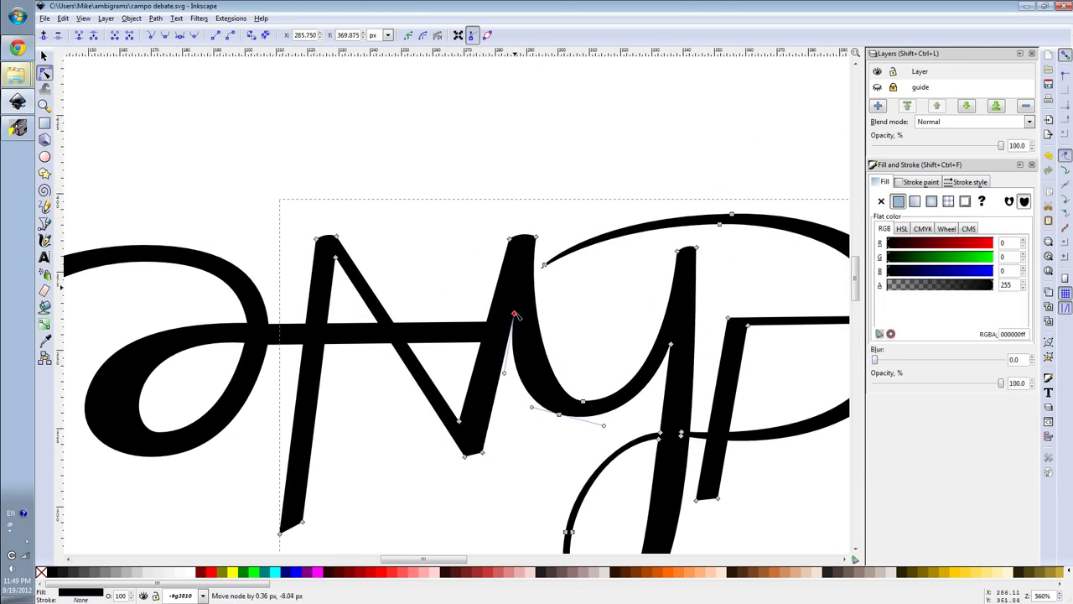
pyautogui.scroll(-2, 597, 242)
pyautogui.press('Escape')
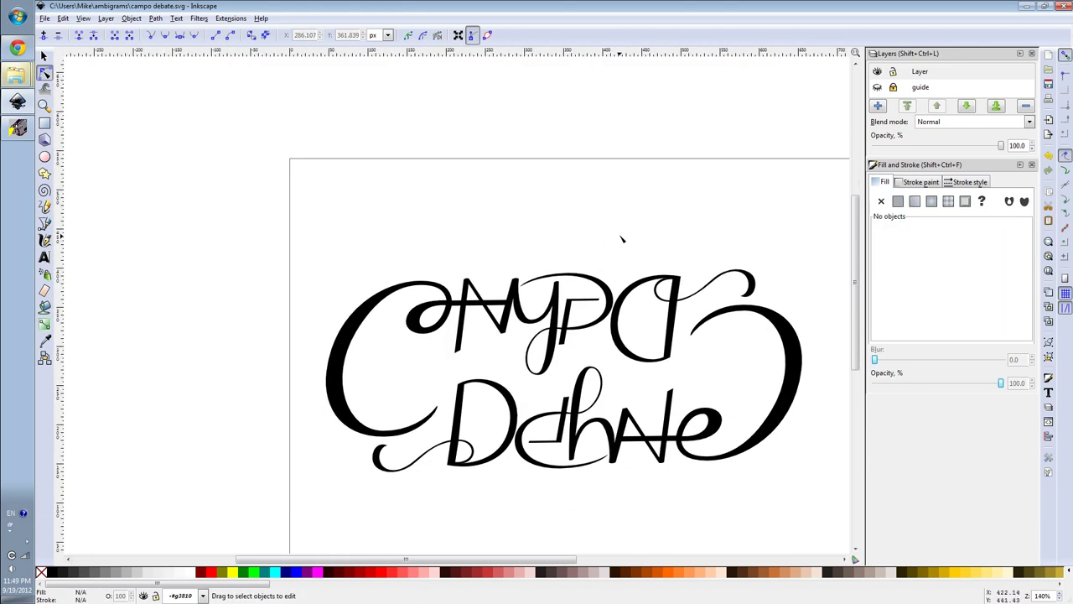
# Step: Box-select the lower loop's nodes on the path, then deselect it
pyautogui.scroll(3, 503, 319)
pyautogui.click(503, 319)
pyautogui.scroll(-3, 391, 372)
pyautogui.press('Escape')
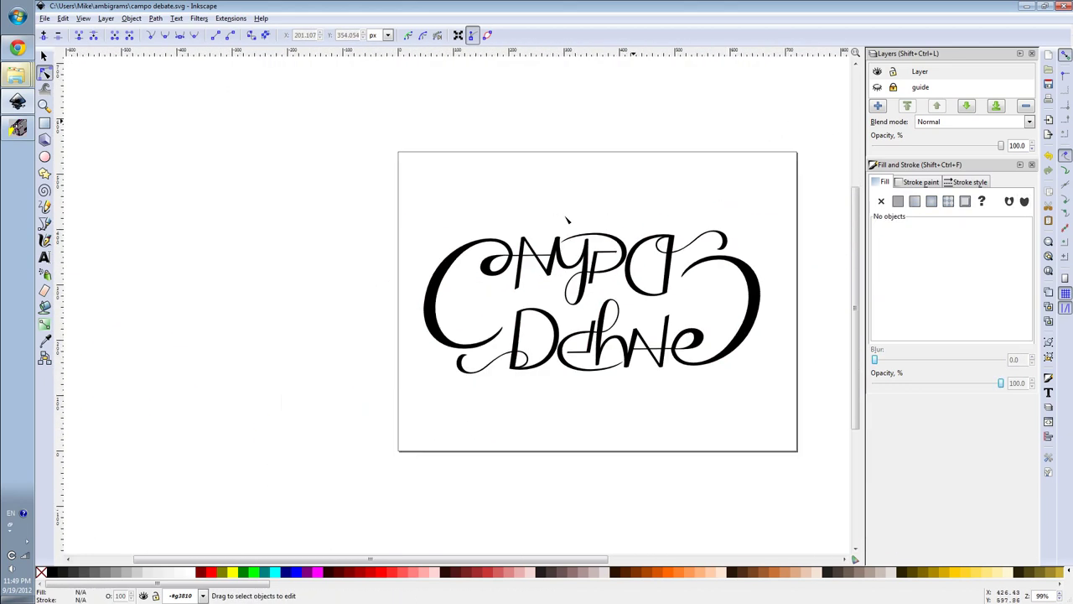
pyautogui.scroll(3, 391, 372)
pyautogui.click(391, 371)
pyautogui.moveTo(369, 352); pyautogui.dragTo(514, 442)
pyautogui.scroll(-3, 570, 179)
pyautogui.press('Escape')
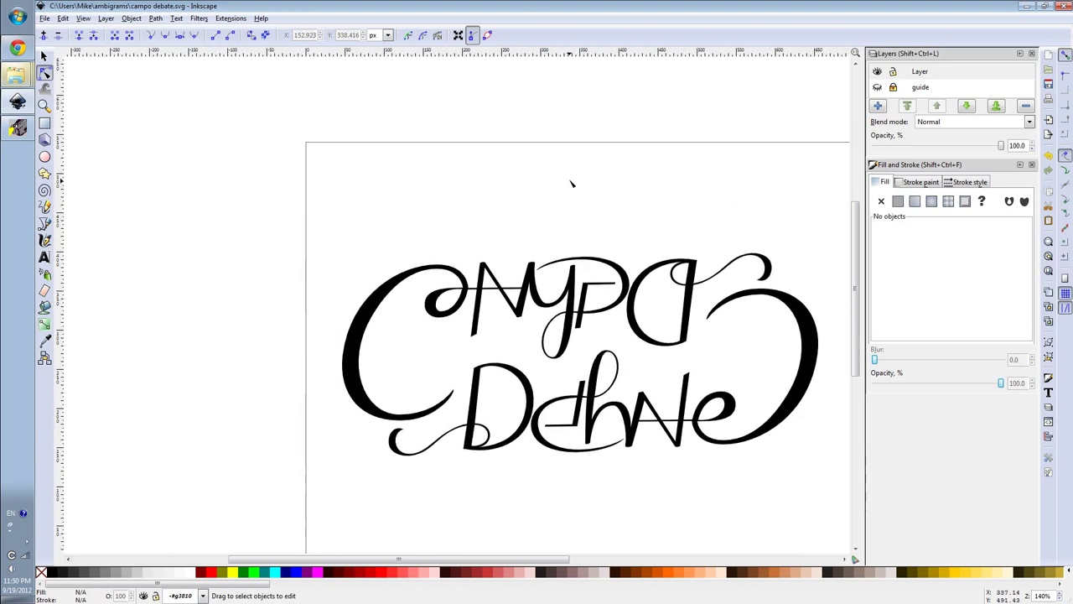
# Step: Zoom in and inspect the nodes of the first letter's small loop path
pyautogui.scroll(3, 373, 310)
pyautogui.click(382, 331)
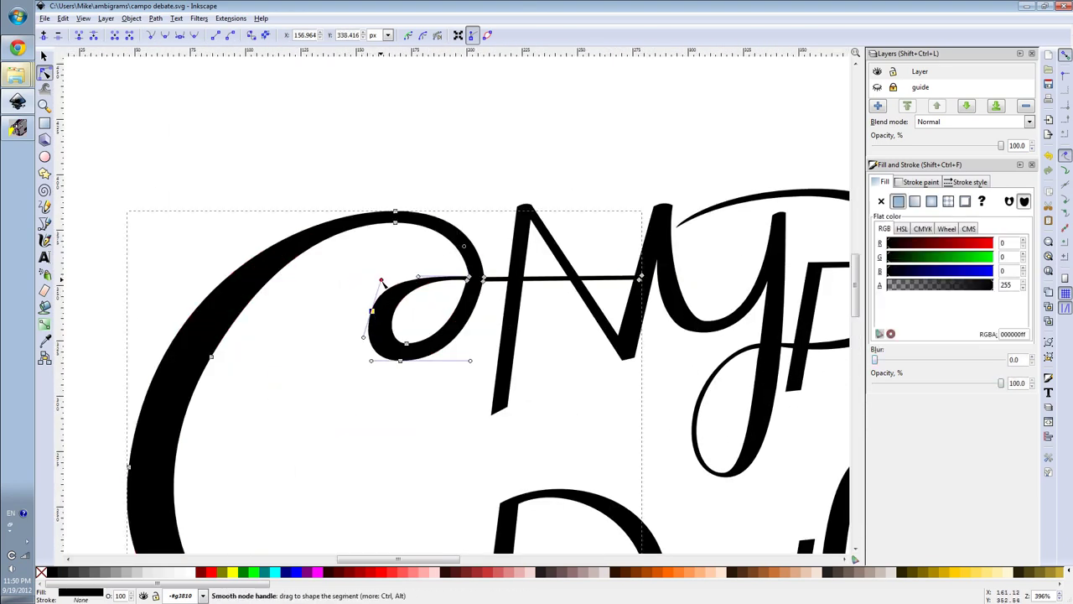
pyautogui.scroll(2, 483, 304)
pyautogui.press('Escape')
pyautogui.click(491, 239)
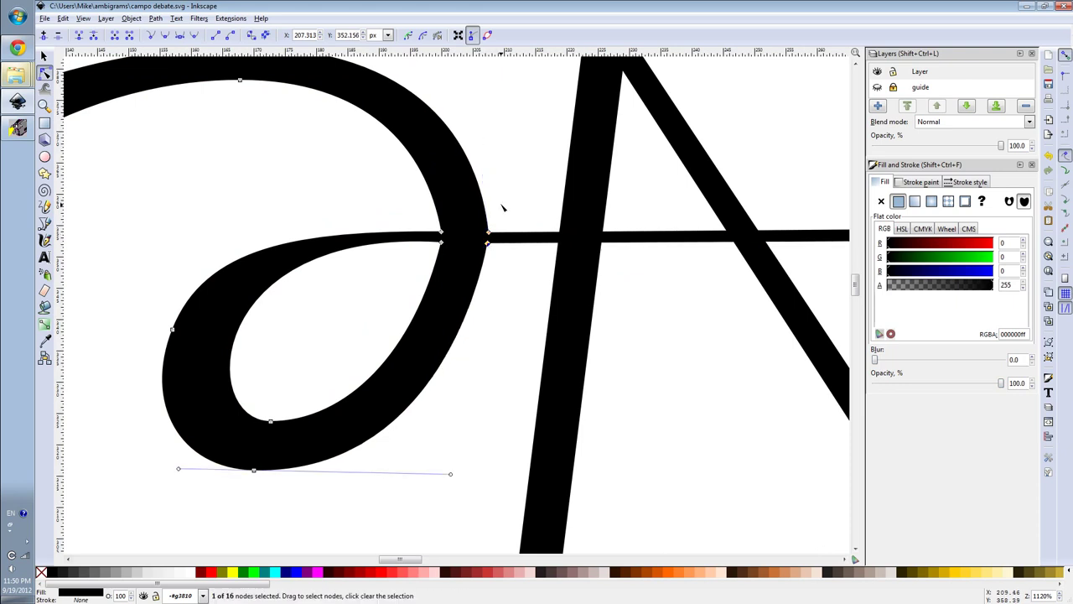
pyautogui.scroll(-2, 299, 223)
pyautogui.press('Escape')
pyautogui.scroll(-2, 579, 149)
pyautogui.scroll(2, 589, 119)
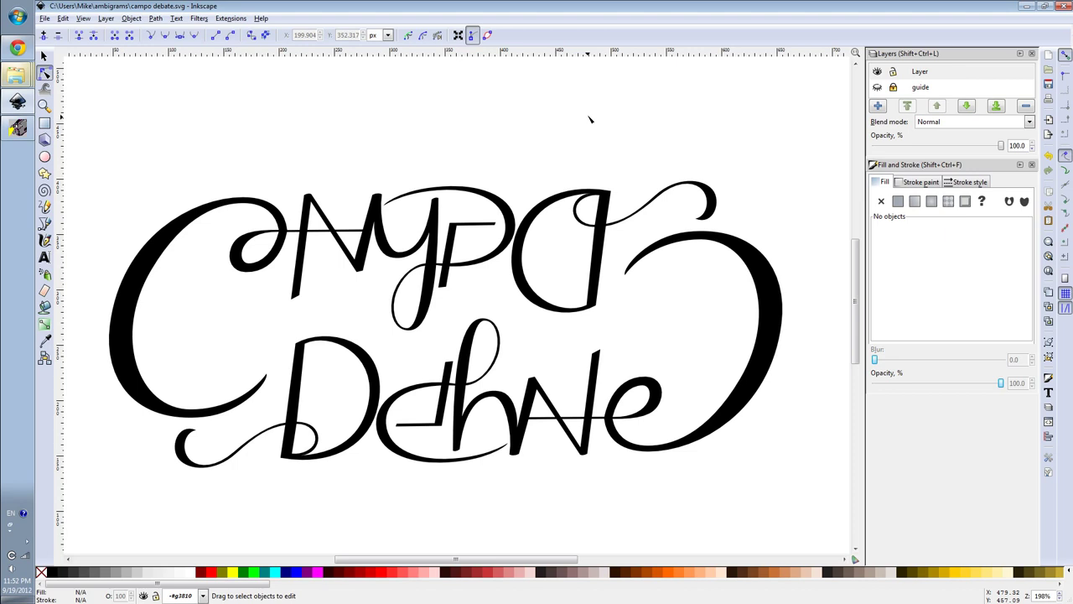
pyautogui.scroll(4, 587, 222)
# Step: Reshape the curve of the y and shift a node on the D's curve
pyautogui.click(627, 185)
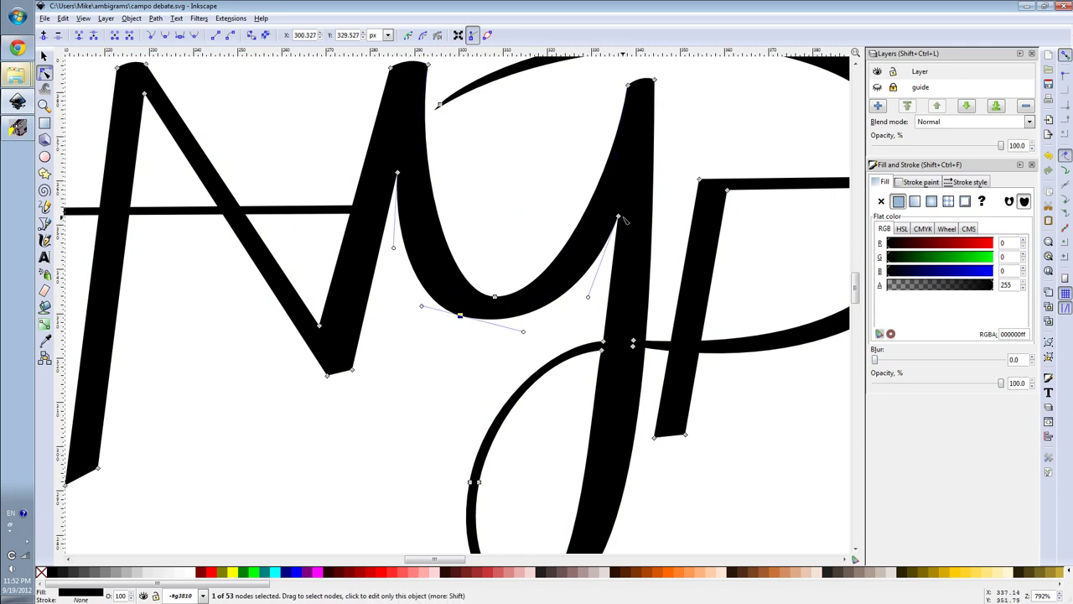
pyautogui.moveTo(624, 220); pyautogui.dragTo(637, 205)
pyautogui.scroll(-4, 646, 197)
pyautogui.press('Escape')
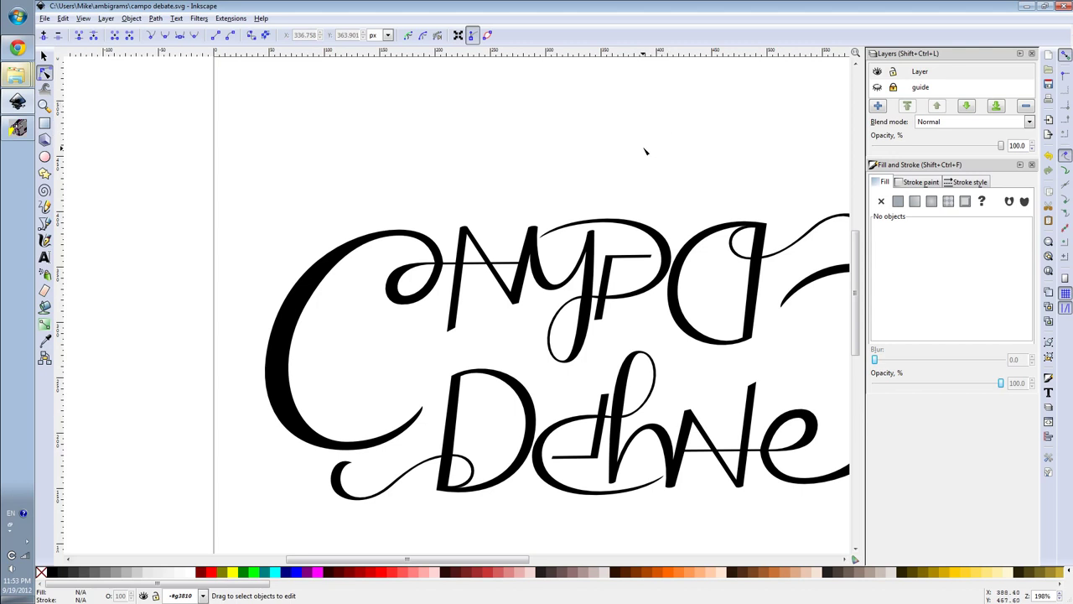
pyautogui.hscroll(3, 636, 162)
pyautogui.scroll(3, 625, 173)
pyautogui.click(572, 171)
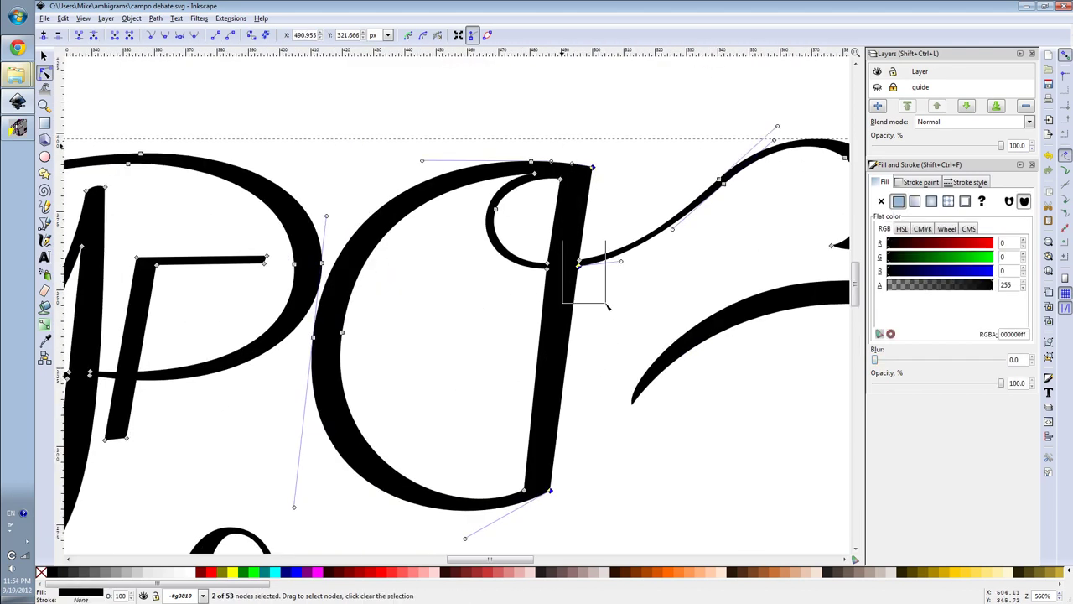
pyautogui.moveTo(602, 173); pyautogui.dragTo(571, 171)
pyautogui.scroll(-3, 572, 171)
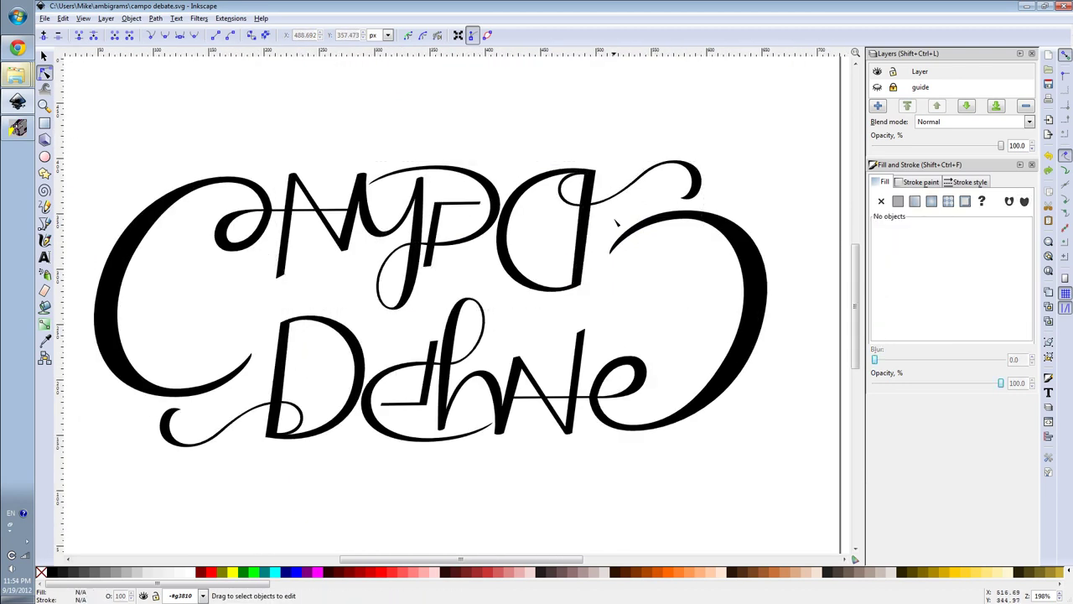
pyautogui.scroll(3, 618, 215)
# Step: Move a node on the C's curve and check its bottom node
pyautogui.moveTo(345, 351); pyautogui.dragTo(378, 344)
pyautogui.scroll(-3, 377, 344)
pyautogui.scroll(2, 503, 230)
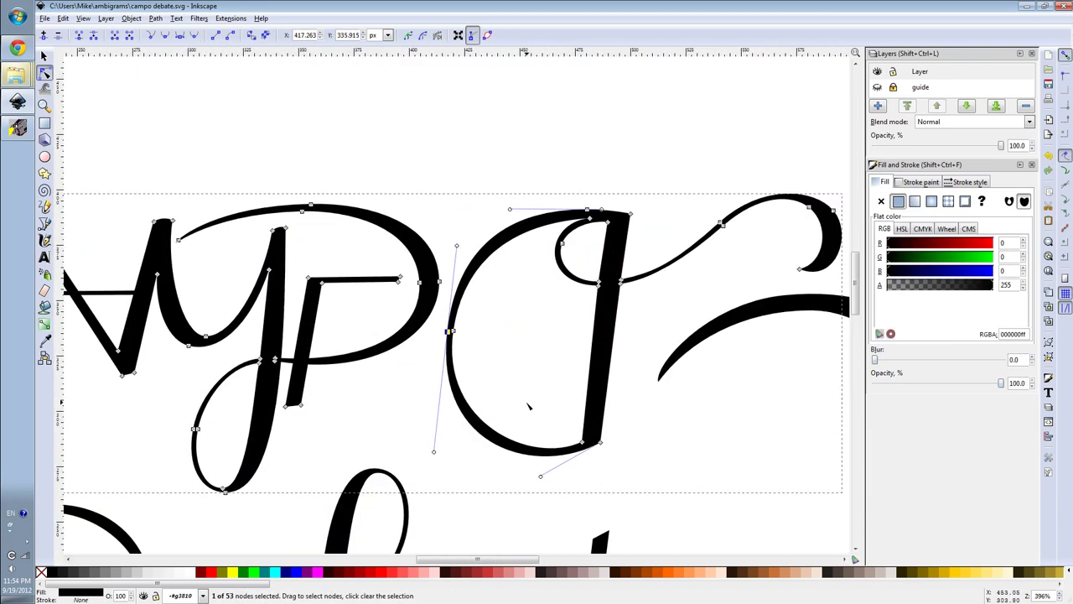
pyautogui.scroll(2, 627, 205)
pyautogui.scroll(-3, 627, 205)
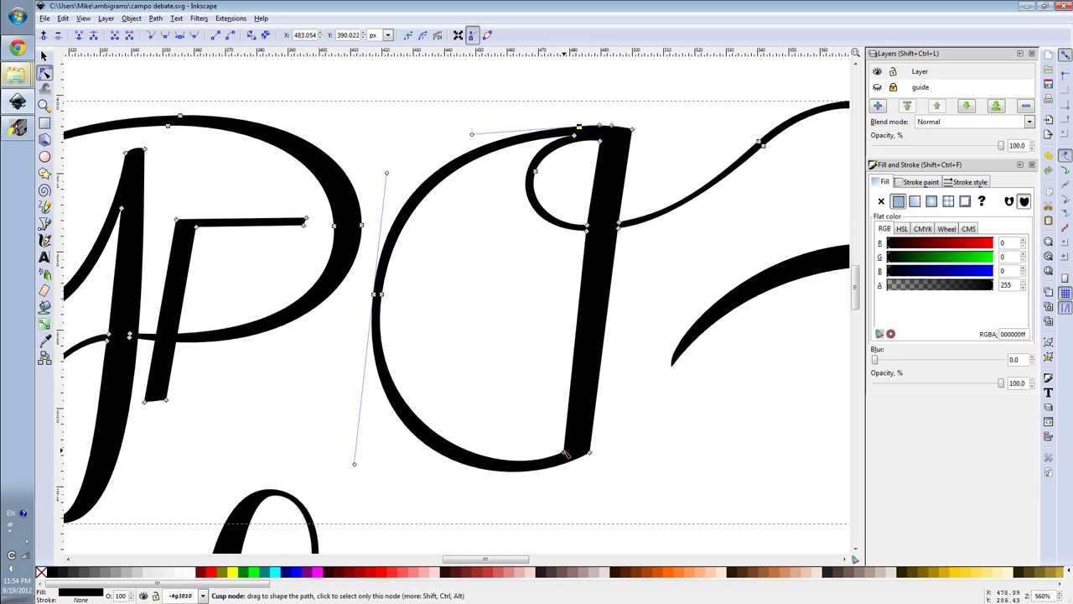
pyautogui.click(590, 452)
pyautogui.click(645, 386)
pyautogui.scroll(-4, 645, 387)
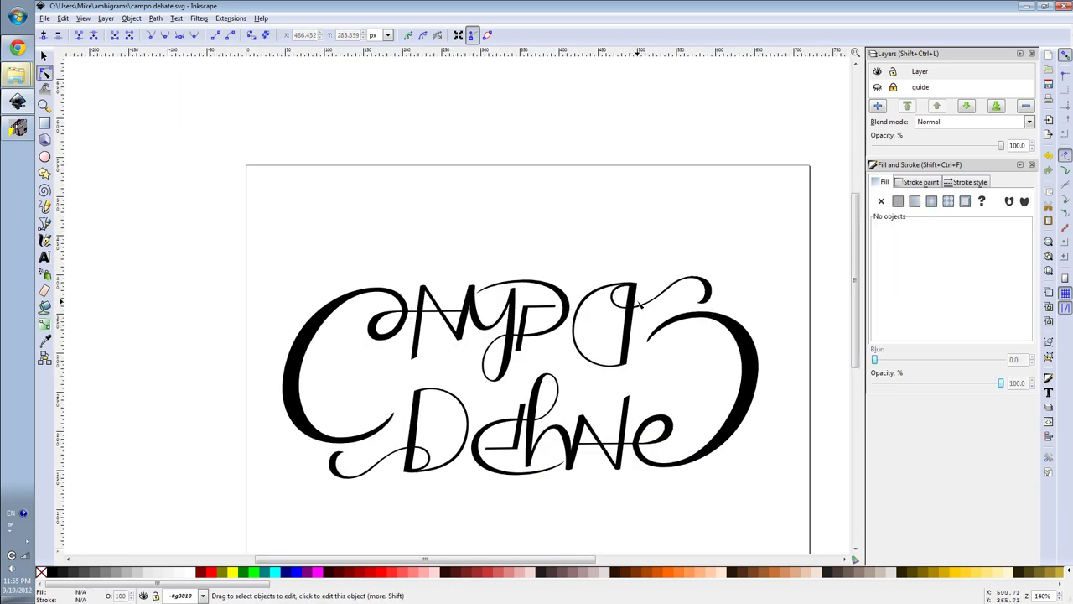
# Step: Nudge a node on the top lettering path and check the node at the C's top
pyautogui.click(654, 287)
pyautogui.scroll(4, 654, 286)
pyautogui.scroll(-4, 587, 319)
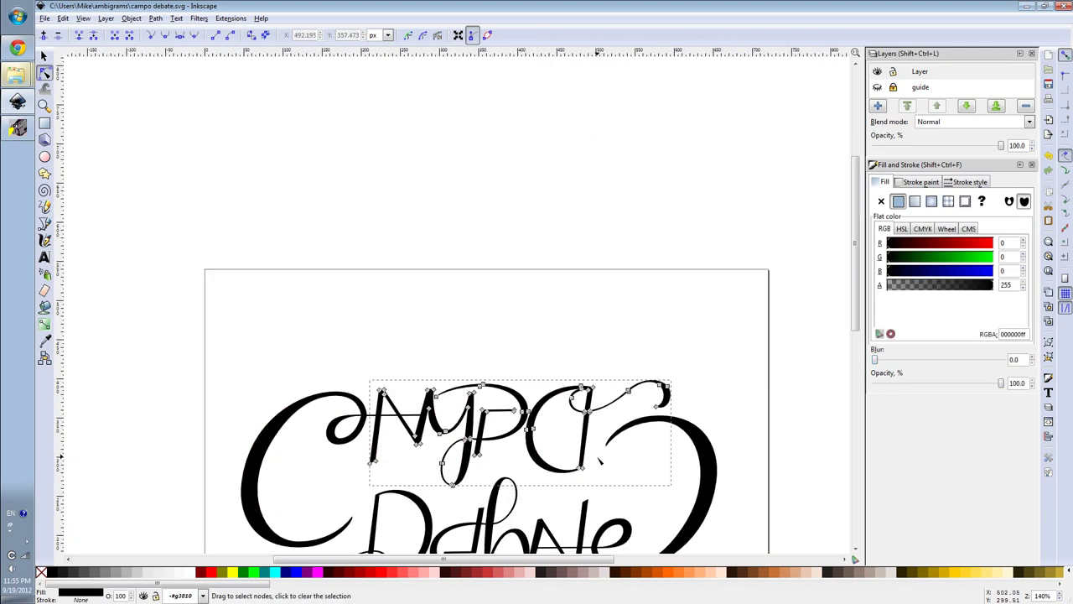
pyautogui.scroll(4, 604, 319)
pyautogui.scroll(2, 571, 112)
pyautogui.moveTo(572, 111); pyautogui.dragTo(571, 112)
pyautogui.scroll(-2, 537, 185)
pyautogui.scroll(-2, 520, 445)
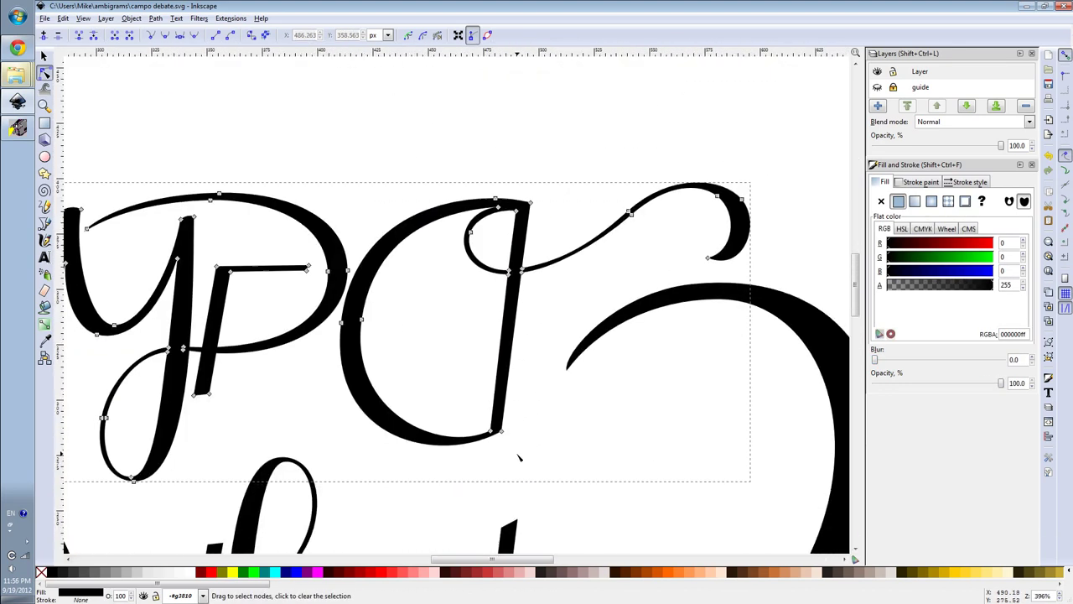
pyautogui.scroll(-2, 545, 384)
pyautogui.scroll(4, 508, 369)
pyautogui.scroll(4, 545, 335)
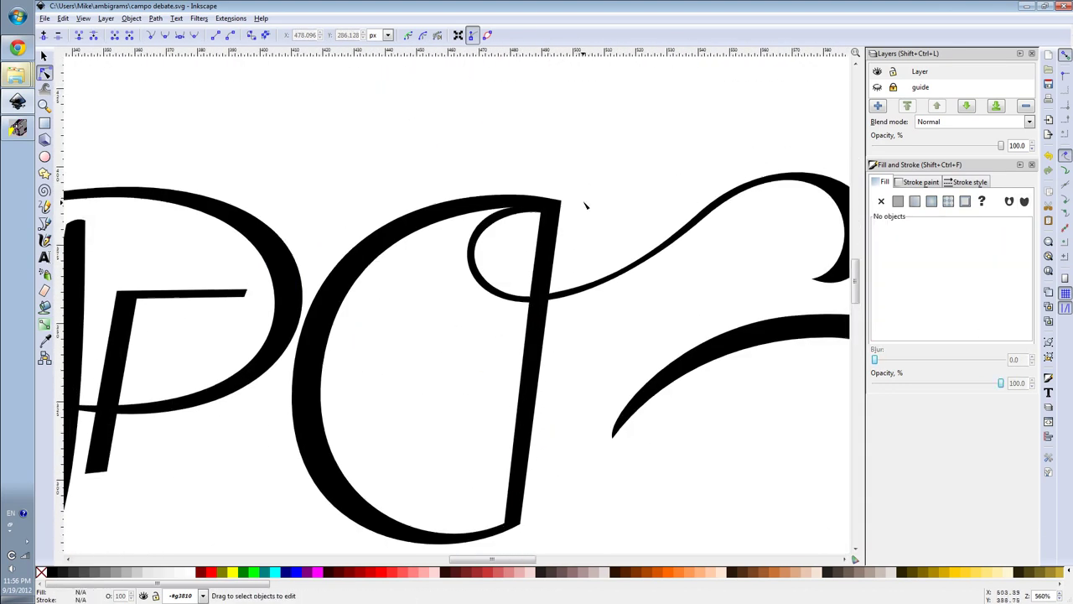
pyautogui.click(515, 207)
pyautogui.press('Escape')
# Step: Nudge the P crossbar's end node into place inside the bowl
pyautogui.scroll(-2, 556, 149)
pyautogui.scroll(-2, 646, 134)
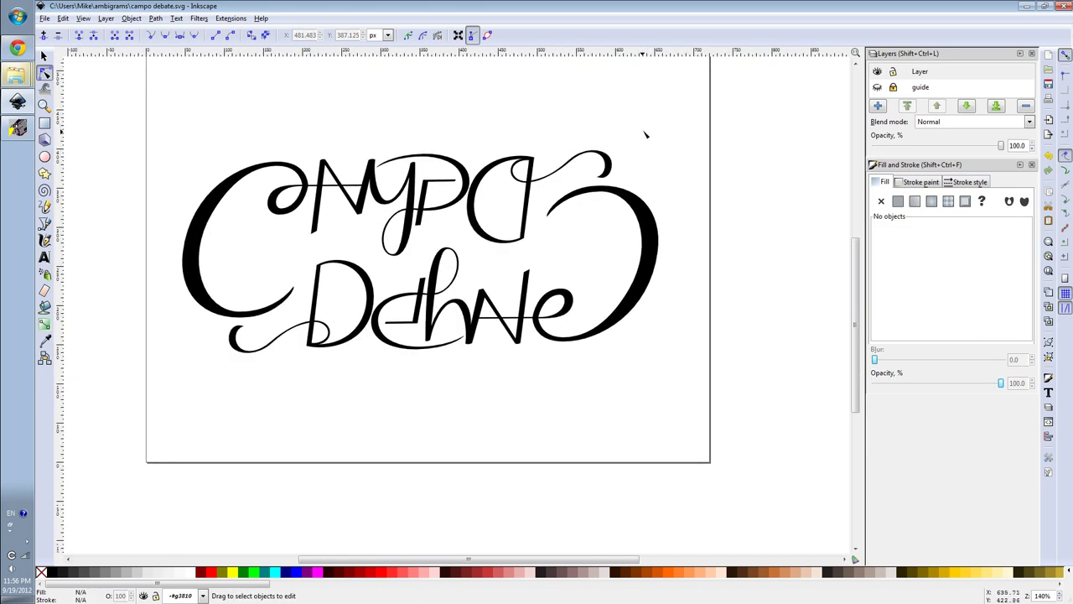
pyautogui.scroll(4, 397, 173)
pyautogui.click(587, 304)
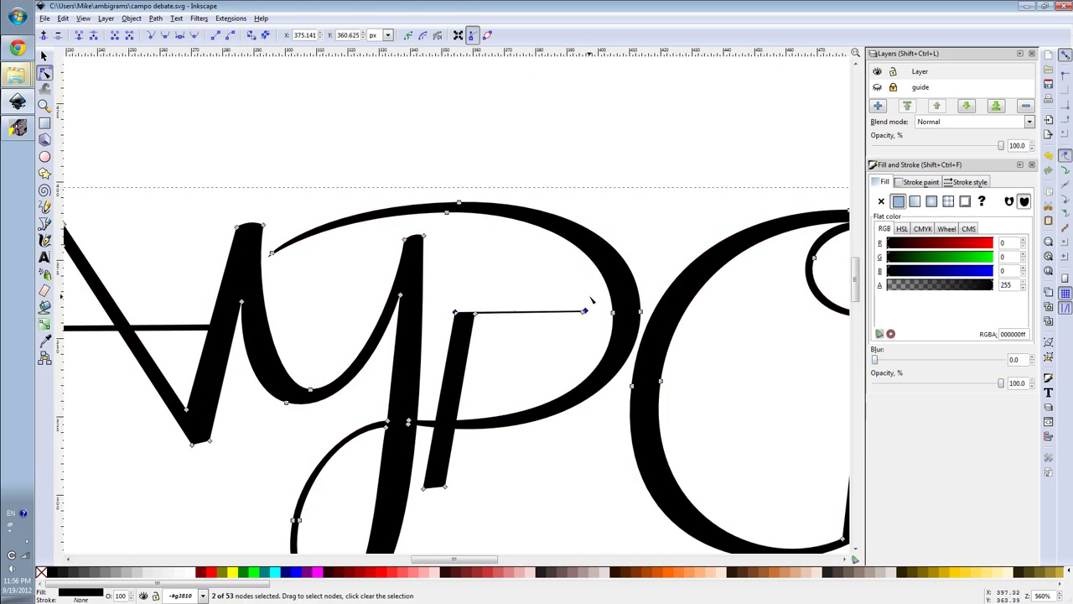
pyautogui.scroll(3, 587, 327)
pyautogui.moveTo(588, 343); pyautogui.dragTo(586, 331)
pyautogui.press('Escape')
pyautogui.scroll(-7, 587, 332)
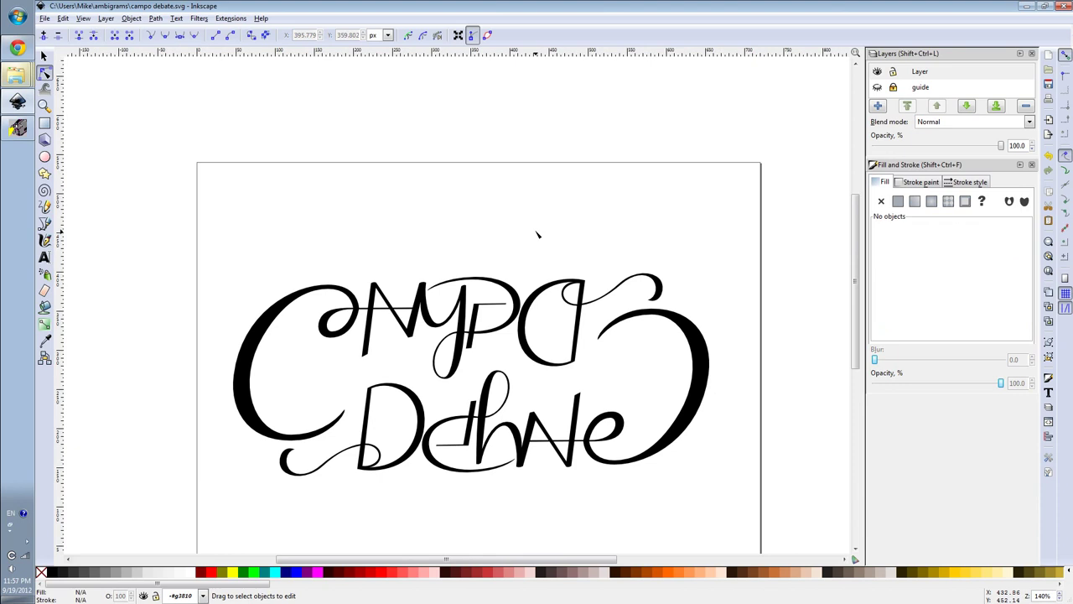
# Step: Shift the bottom node of the large opening C slightly
pyautogui.click(242, 394)
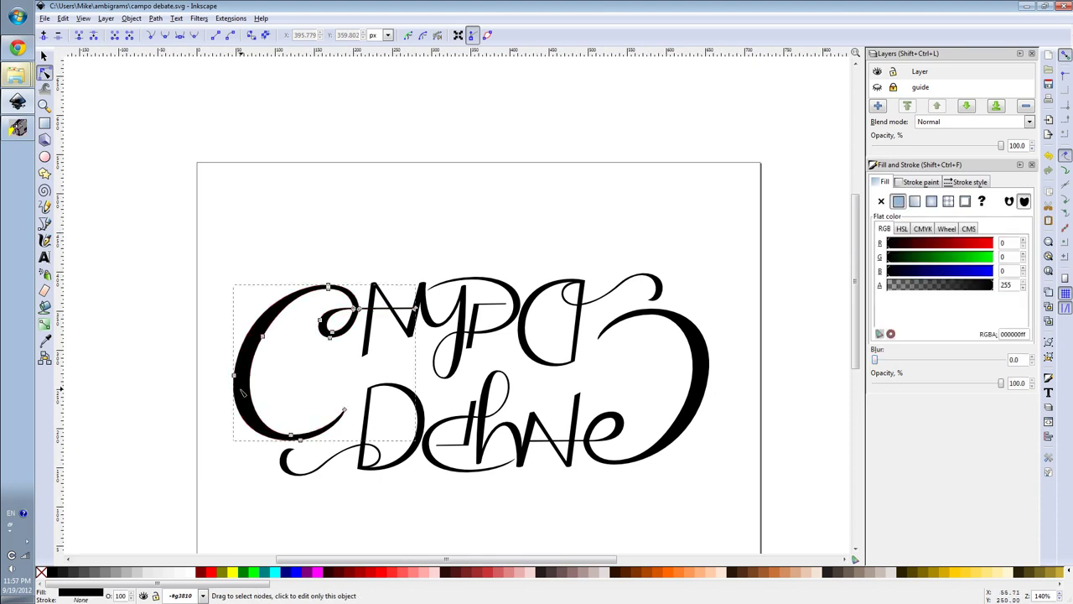
pyautogui.scroll(2, 241, 394)
pyautogui.moveTo(390, 468); pyautogui.dragTo(387, 471)
pyautogui.scroll(-2, 387, 472)
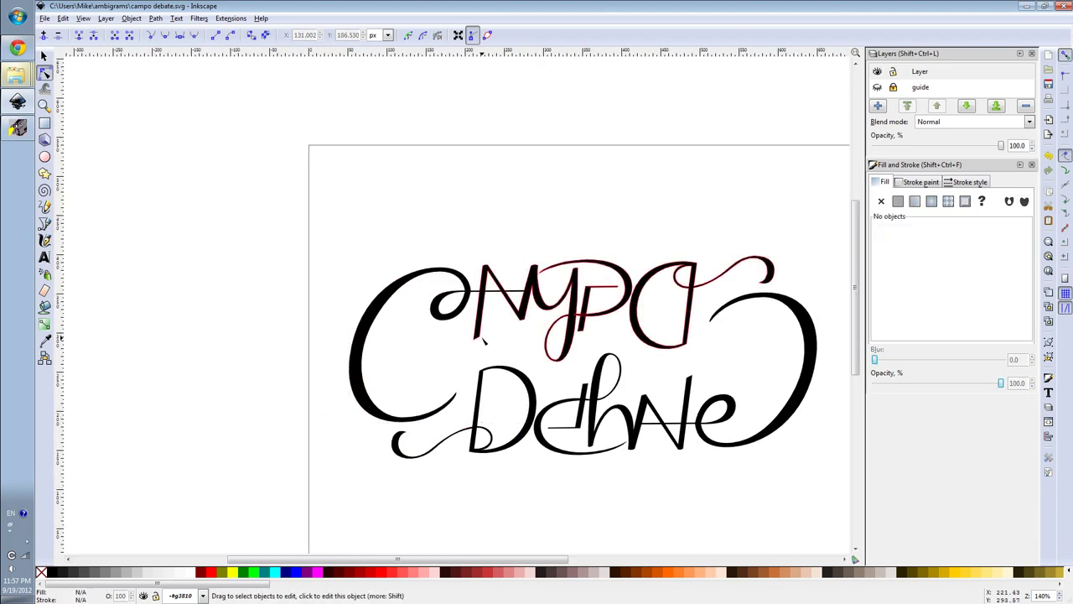
# Step: Smooth the loop leading into the M by stretching and moving its bottom node
pyautogui.click(447, 298)
pyautogui.scroll(4, 447, 297)
pyautogui.click(451, 413)
pyautogui.moveTo(553, 416); pyautogui.dragTo(557, 416)
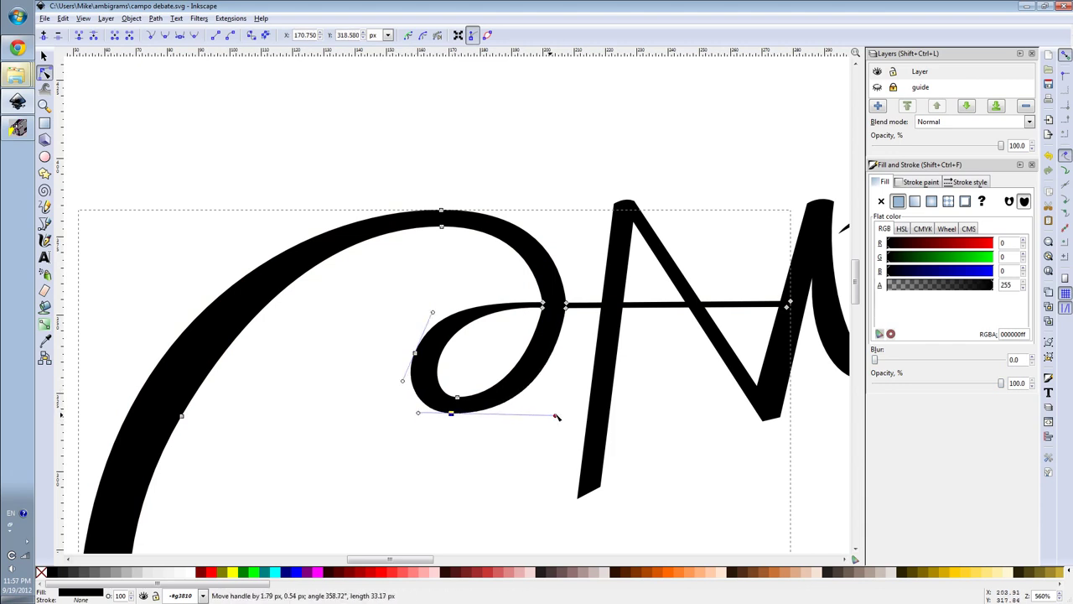
pyautogui.scroll(-4, 530, 365)
pyautogui.scroll(4, 530, 365)
pyautogui.scroll(-1, 347, 324)
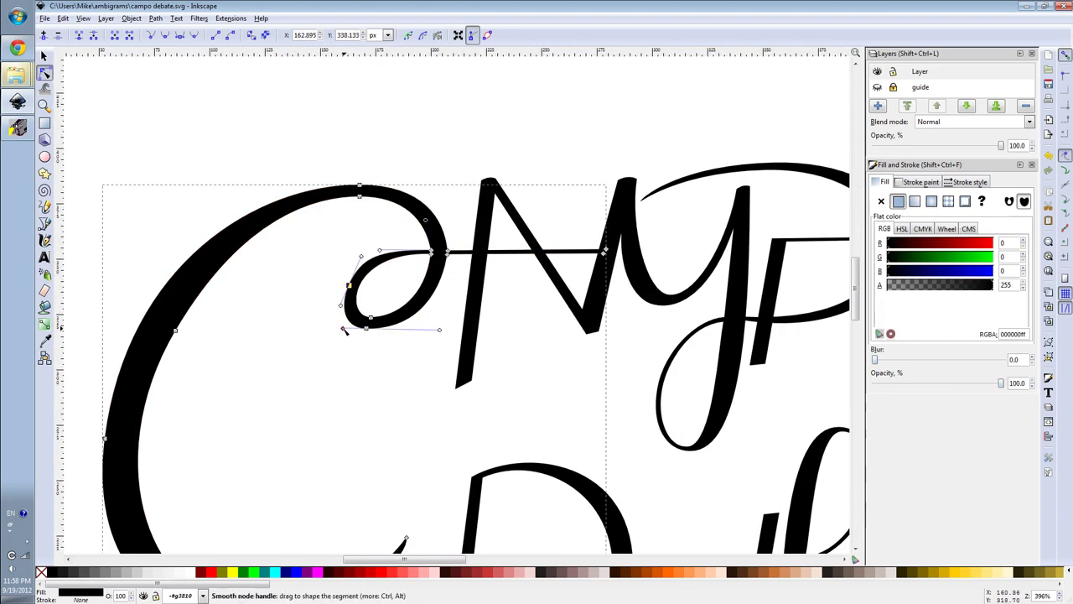
pyautogui.scroll(1, 347, 324)
pyautogui.moveTo(366, 320); pyautogui.dragTo(371, 324)
pyautogui.scroll(4, 352, 323)
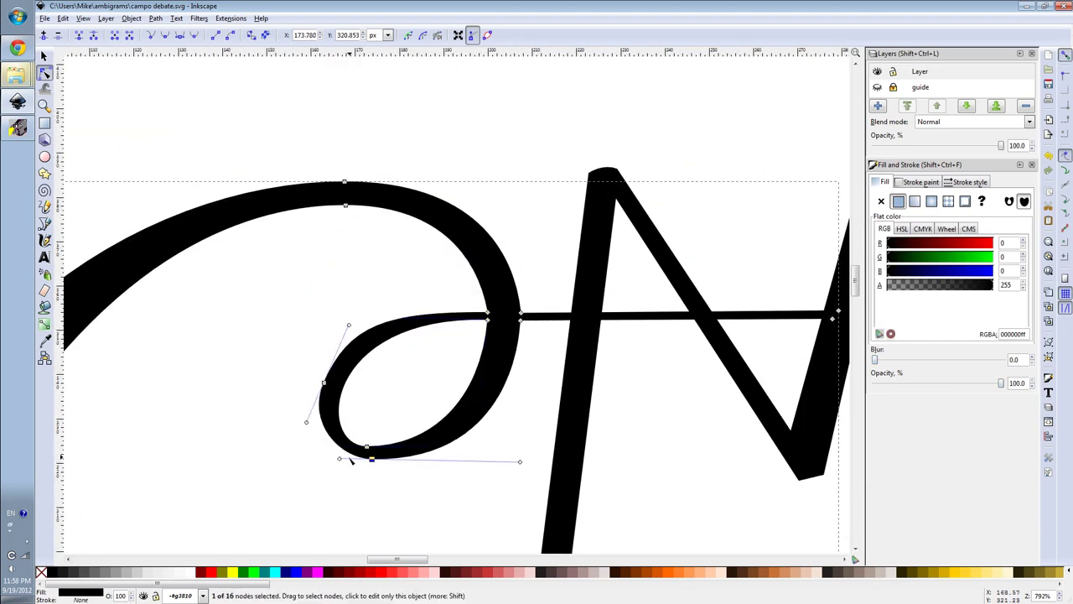
# Step: Deselect the nodes and zoom around to review the reshaped loop
pyautogui.click(359, 376)
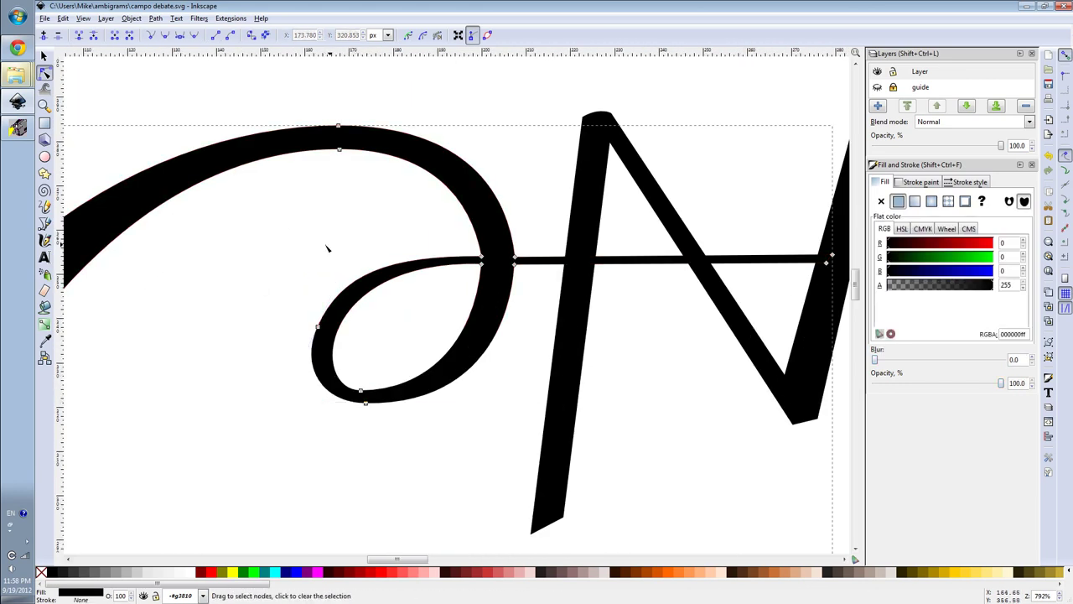
pyautogui.scroll(-5, 494, 230)
pyautogui.scroll(-2, 495, 230)
pyautogui.scroll(-2, 514, 242)
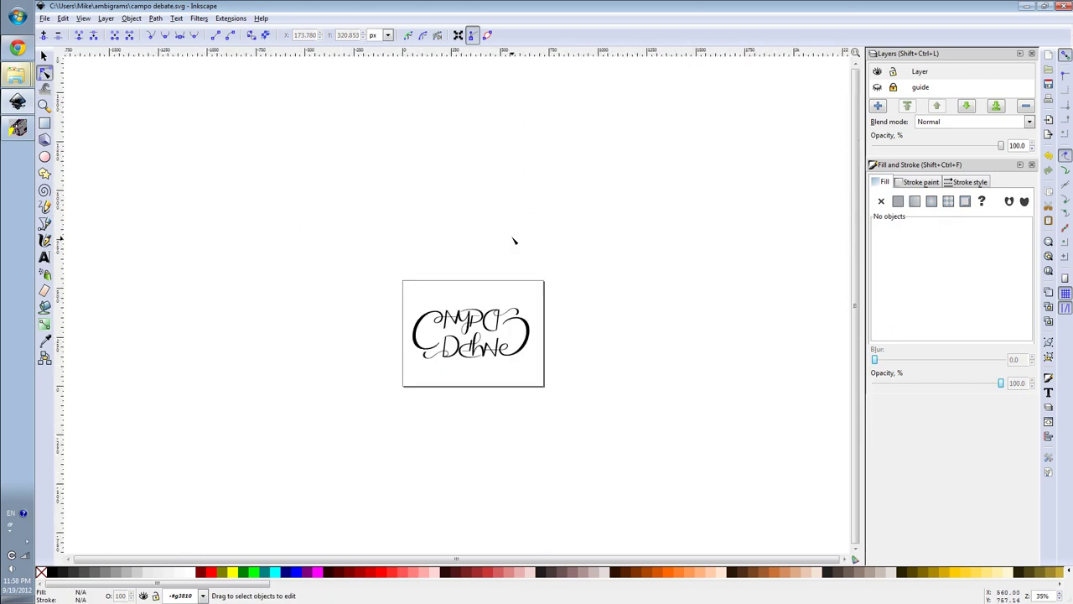
pyautogui.scroll(2, 482, 380)
pyautogui.scroll(2, 482, 380)
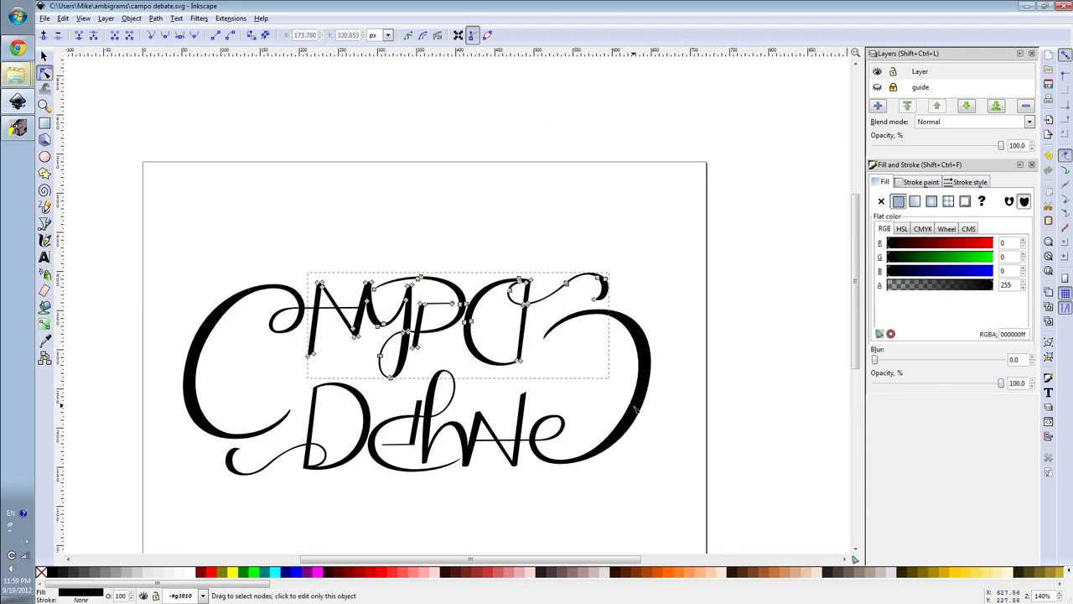
pyautogui.scroll(4, 482, 381)
pyautogui.scroll(-4, 503, 246)
pyautogui.scroll(-2, 564, 291)
# Step: Select the CAMPO lettering path and inspect a group of nodes around the O
pyautogui.scroll(2, 564, 291)
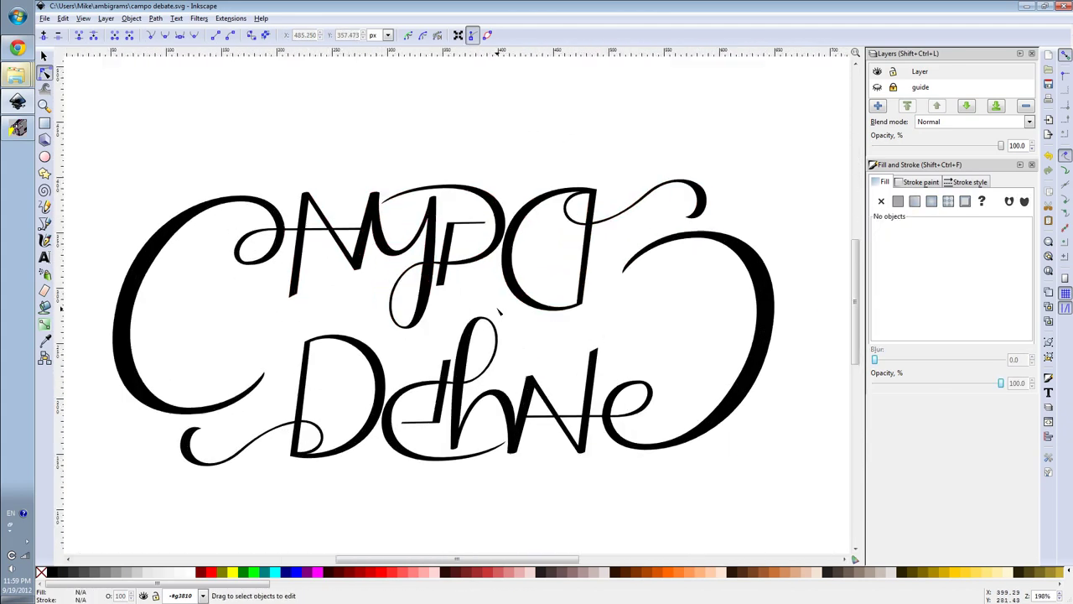
pyautogui.scroll(-2, 495, 321)
pyautogui.scroll(4, 448, 317)
pyautogui.click(453, 315)
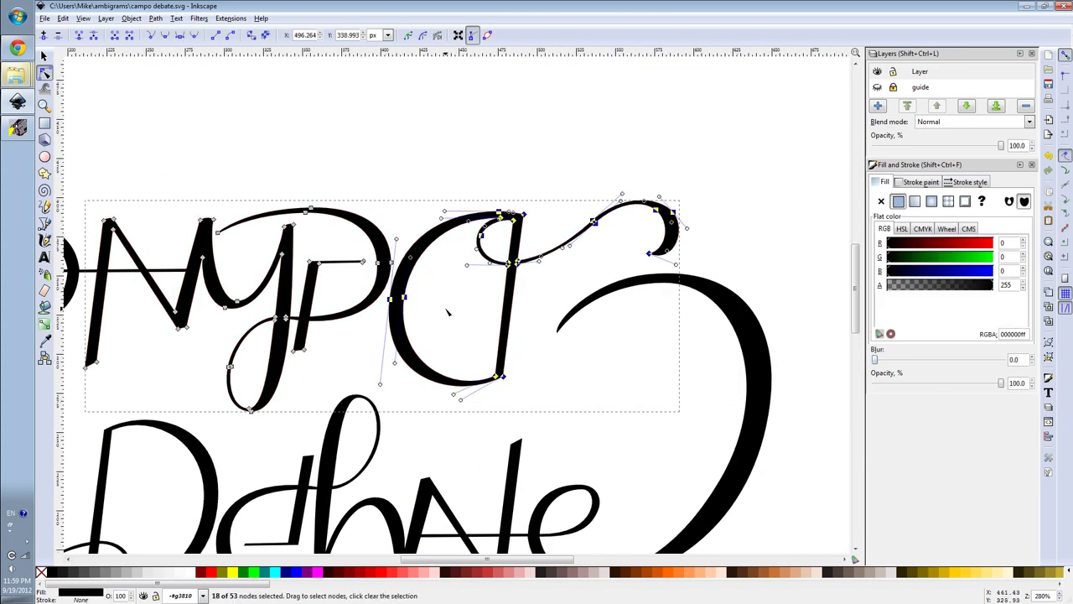
pyautogui.scroll(-4, 452, 315)
pyautogui.scroll(4, 453, 314)
pyautogui.moveTo(694, 419); pyautogui.dragTo(421, 184)
pyautogui.scroll(-3, 420, 377)
pyautogui.scroll(-1, 419, 376)
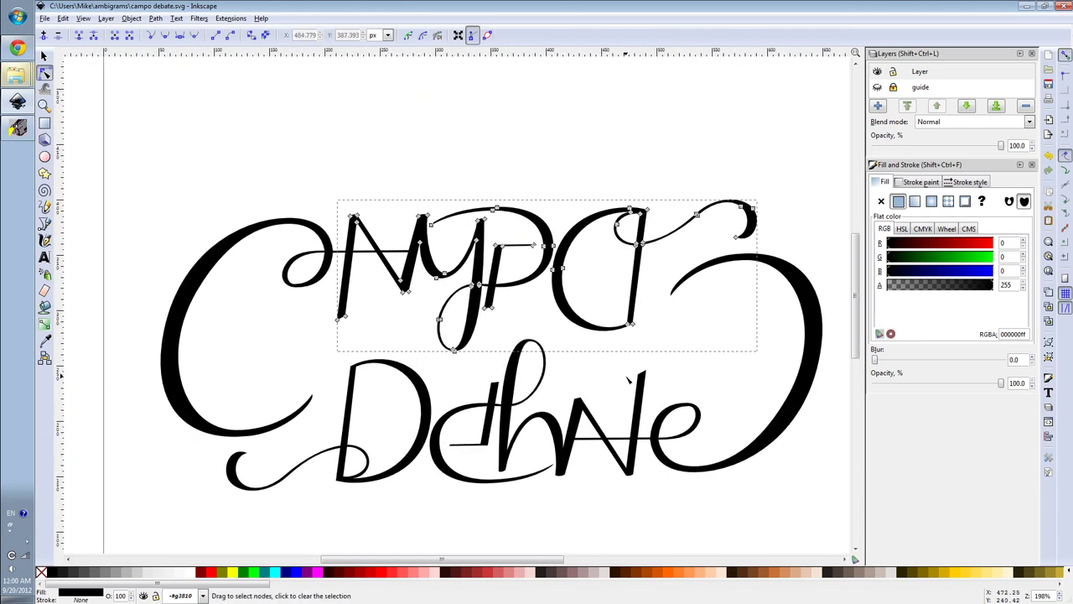
pyautogui.click(627, 380)
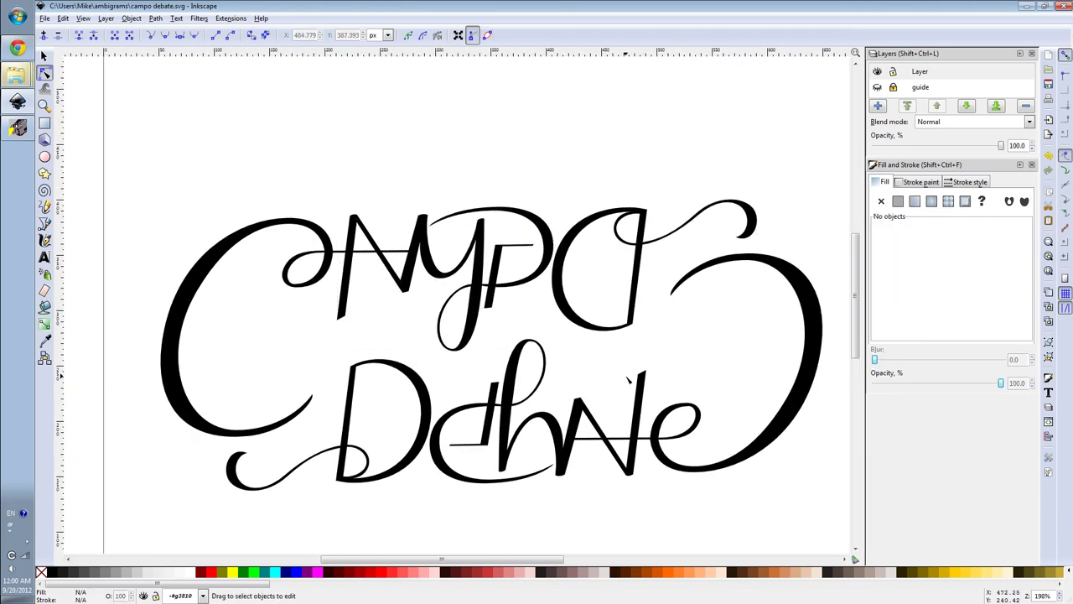
# Step: Select the bottom node of the M's first stroke
pyautogui.scroll(5, 407, 408)
pyautogui.click(407, 407)
pyautogui.scroll(-4, 408, 407)
pyautogui.scroll(2, 395, 395)
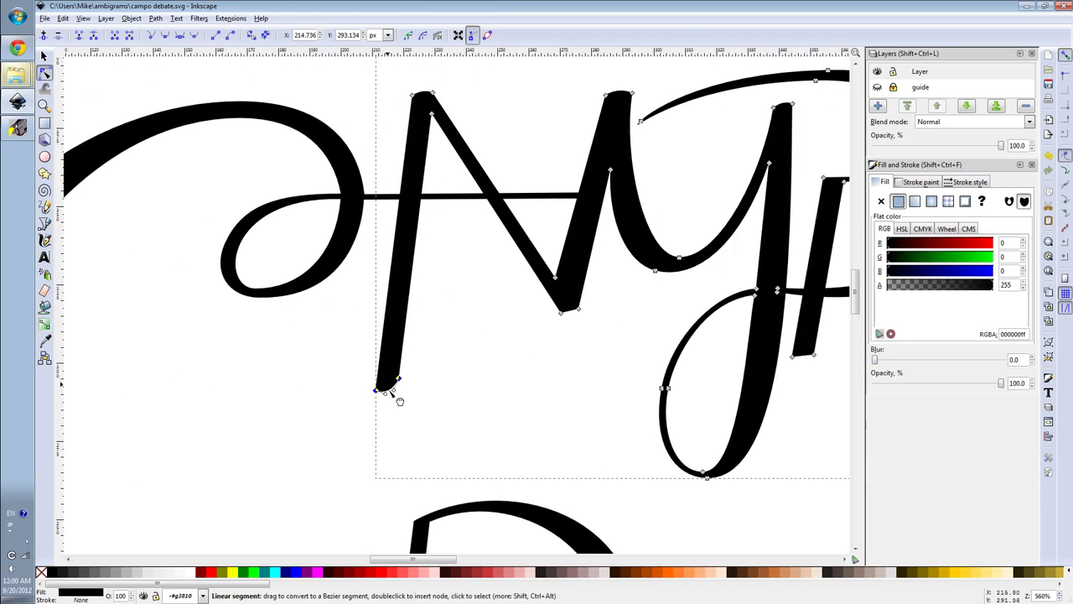
pyautogui.click(392, 390)
pyautogui.scroll(2, 403, 381)
pyautogui.scroll(-2, 428, 369)
pyautogui.scroll(-2, 501, 340)
# Step: Deselect everything and save the drawing as campo debate.svg
pyautogui.press('Escape')
pyautogui.hotkey('ctrl', 's')
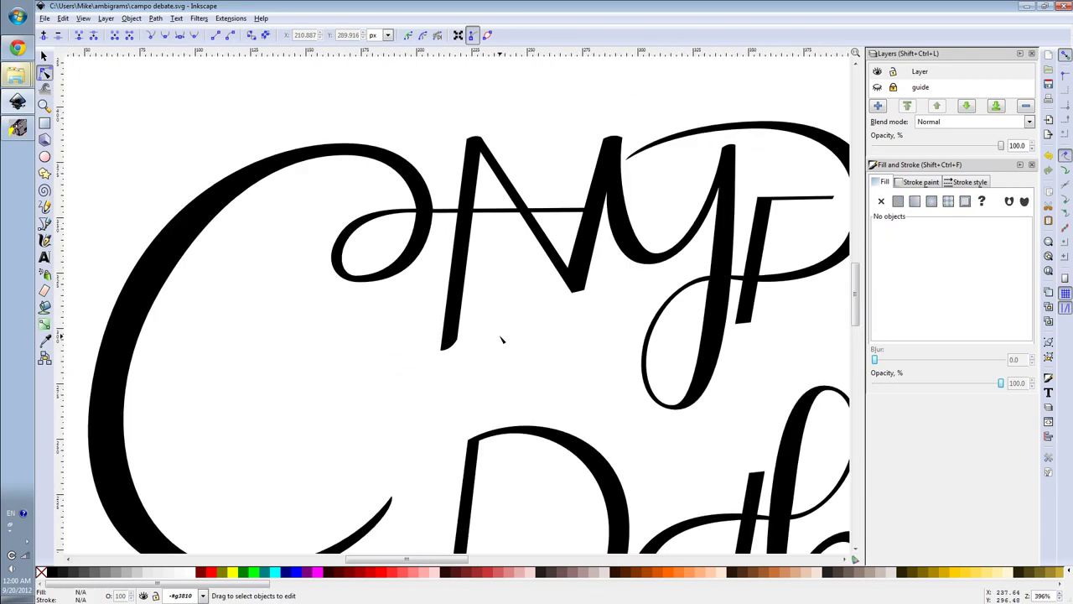
pyautogui.scroll(-2, 501, 229)
pyautogui.scroll(5, 494, 266)
# Step: Adjust the curve where the M joins the Y
pyautogui.click(532, 257)
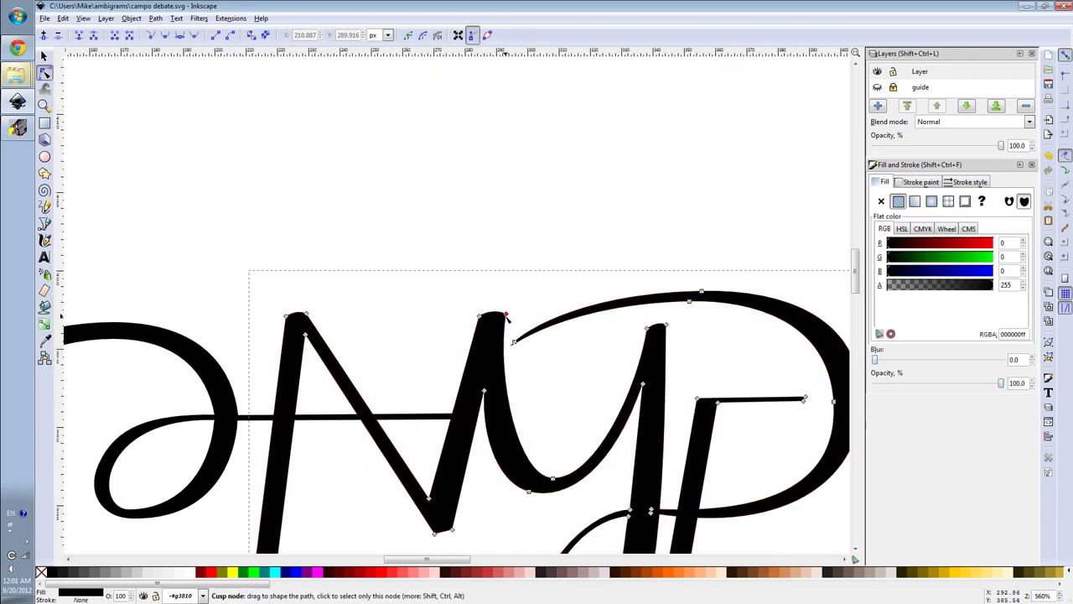
pyautogui.moveTo(529, 323); pyautogui.dragTo(528, 333)
pyautogui.scroll(-5, 523, 342)
pyautogui.scroll(5, 524, 342)
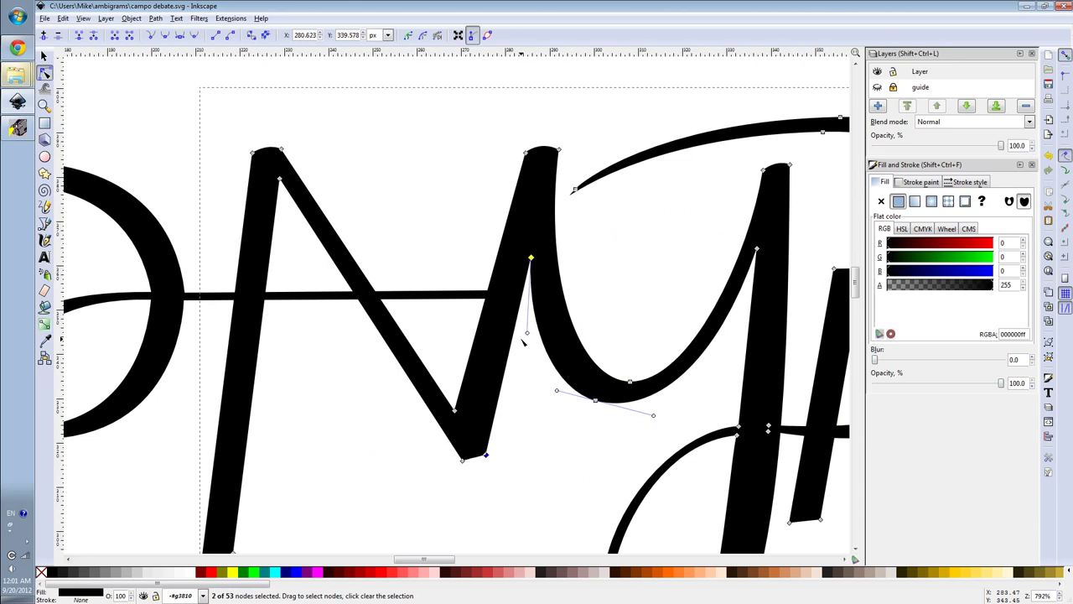
pyautogui.press('Escape')
pyautogui.scroll(-3, 523, 342)
pyautogui.scroll(-1, 587, 192)
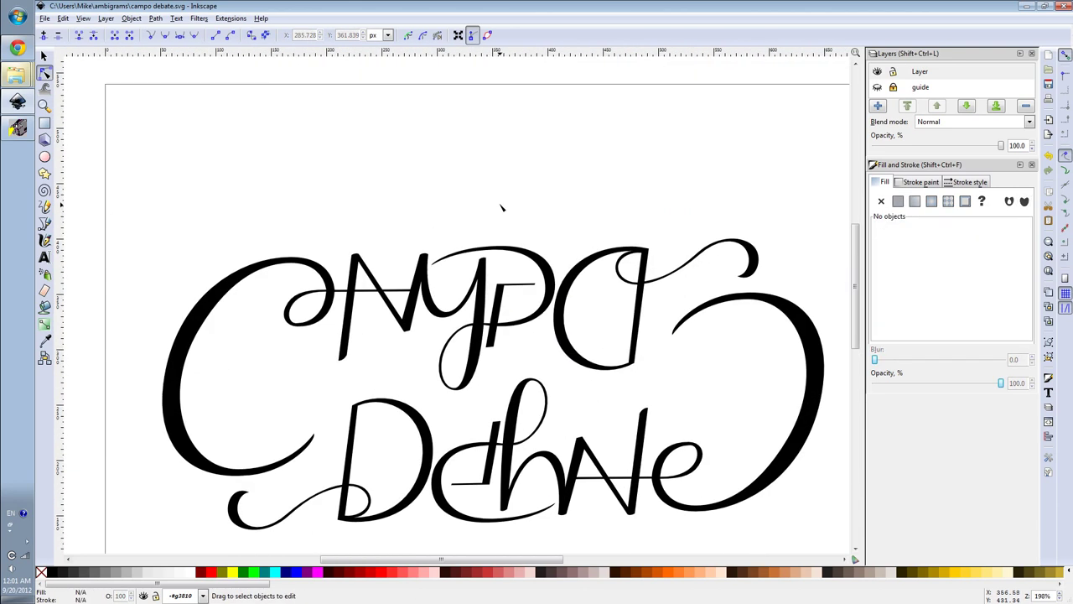
# Step: Zoom out and reshape the curve on the MY letters
pyautogui.press('-')
pyautogui.press('-')
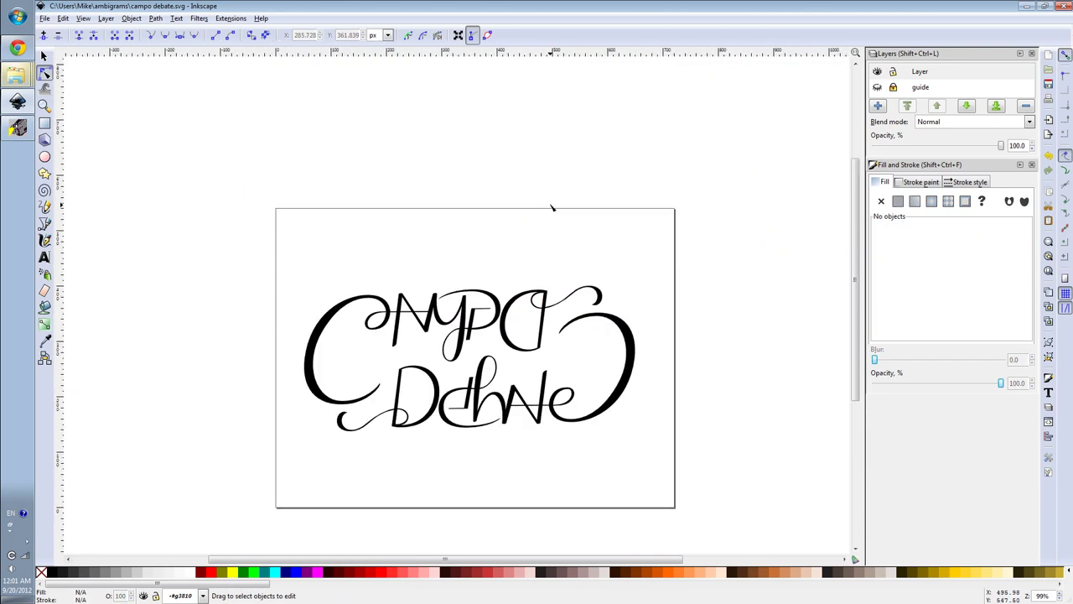
pyautogui.scroll(5, 421, 303)
pyautogui.click(495, 452)
pyautogui.moveTo(519, 458)
pyautogui.mouseDown()
pyautogui.moveTo(539, 464)
pyautogui.moveTo(533, 458)
pyautogui.mouseUp()
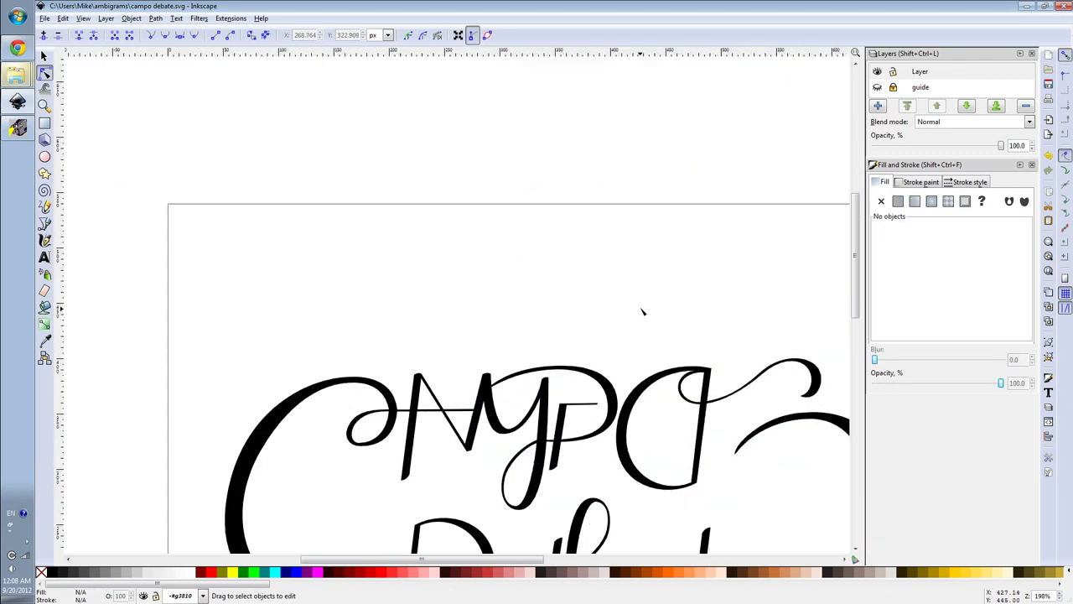
# Step: Reshape the segment below the D's top node where the C's swash joins it
pyautogui.scroll(-4, 642, 312)
pyautogui.hscroll(3, 584, 163)
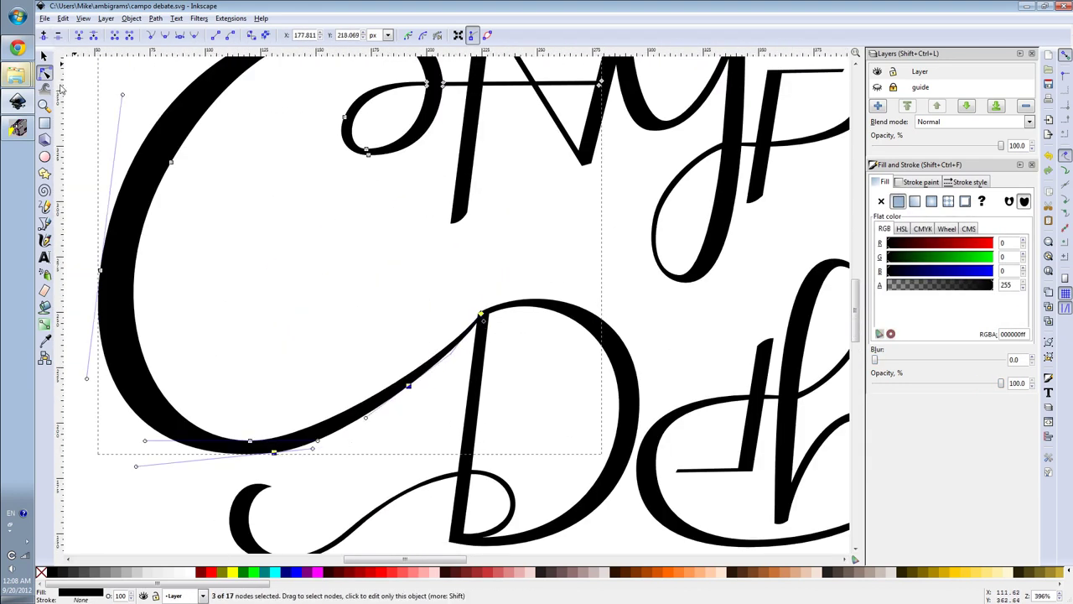
pyautogui.moveTo(422, 392); pyautogui.dragTo(470, 335)
pyautogui.scroll(2, 492, 311)
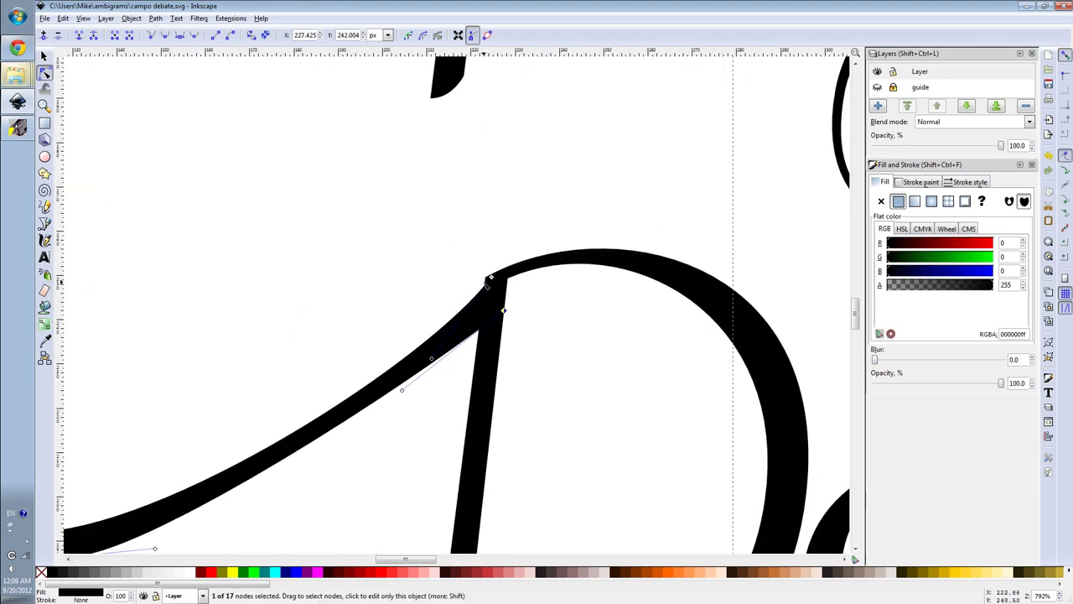
pyautogui.scroll(-2, 552, 287)
pyautogui.moveTo(551, 288); pyautogui.dragTo(475, 372)
pyautogui.scroll(3, 503, 243)
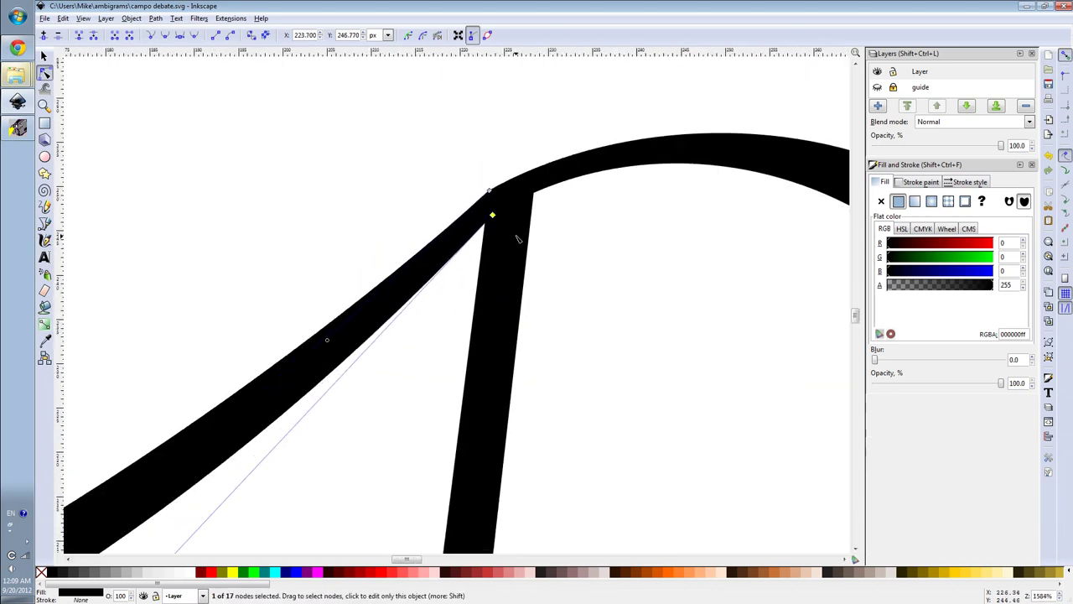
pyautogui.scroll(-5, 453, 294)
pyautogui.scroll(-3, 699, 142)
pyautogui.press('Escape')
# Step: Check the C path near the D junction and save campo debate.svg
pyautogui.scroll(1, 319, 311)
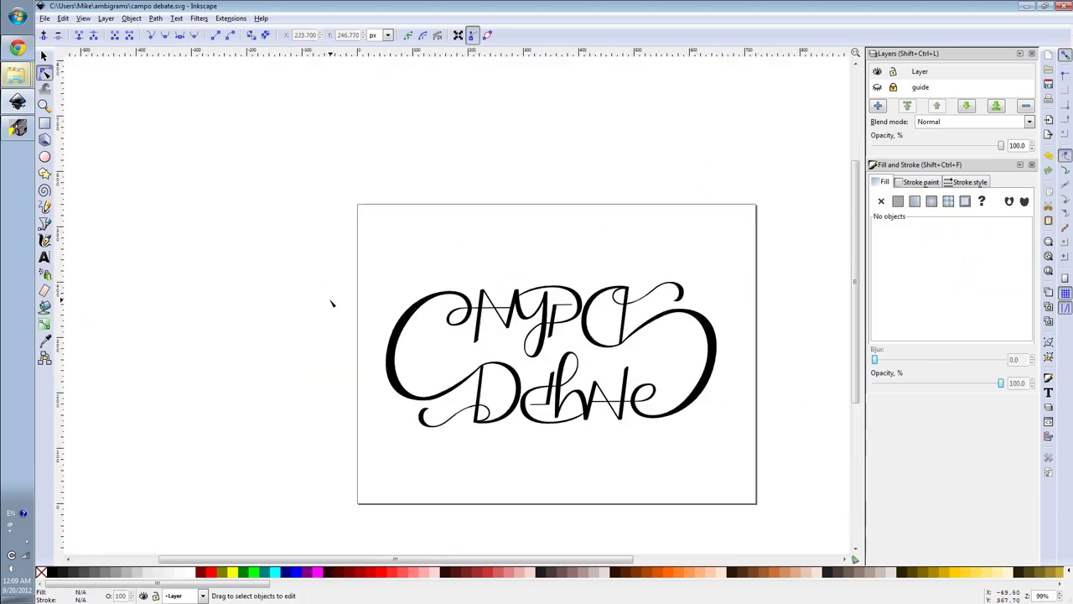
pyautogui.scroll(1, 330, 302)
pyautogui.scroll(4, 565, 378)
pyautogui.scroll(-1, 559, 347)
pyautogui.click(558, 348)
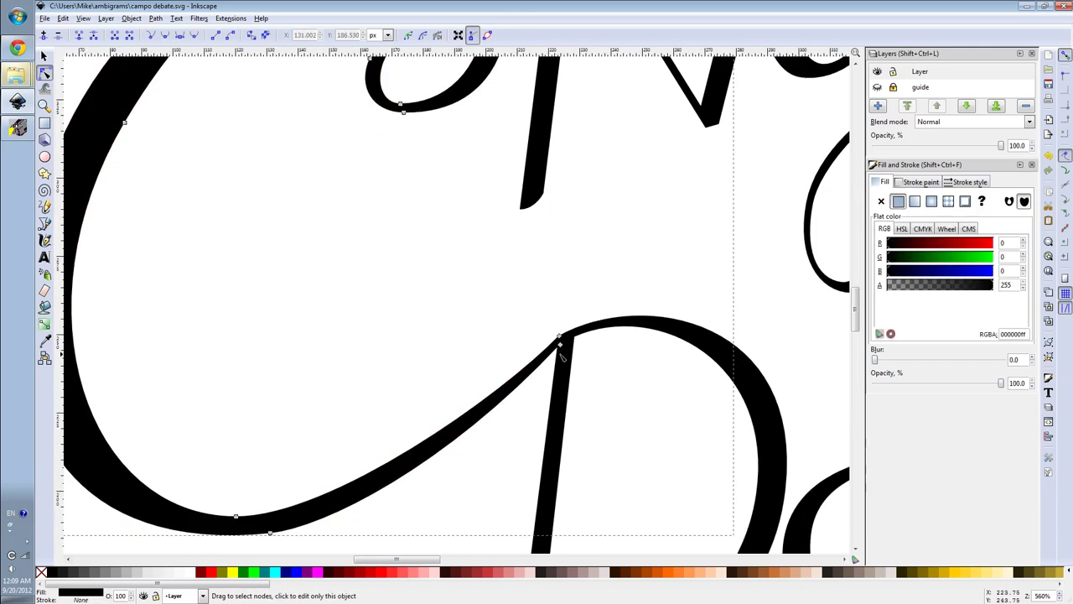
pyautogui.scroll(-3, 393, 474)
pyautogui.press('Escape')
pyautogui.hotkey('ctrl', 's')
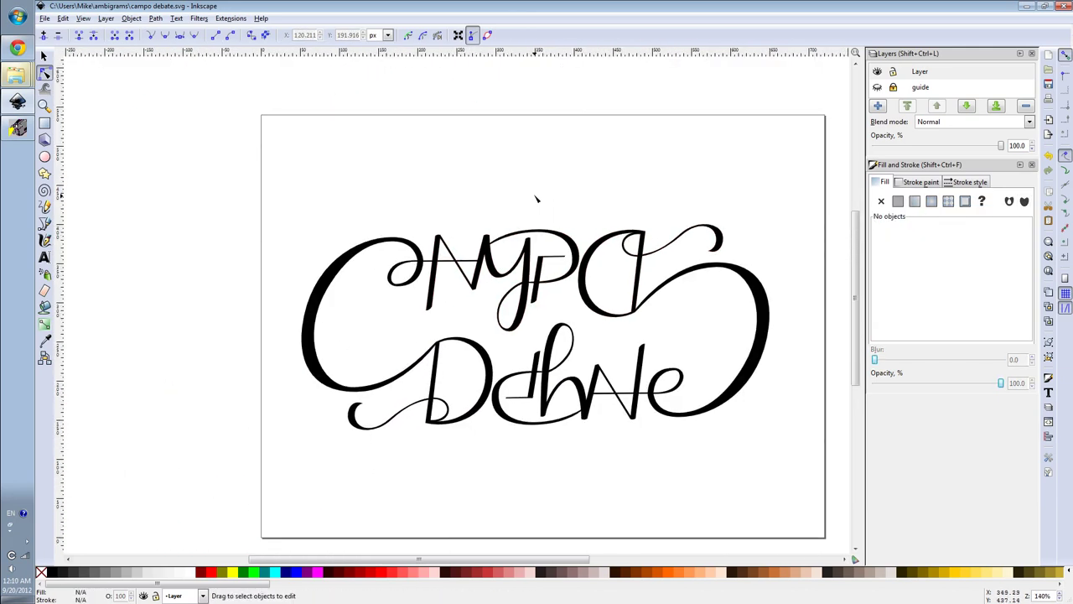
pyautogui.press('t')
pyautogui.click(161, 36)
# Step: Type 'CAMPOLINDO COMPETITIVE DEBATE CLUB' above the ambigram in Akzidenz-Grotesk Next Black
pyautogui.scroll(-10, 171, 223)
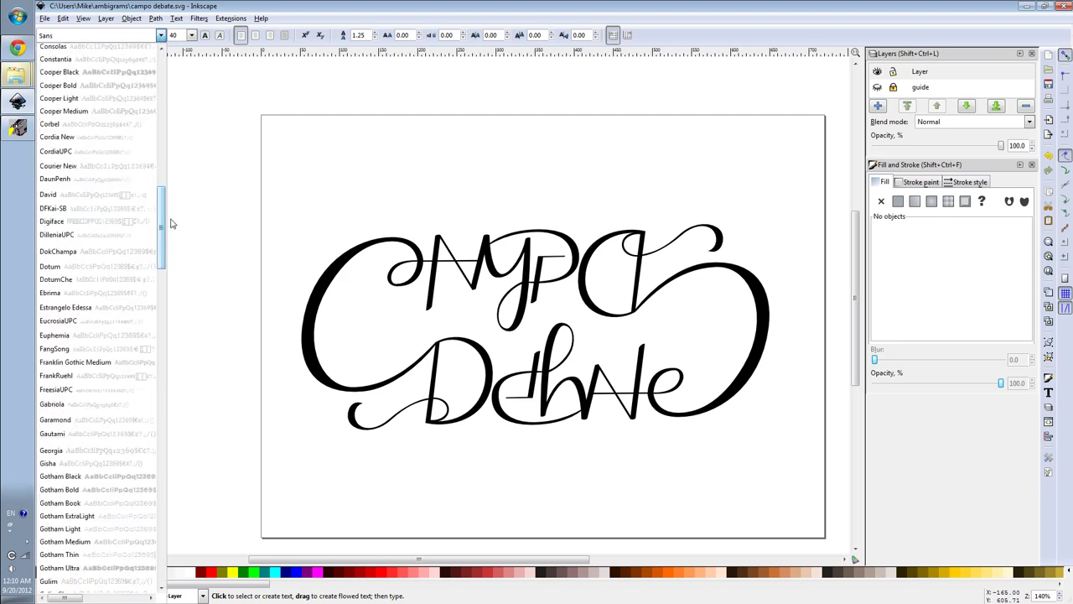
pyautogui.scroll(10, 171, 223)
pyautogui.click(148, 163)
pyautogui.click(519, 203)
pyautogui.write('CAMPO')
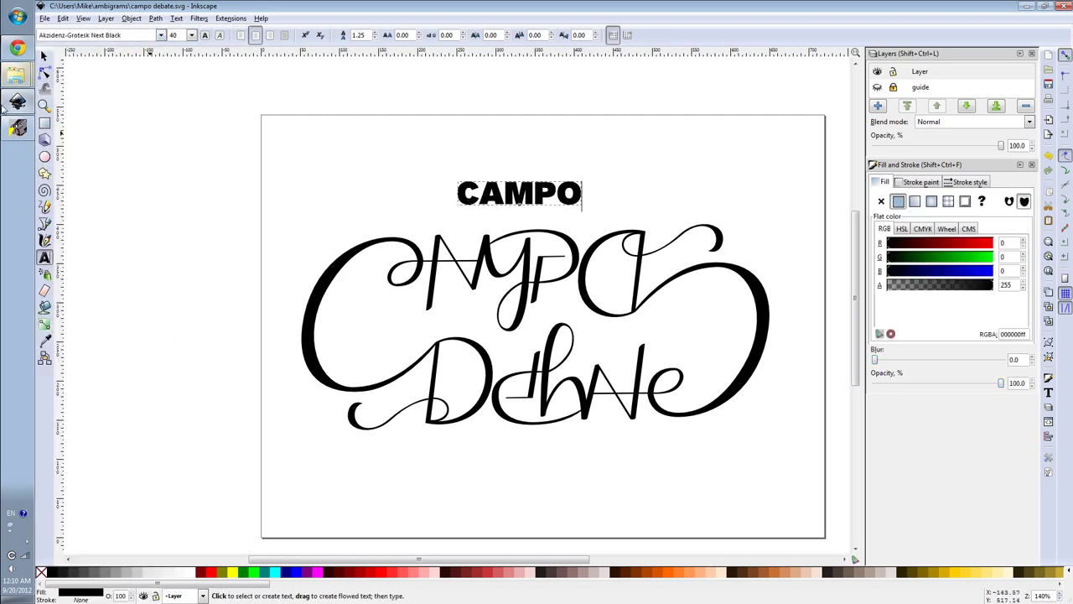
pyautogui.write('LINDO COMPETITIVE DEBATE CLUB')
# Step: Set 'CAMPOLINDO COMPETITIVE' in a light weight and 'CLUB' in Akzidenz-Grotesk Next Regular
pyautogui.scroll(-1, 556, 154)
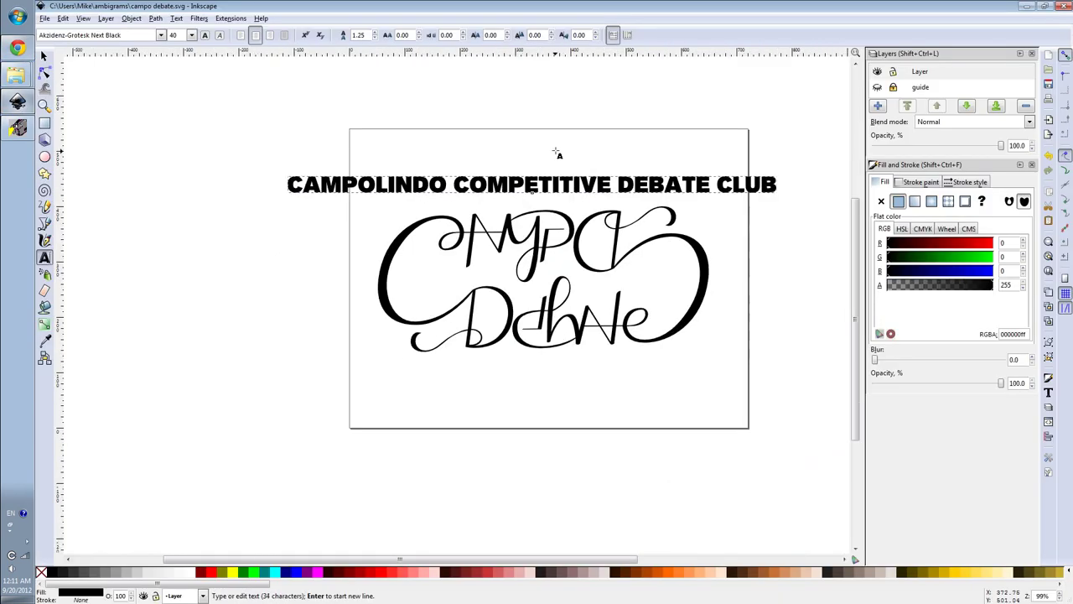
pyautogui.moveTo(287, 184); pyautogui.dragTo(612, 184)
pyautogui.click(160, 35)
pyautogui.click(82, 170)
pyautogui.moveTo(689, 185); pyautogui.dragTo(749, 185)
pyautogui.click(160, 35)
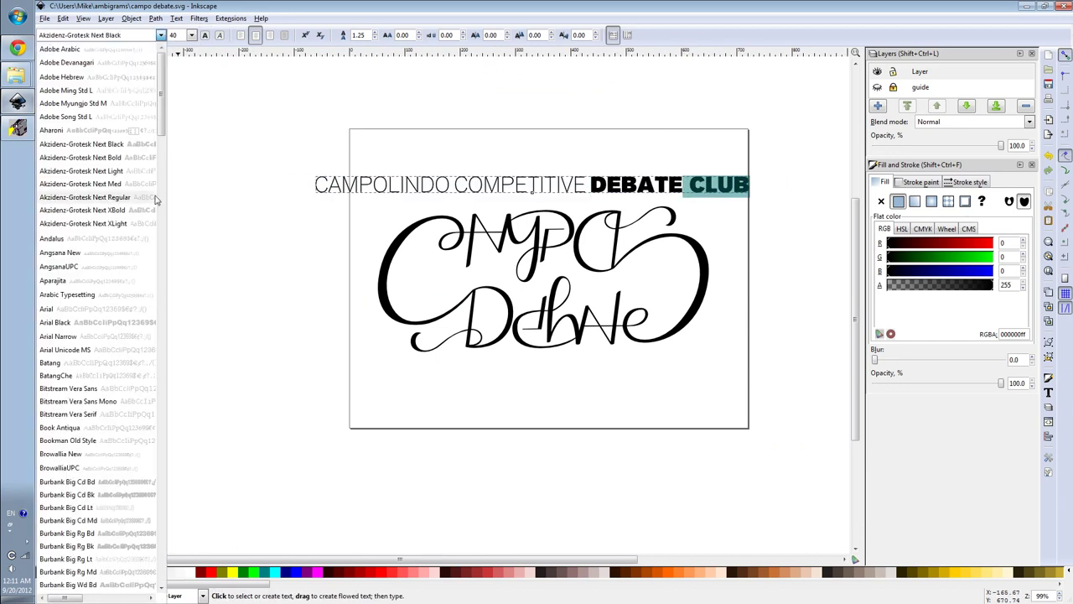
pyautogui.click(155, 198)
# Step: Fit the title to the page and break it onto a second line before DEBATE
pyautogui.hotkey('ctrl', 'a')
pyautogui.click(192, 36)
pyautogui.click(183, 250)
pyautogui.press('F1')
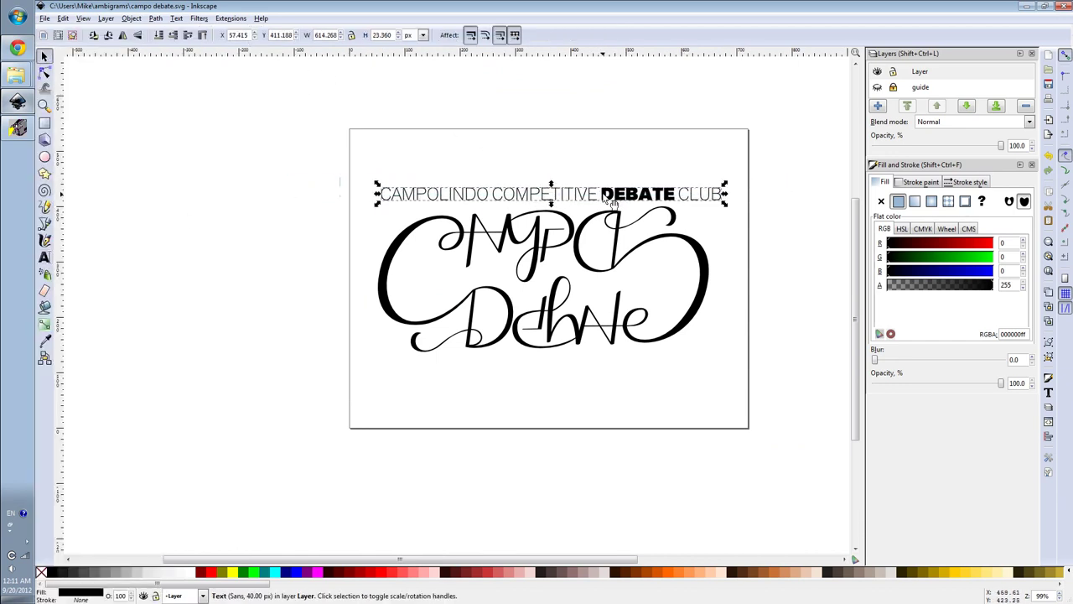
pyautogui.click(579, 161)
pyautogui.doubleClick(620, 204)
pyautogui.press('Return')
pyautogui.press('F1')
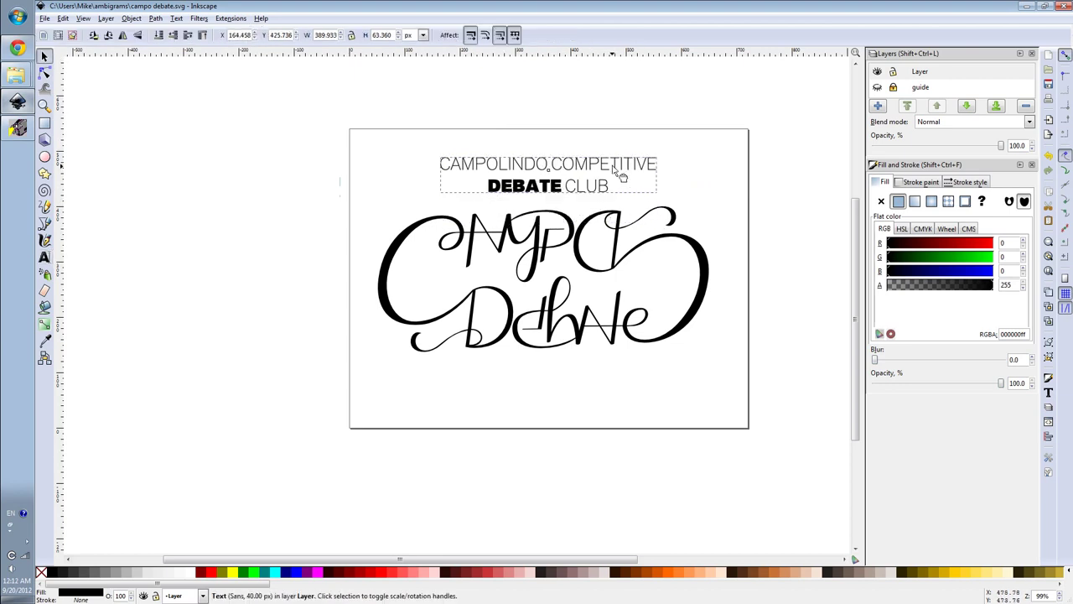
# Step: Enlarge the DEBATE CLUB line and set the top line's font size to 24, then 30
pyautogui.doubleClick(620, 176)
pyautogui.moveTo(488, 186); pyautogui.dragTo(657, 185)
pyautogui.click(192, 35)
pyautogui.click(183, 250)
pyautogui.tripleClick(549, 161)
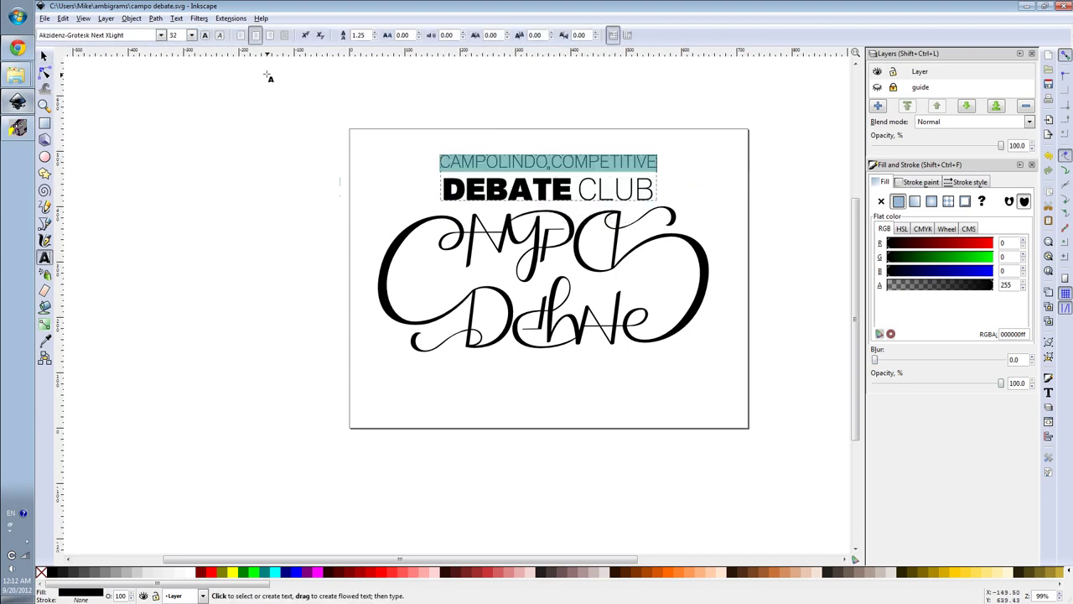
pyautogui.click(176, 35)
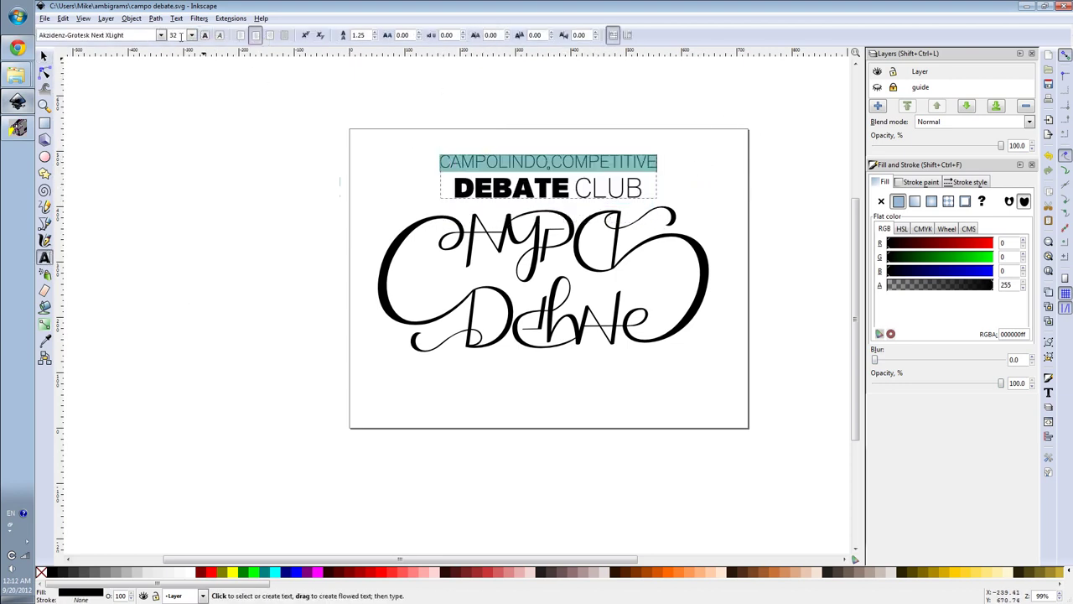
pyautogui.write('24')
pyautogui.press('Return')
pyautogui.write('30')
pyautogui.scroll(3, 600, 178)
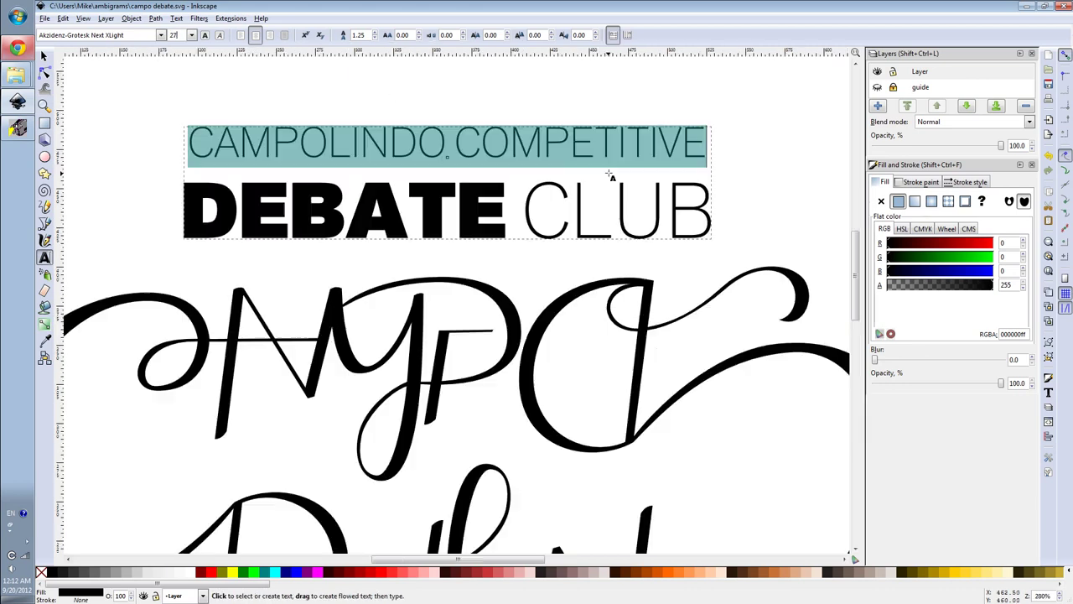
# Step: Widen the letter spacing of the 'CAMPOLINDO COMPETITIVE' line
pyautogui.hotkey('ctrl', 'a')
pyautogui.scroll(-5, 376, 37)
pyautogui.scroll(5, 377, 37)
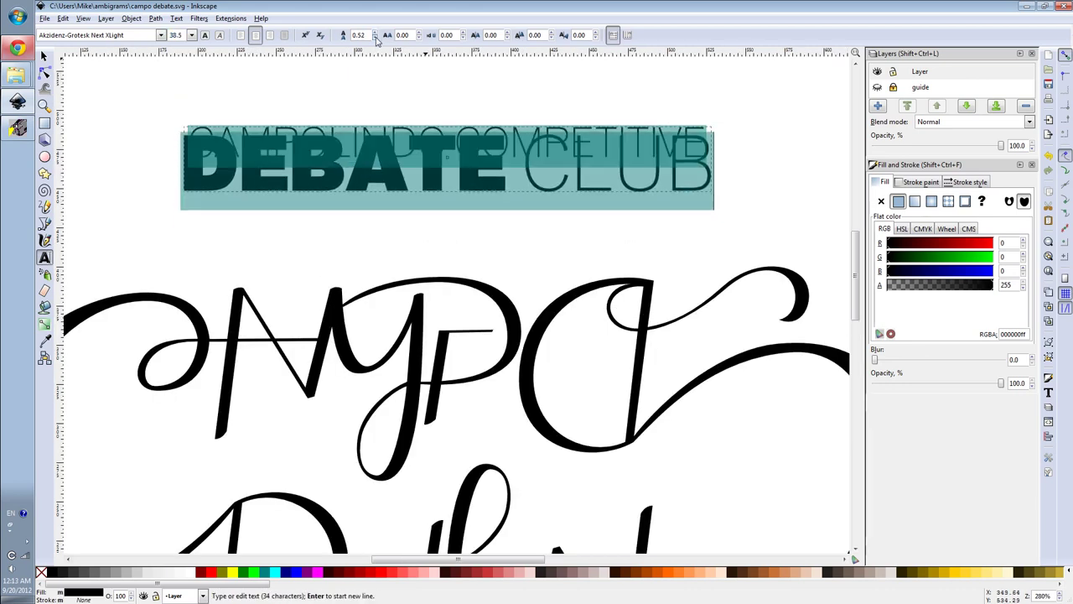
pyautogui.scroll(5, 420, 37)
pyautogui.scroll(-5, 420, 37)
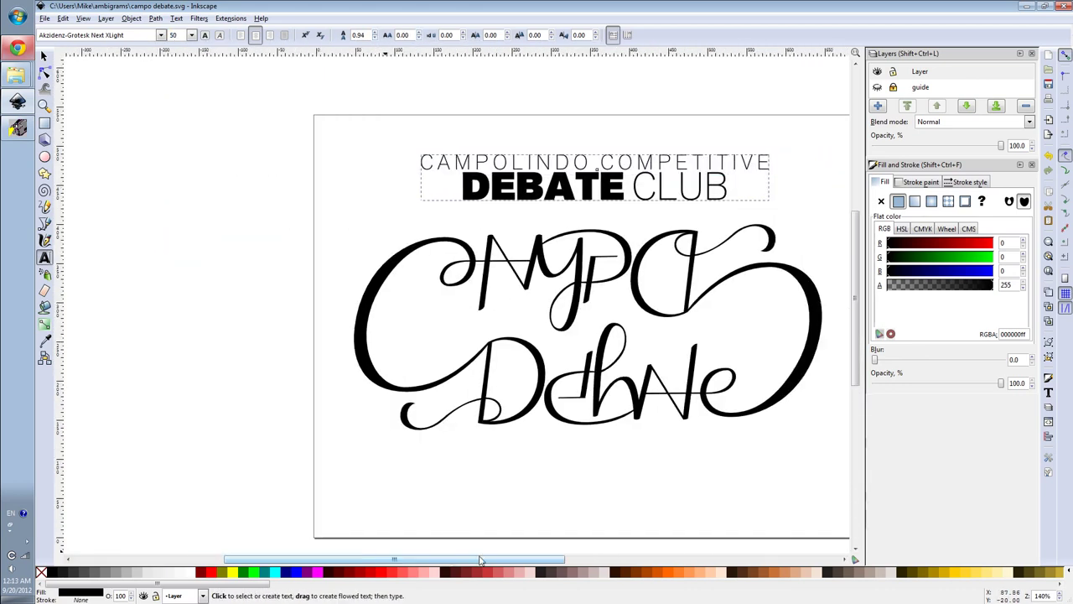
pyautogui.click(508, 189)
pyautogui.hotkey('ctrl', 'a')
pyautogui.click(484, 188)
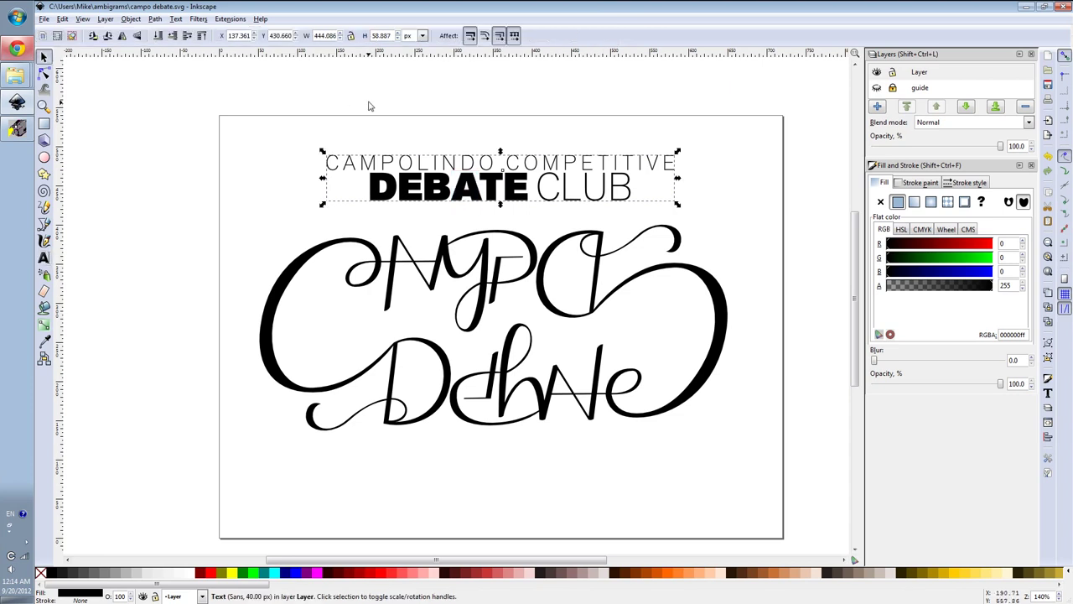
# Step: Finish the title edits and centre the title horizontally over the ambigram
pyautogui.click(428, 187)
pyautogui.hotkey('shift', 'Right')
pyautogui.click(494, 61)
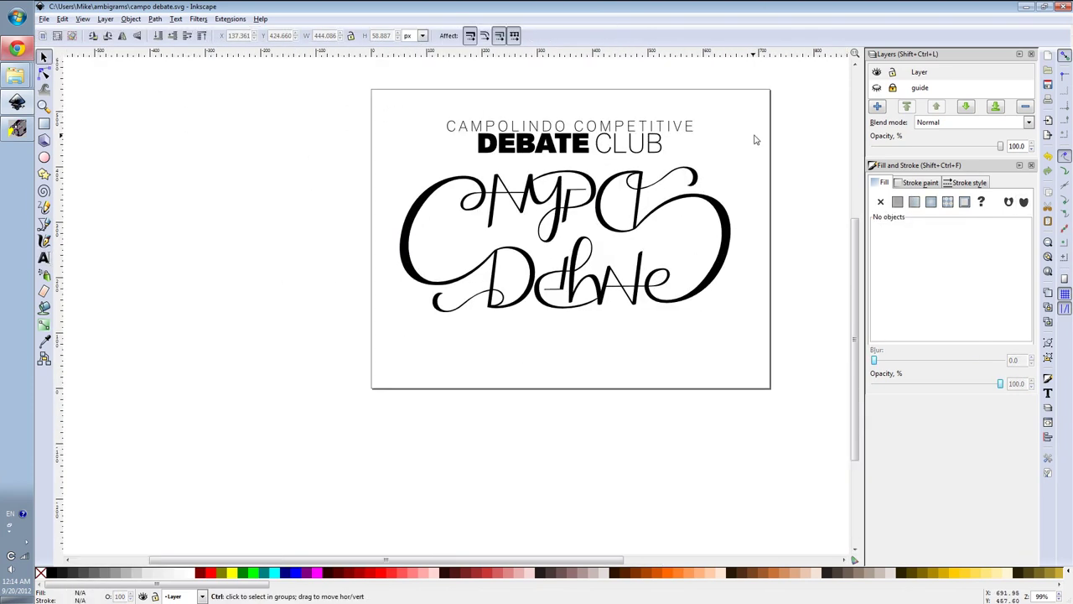
pyautogui.moveTo(474, 195); pyautogui.dragTo(378, 195)
pyautogui.click(160, 35)
pyautogui.click(43, 56)
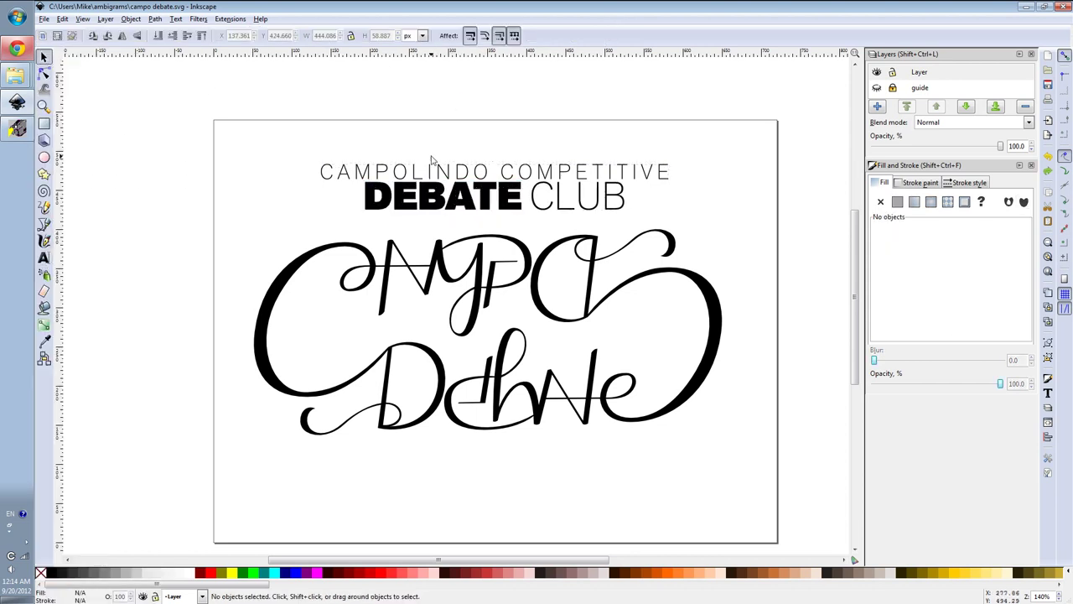
pyautogui.click(534, 202)
pyautogui.click(712, 291)
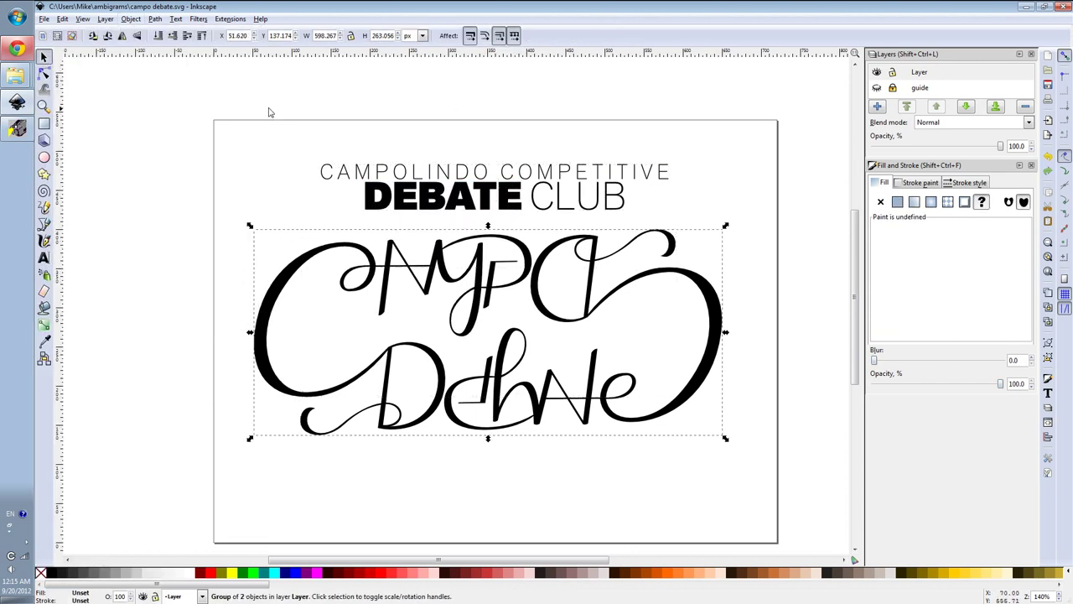
pyautogui.click(131, 19)
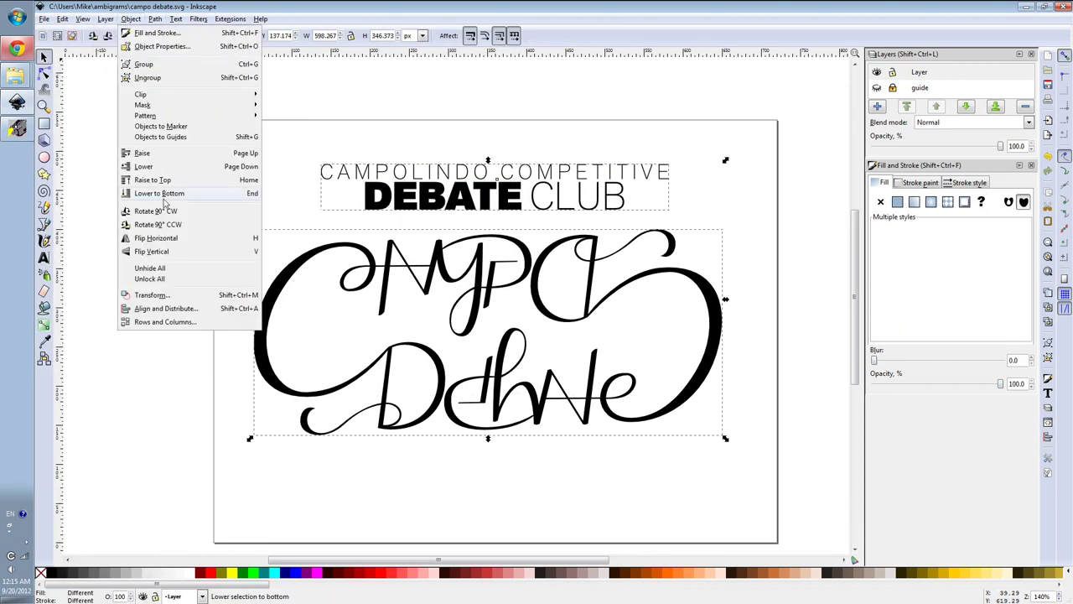
pyautogui.click(164, 313)
pyautogui.click(917, 108)
# Step: Duplicate the title and ambigram and rotate the copy 180° below
pyautogui.click(599, 205)
pyautogui.keyDown('shift'); pyautogui.click(520, 252); pyautogui.keyUp('shift')
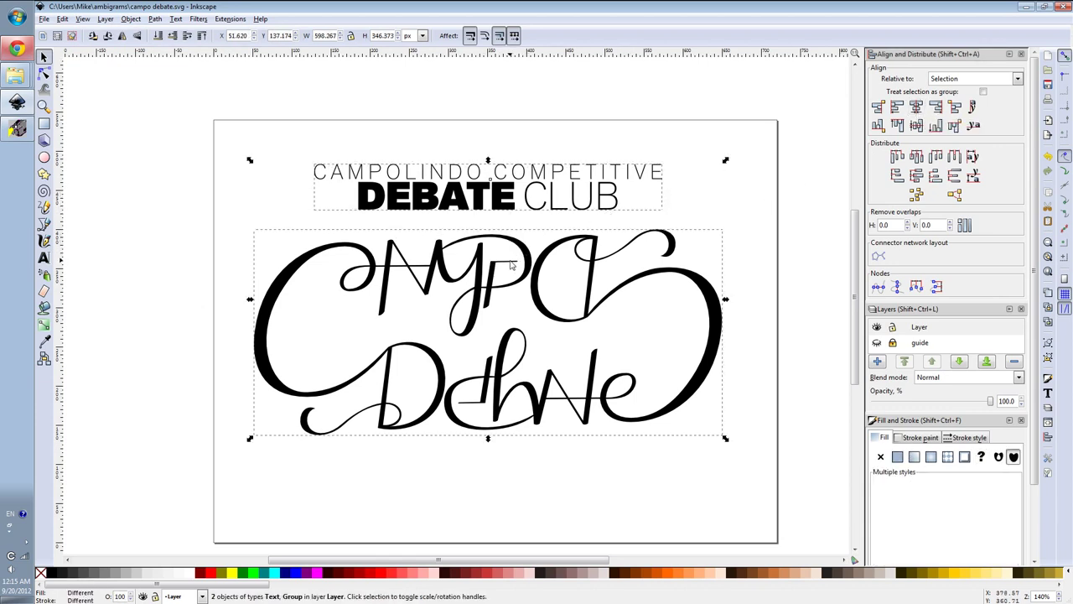
pyautogui.hotkey('ctrl', 'd')
pyautogui.press('[')
pyautogui.press('[')
pyautogui.press('[')
pyautogui.press('[')
pyautogui.press('[')
pyautogui.press('[')
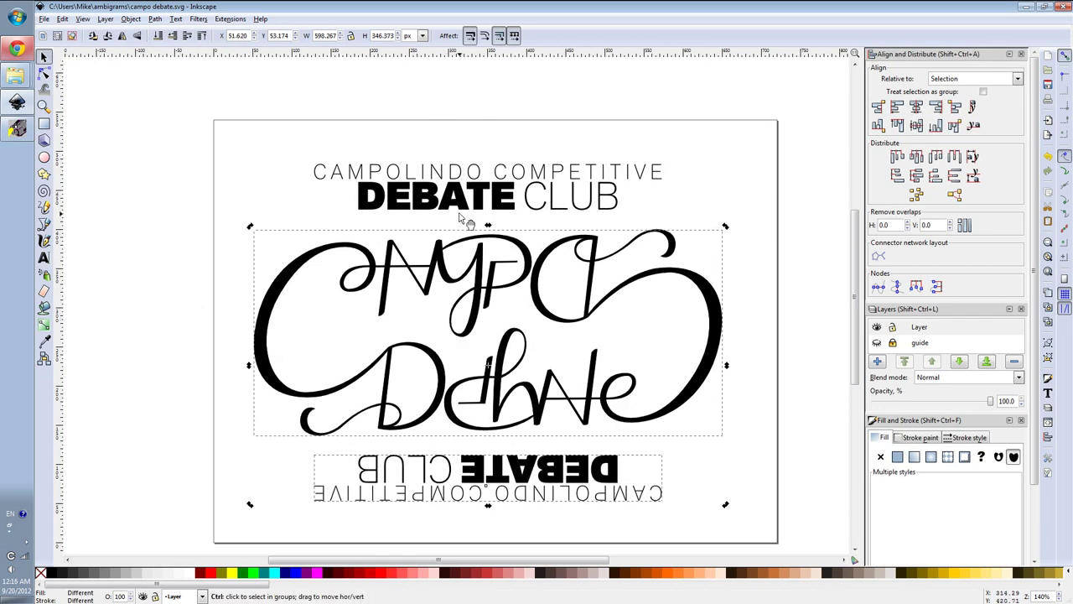
pyautogui.keyDown('ctrl'); pyautogui.scroll(5, 493, 257); pyautogui.keyUp('ctrl')
pyautogui.press('5')
# Step: Centre all the artwork horizontally relative to the page
pyautogui.click(749, 264)
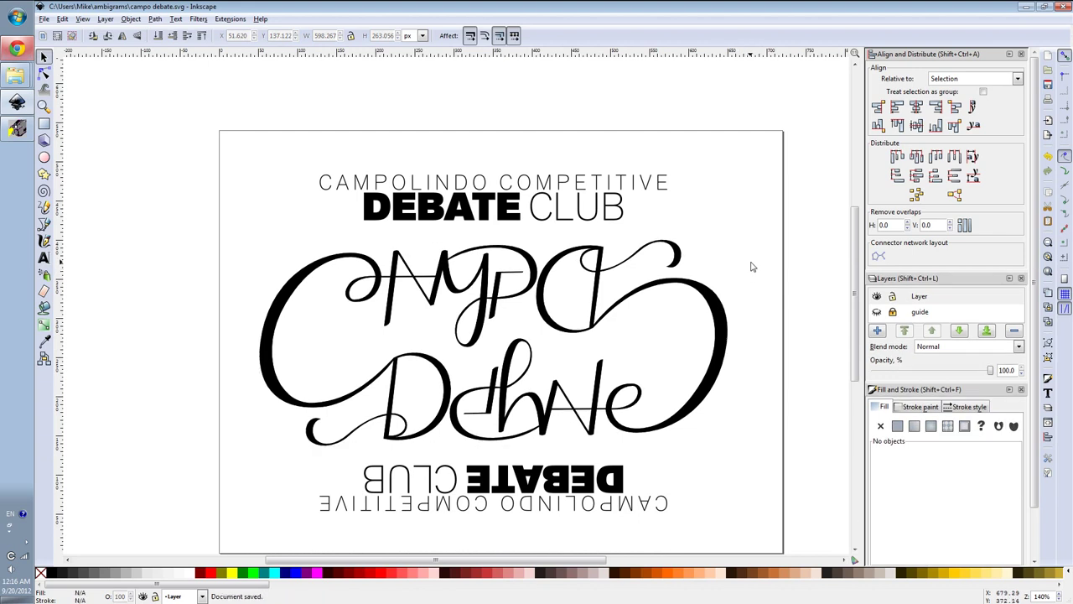
pyautogui.hotkey('ctrl', 'a')
pyautogui.click(973, 78)
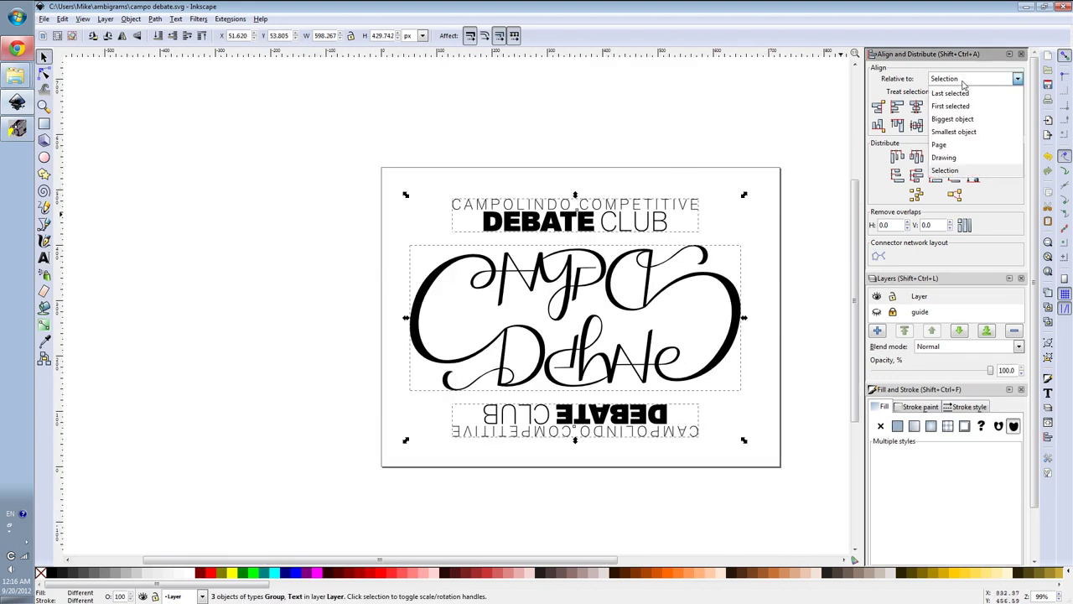
pyautogui.click(943, 154)
pyautogui.click(916, 106)
pyautogui.click(791, 306)
pyautogui.keyDown('ctrl'); pyautogui.scroll(1, 791, 305); pyautogui.keyUp('ctrl')
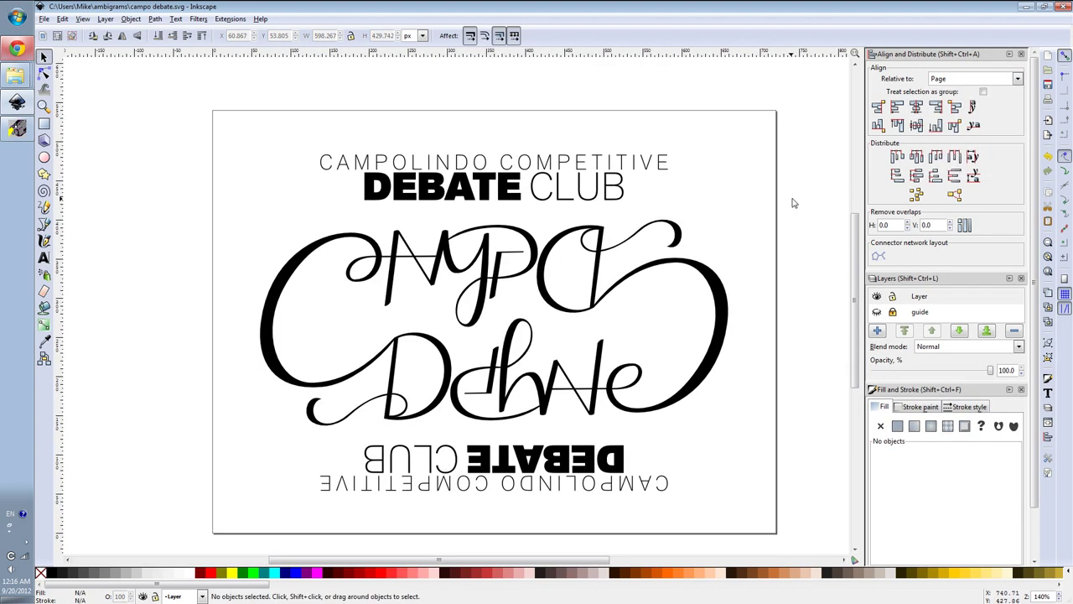
pyautogui.click(283, 288)
pyautogui.click(196, 242)
pyautogui.keyDown('ctrl'); pyautogui.scroll(2, 197, 243); pyautogui.keyUp('ctrl')
# Step: Draw a triangular speech-bubble tail at the big C's upper-left end and refine its nodes
pyautogui.press('b')
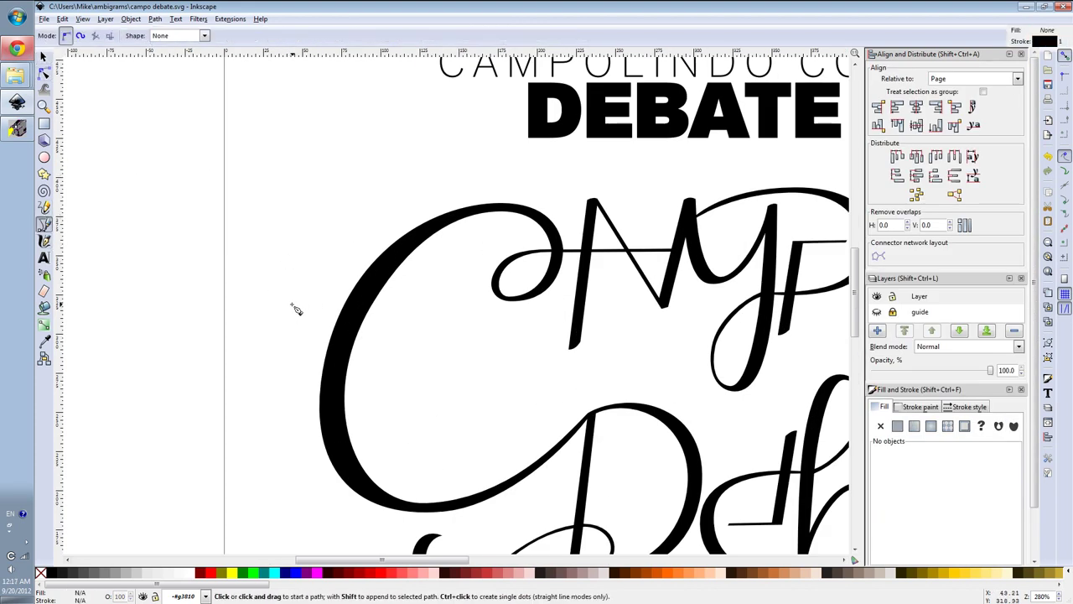
pyautogui.click(238, 225)
pyautogui.press('`')
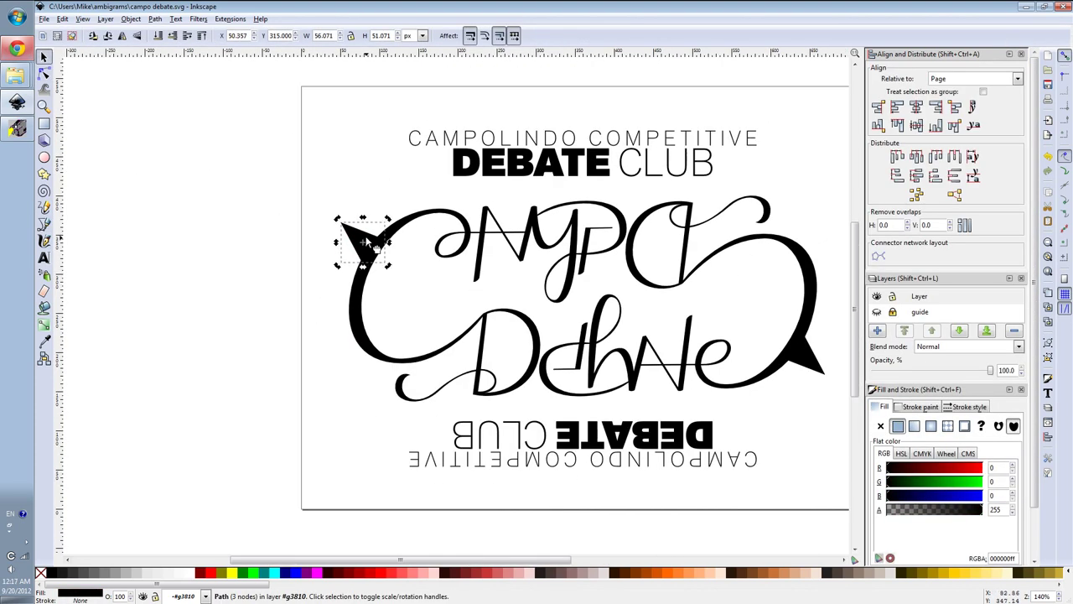
pyautogui.press('n')
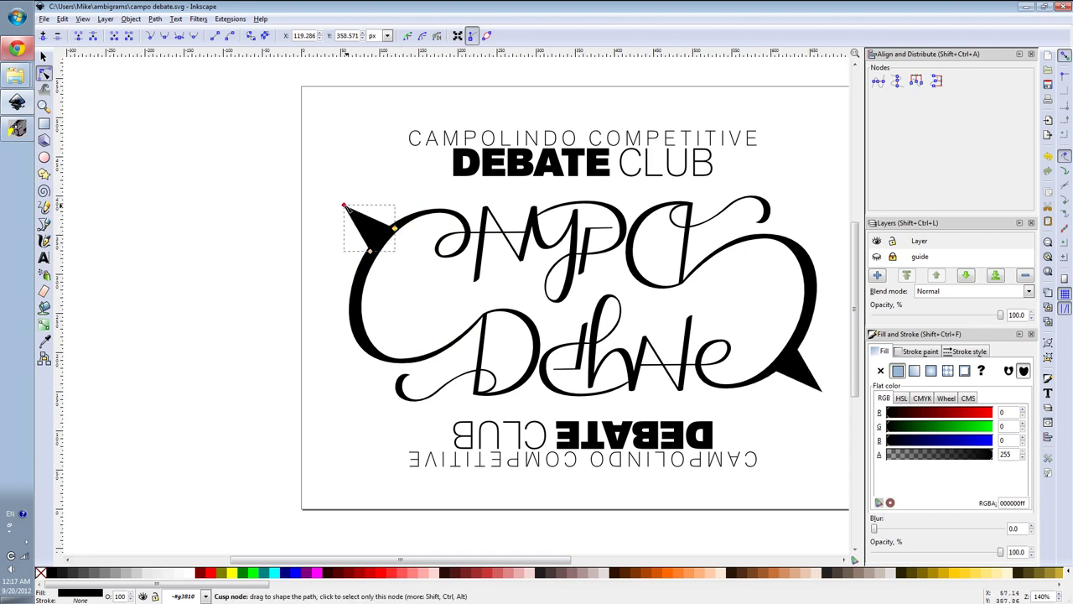
pyautogui.keyDown('ctrl'); pyautogui.scroll(2, 394, 217); pyautogui.keyUp('ctrl')
# Step: Duplicate the tail and check the white patches around the upper-left tail
pyautogui.press('s')
pyautogui.click(453, 289)
pyautogui.keyDown('ctrl'); pyautogui.scroll(-1, 454, 289); pyautogui.keyUp('ctrl')
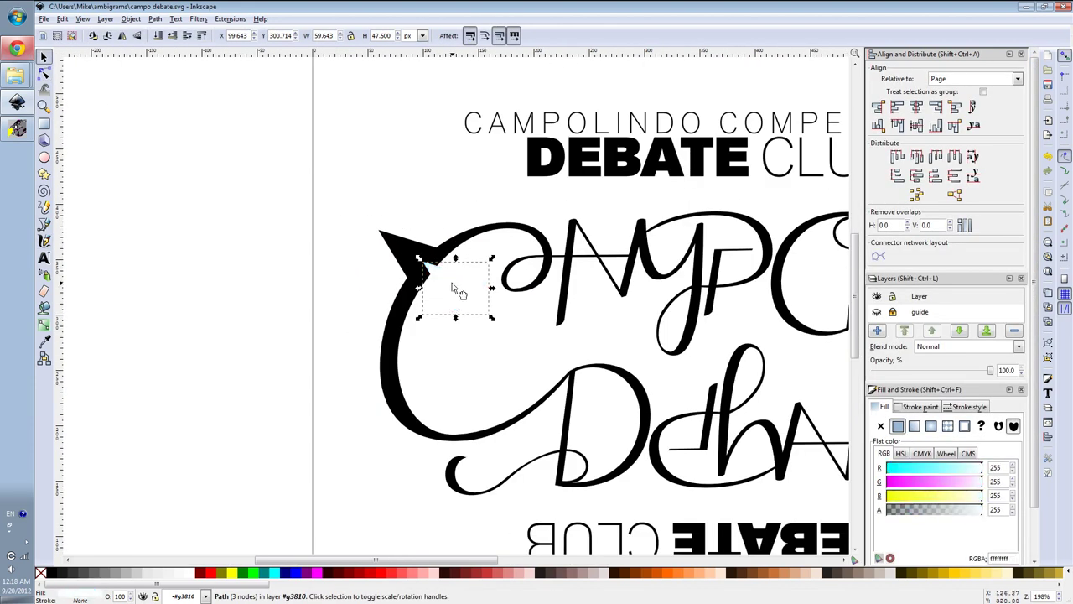
pyautogui.press('Escape')
pyautogui.press('5')
pyautogui.hotkey('ctrl', 'd')
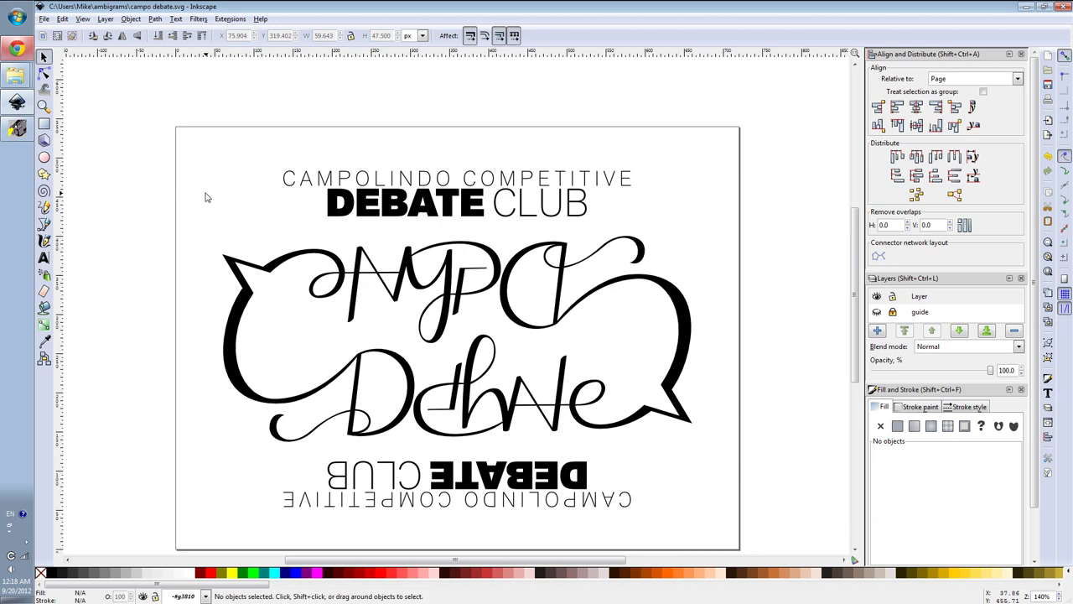
pyautogui.keyDown('ctrl'); pyautogui.scroll(2, 205, 198); pyautogui.keyUp('ctrl')
pyautogui.click(372, 269)
pyautogui.click(293, 268)
pyautogui.press('Escape')
pyautogui.keyDown('ctrl'); pyautogui.scroll(-2, 312, 210); pyautogui.keyUp('ctrl')
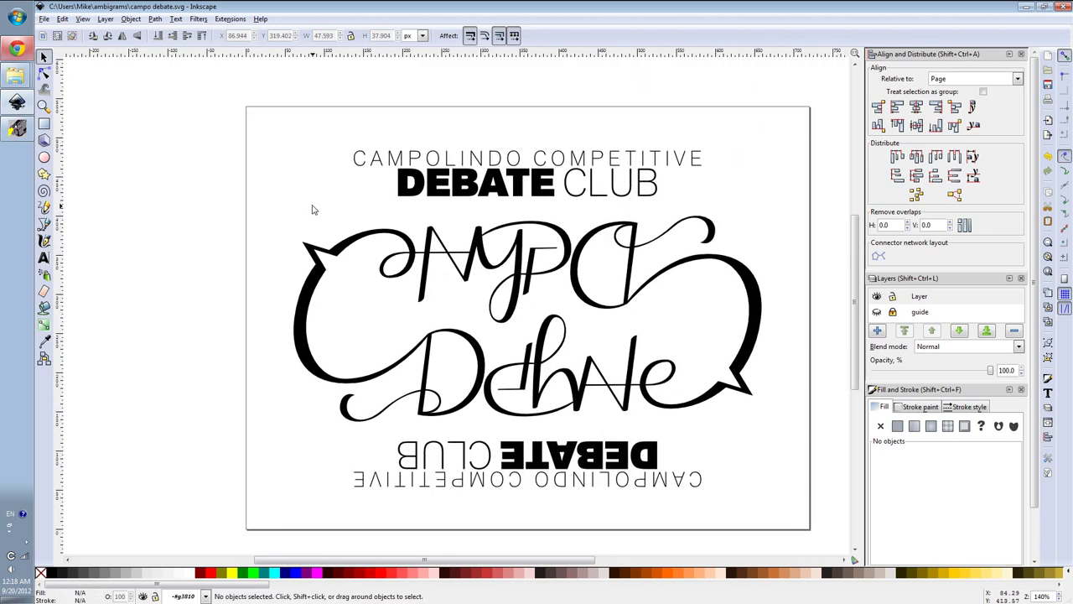
pyautogui.press('c')
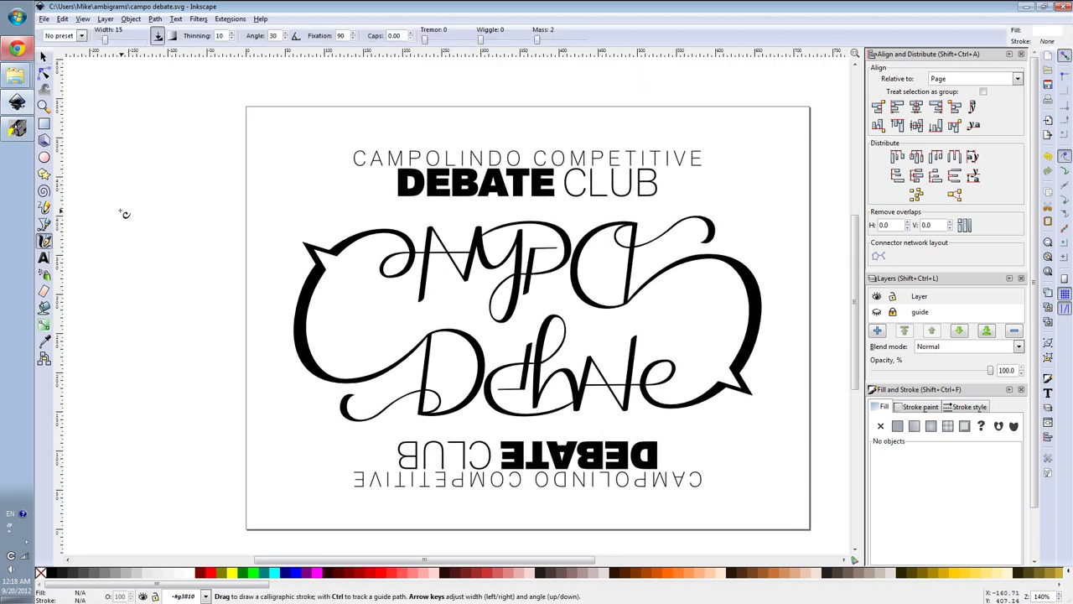